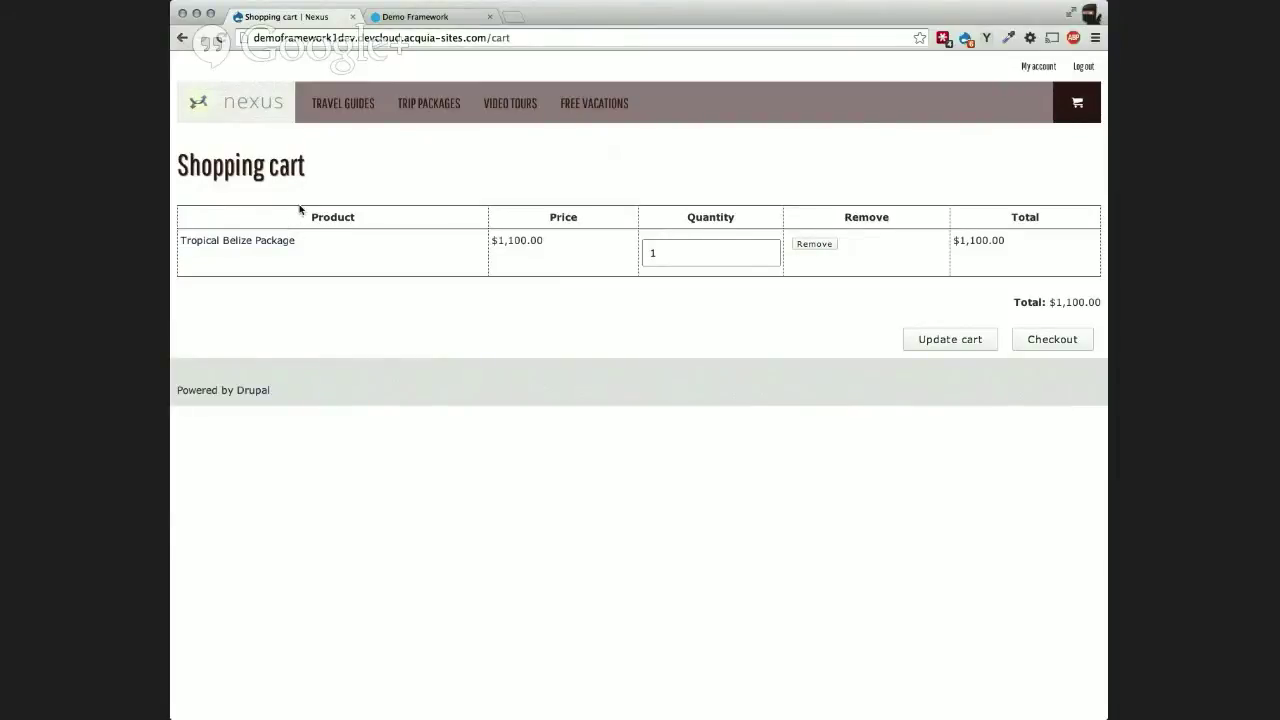
# Step: Go to the Nexus home page and open the Tropical Paradise at Reasonable Rates package
pyautogui.click(259, 116)
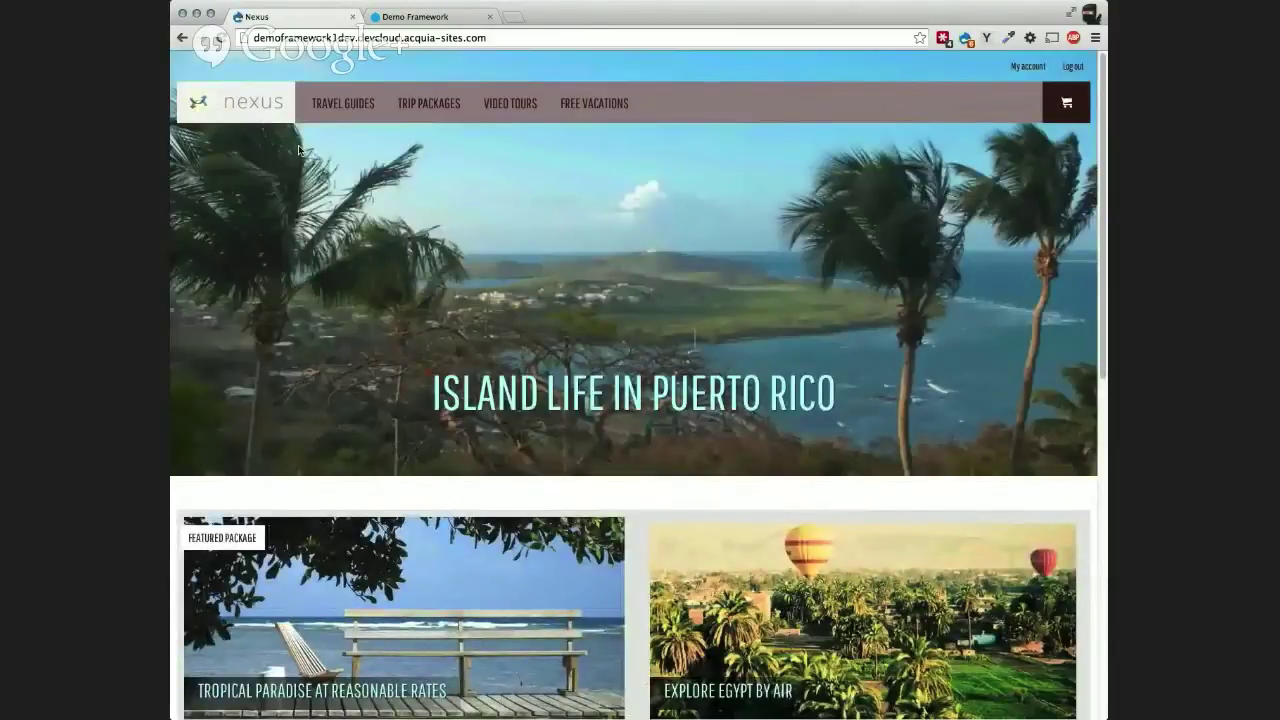
pyautogui.scroll(-1, 281, 402)
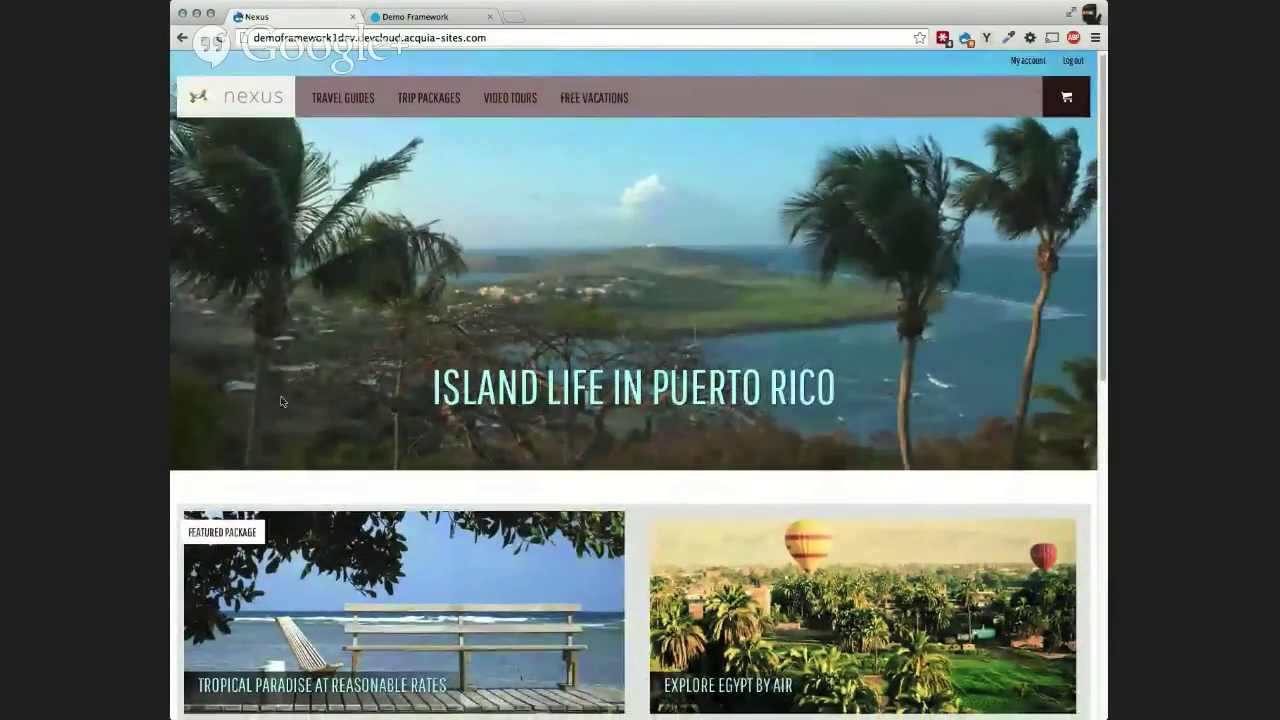
pyautogui.scroll(-2, 281, 402)
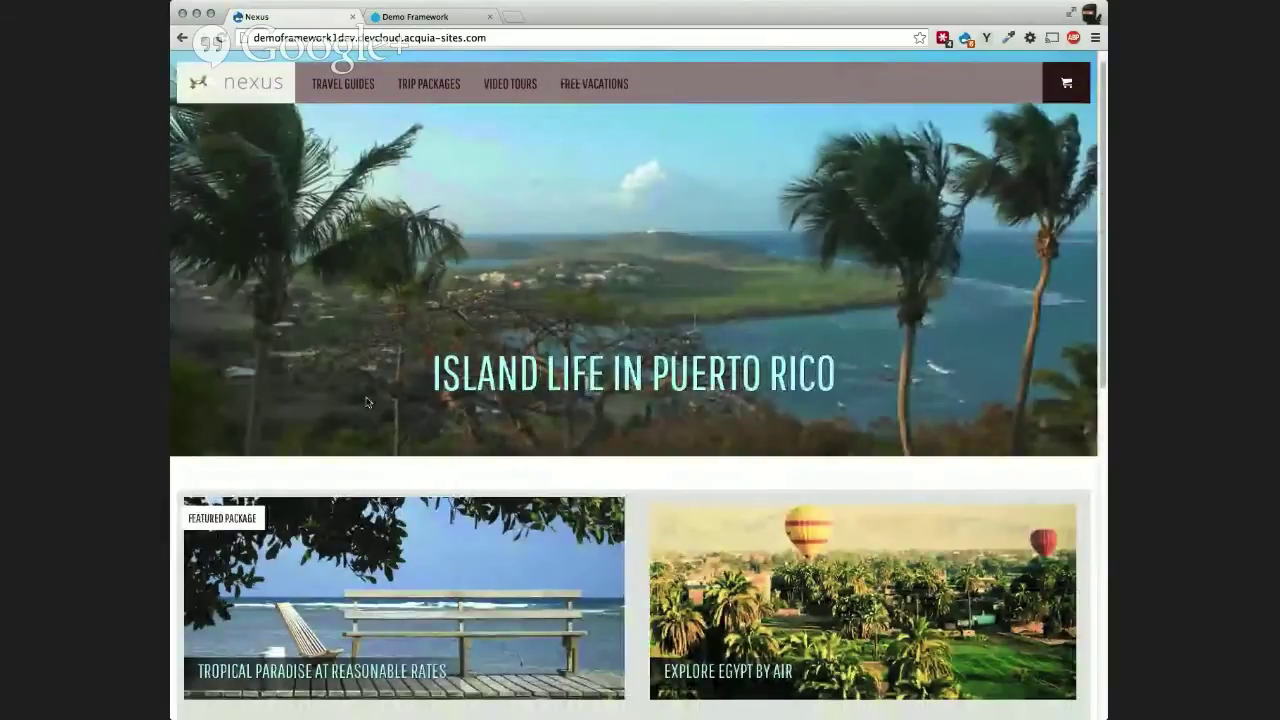
pyautogui.scroll(-1, 367, 402)
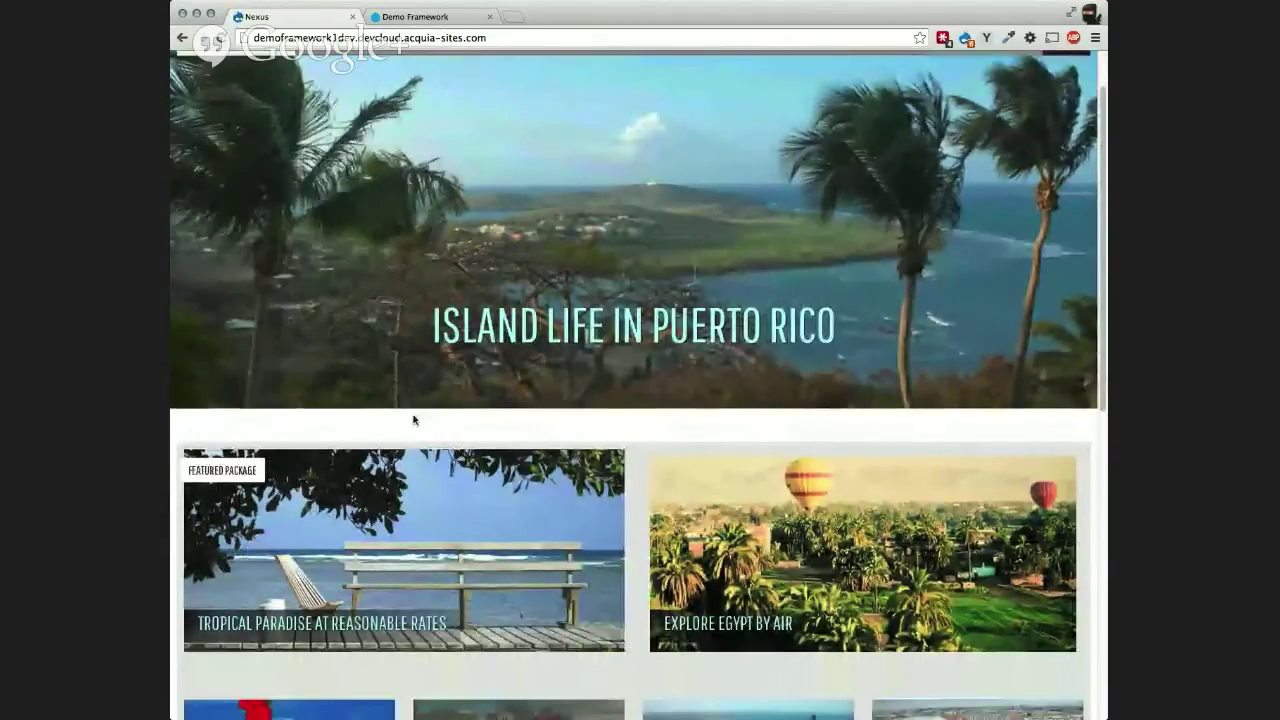
pyautogui.scroll(-1, 413, 420)
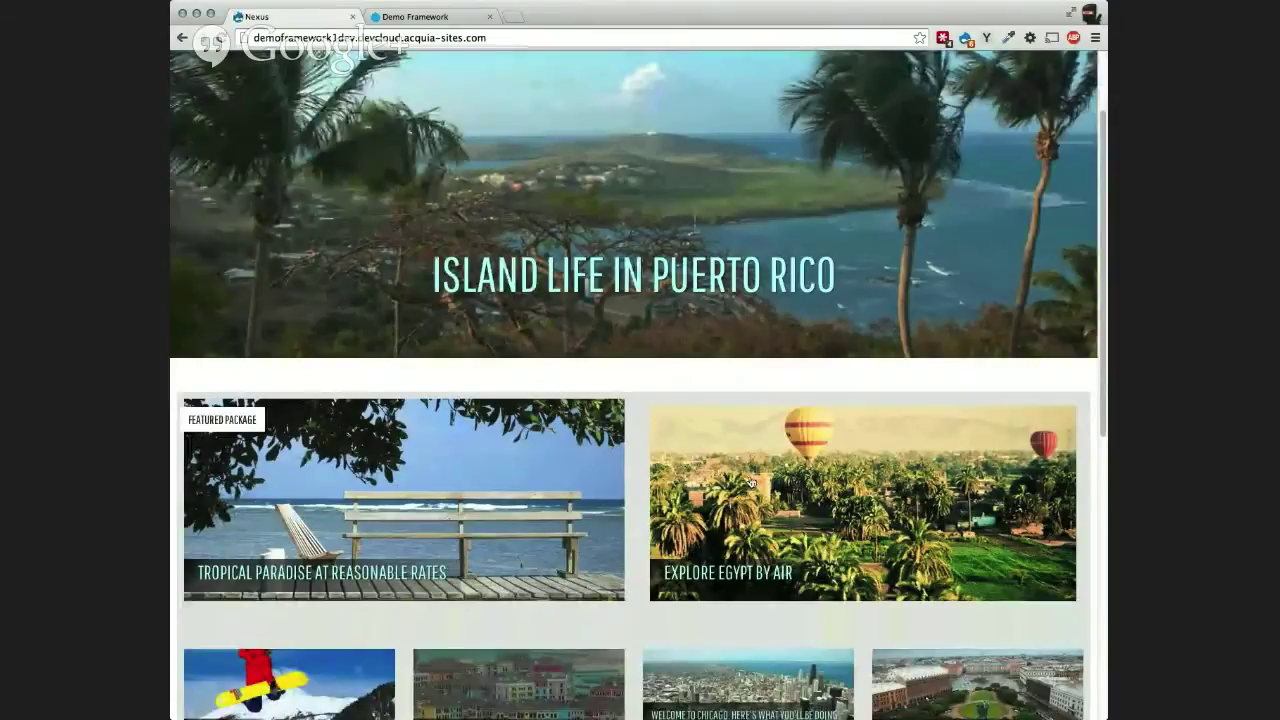
pyautogui.scroll(-1, 750, 483)
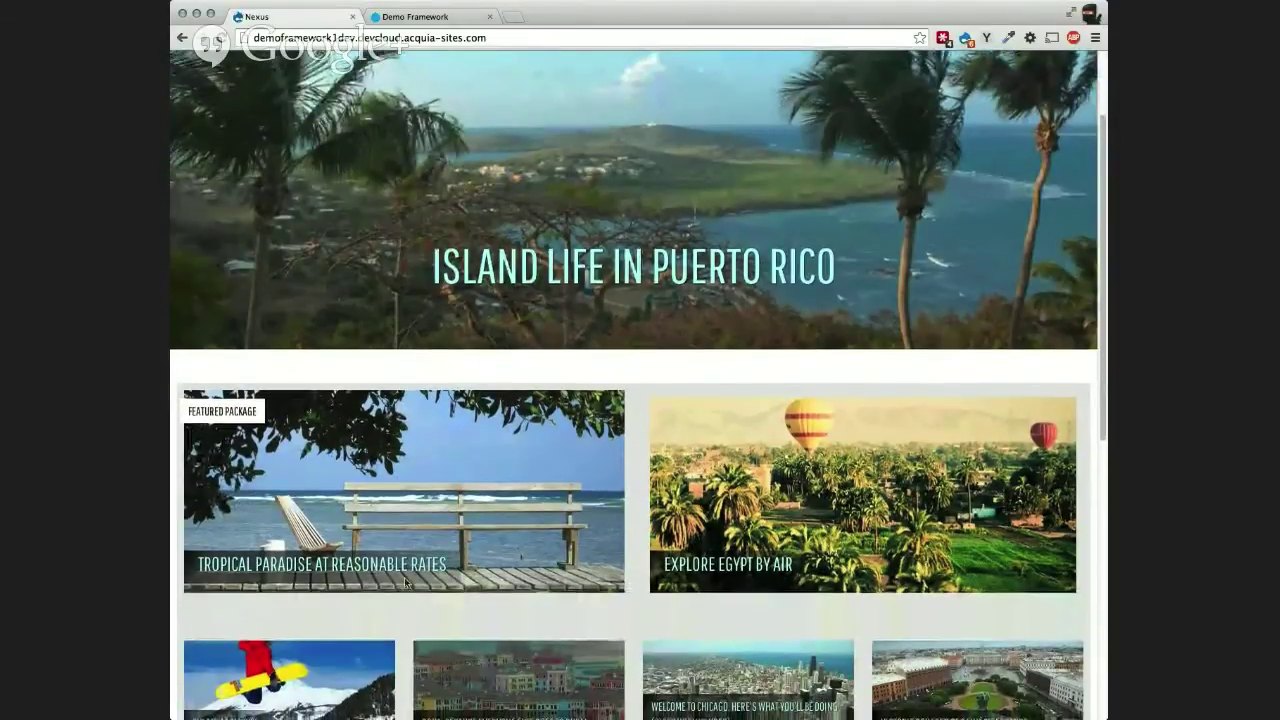
pyautogui.click(457, 514)
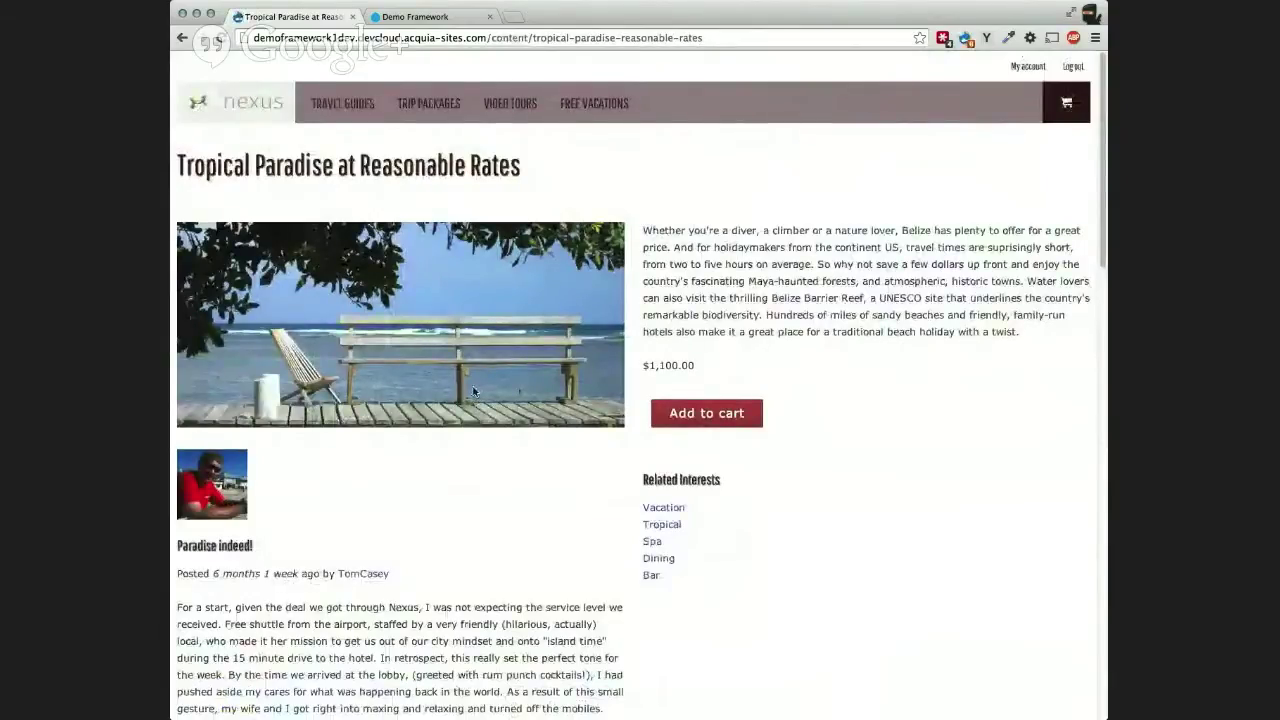
# Step: Start a new review with '+ Write your own review!' at the bottom of the package page
pyautogui.scroll(-5, 474, 391)
pyautogui.scroll(-6, 418, 374)
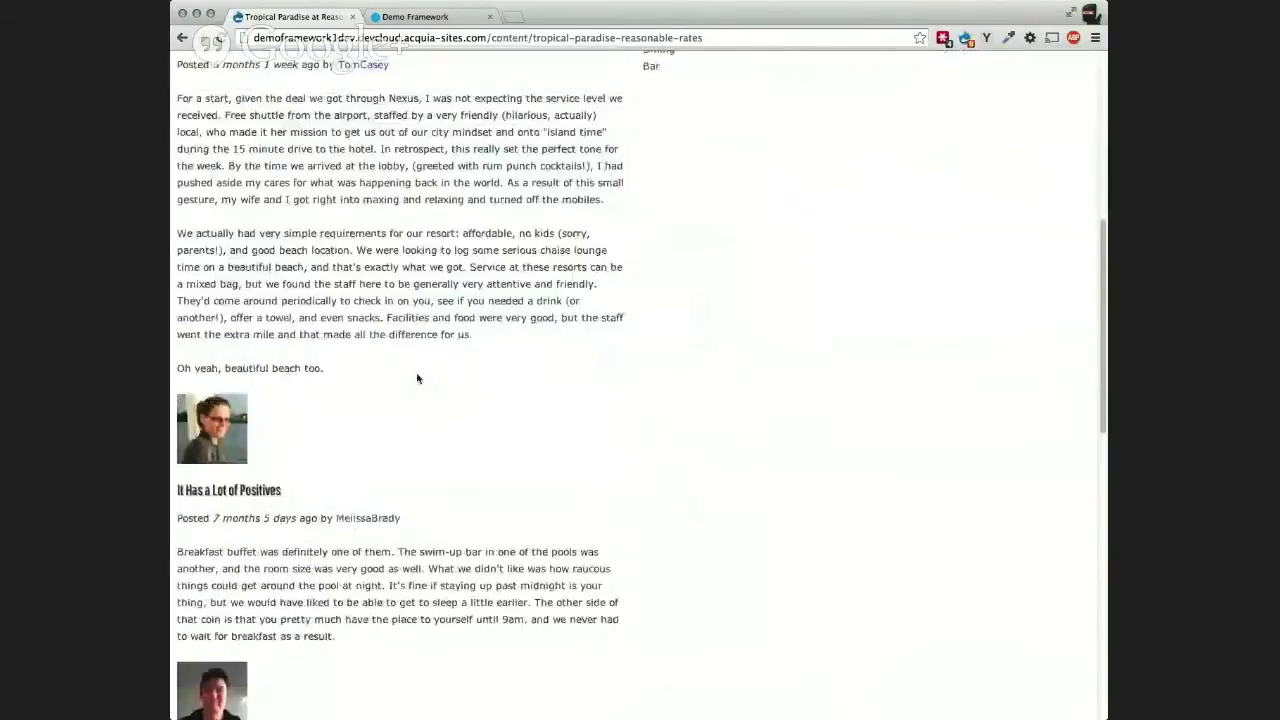
pyautogui.scroll(-10, 418, 378)
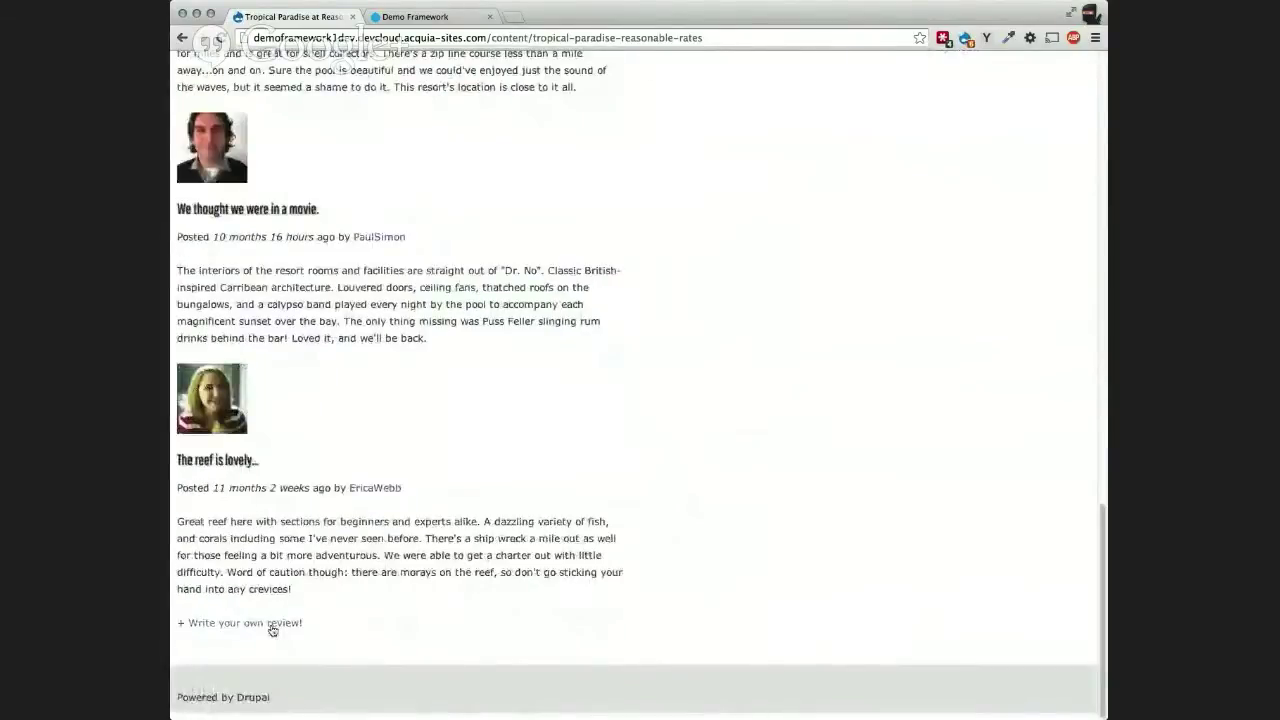
pyautogui.click(271, 624)
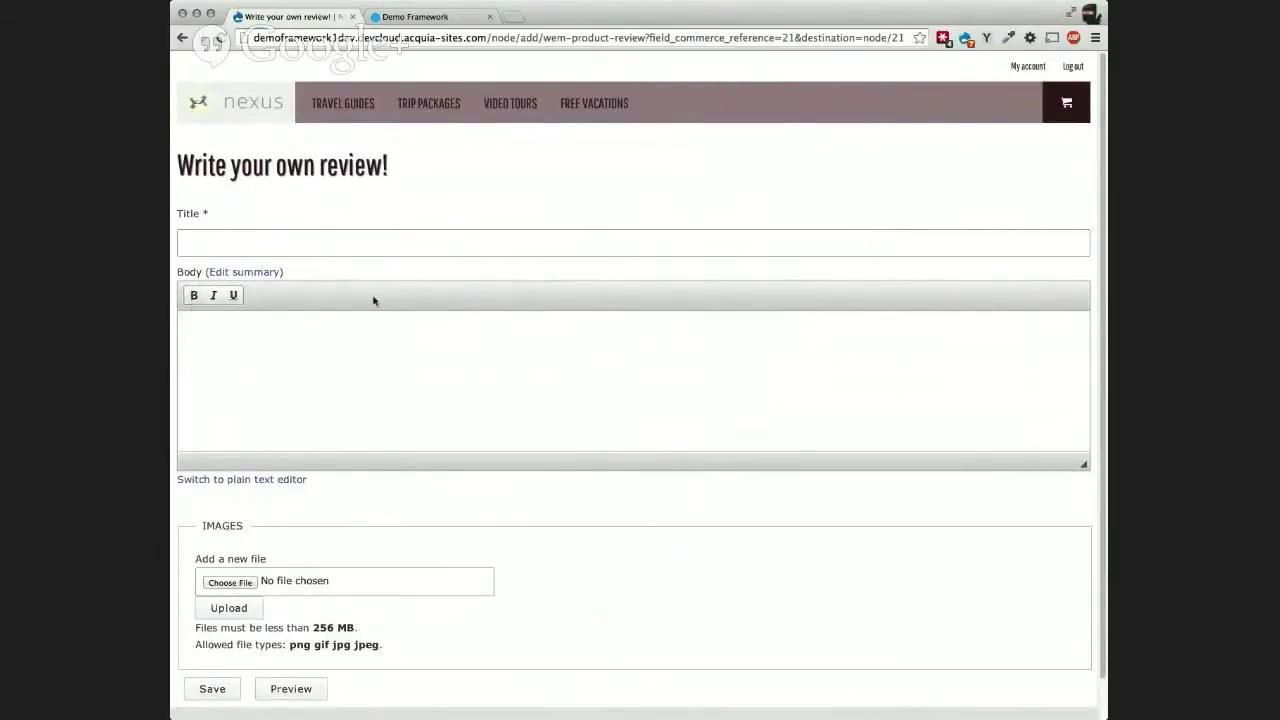
# Step: Enter 'Had a great time!' as the review title
pyautogui.click(346, 328)
pyautogui.click(211, 245)
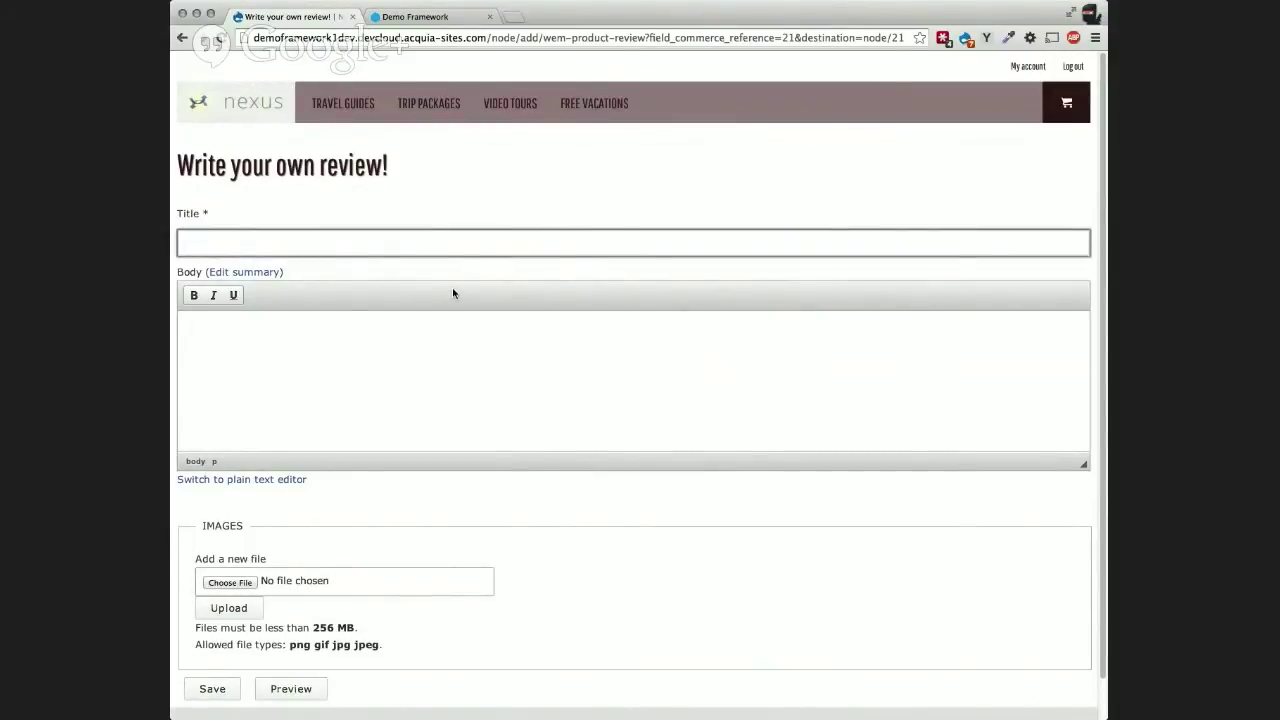
pyautogui.write('Had a grrea')
pyautogui.press('BackSpace')
pyautogui.press('BackSpace')
pyautogui.press('BackSpace')
pyautogui.press('BackSpace')
pyautogui.write('eat time!')
# Step: Write 'It was awesome!!' as the review body and save the review
pyautogui.click(452, 350)
pyautogui.write('It w')
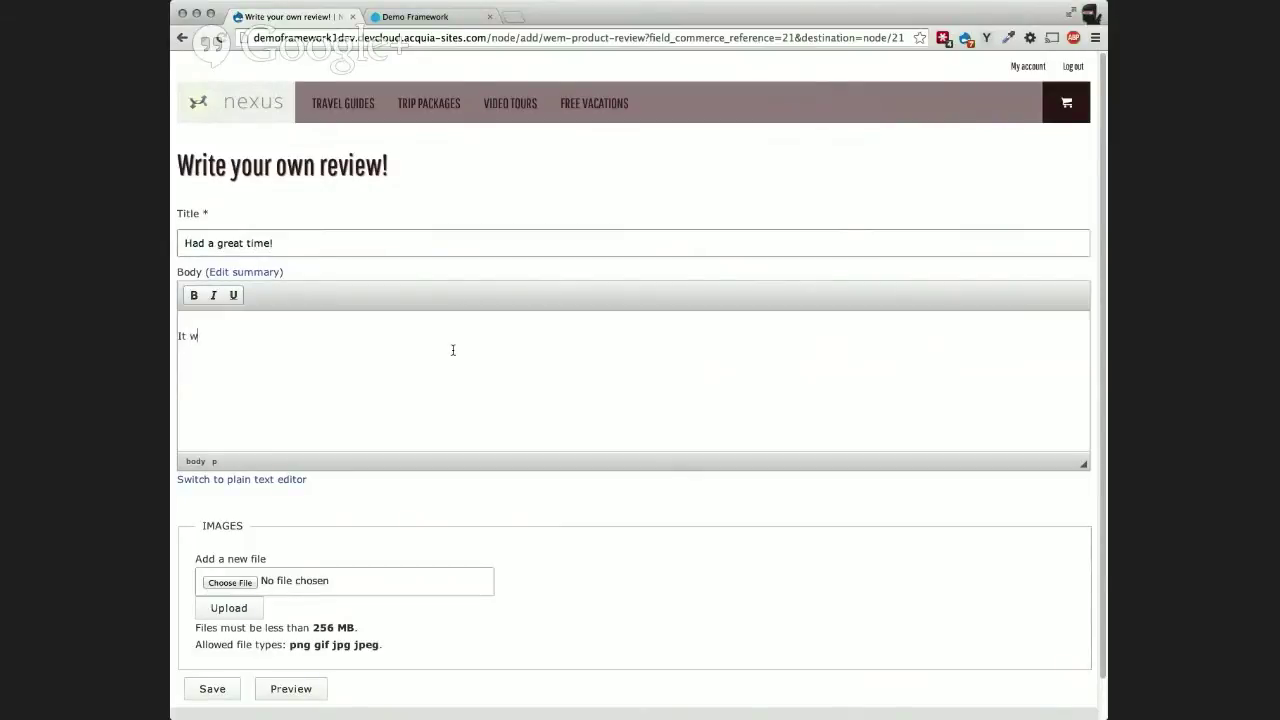
pyautogui.write('as awesome!!')
pyautogui.scroll(-1, 337, 537)
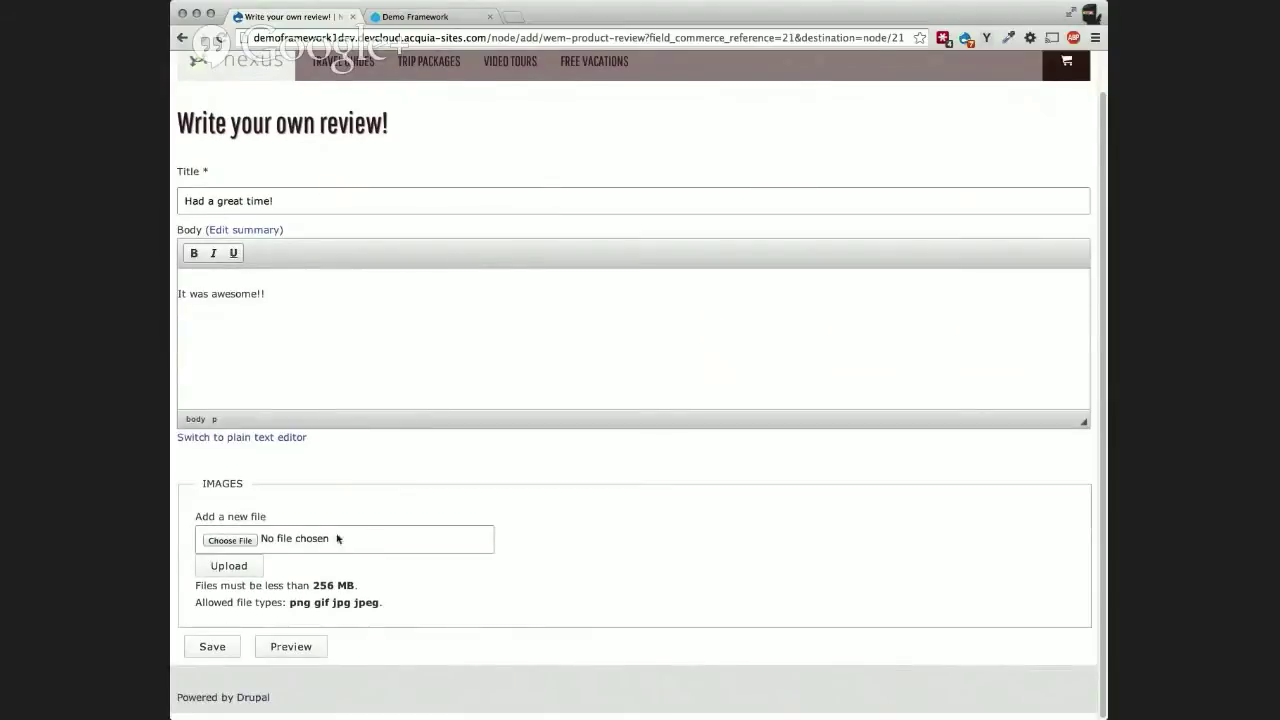
pyautogui.click(226, 652)
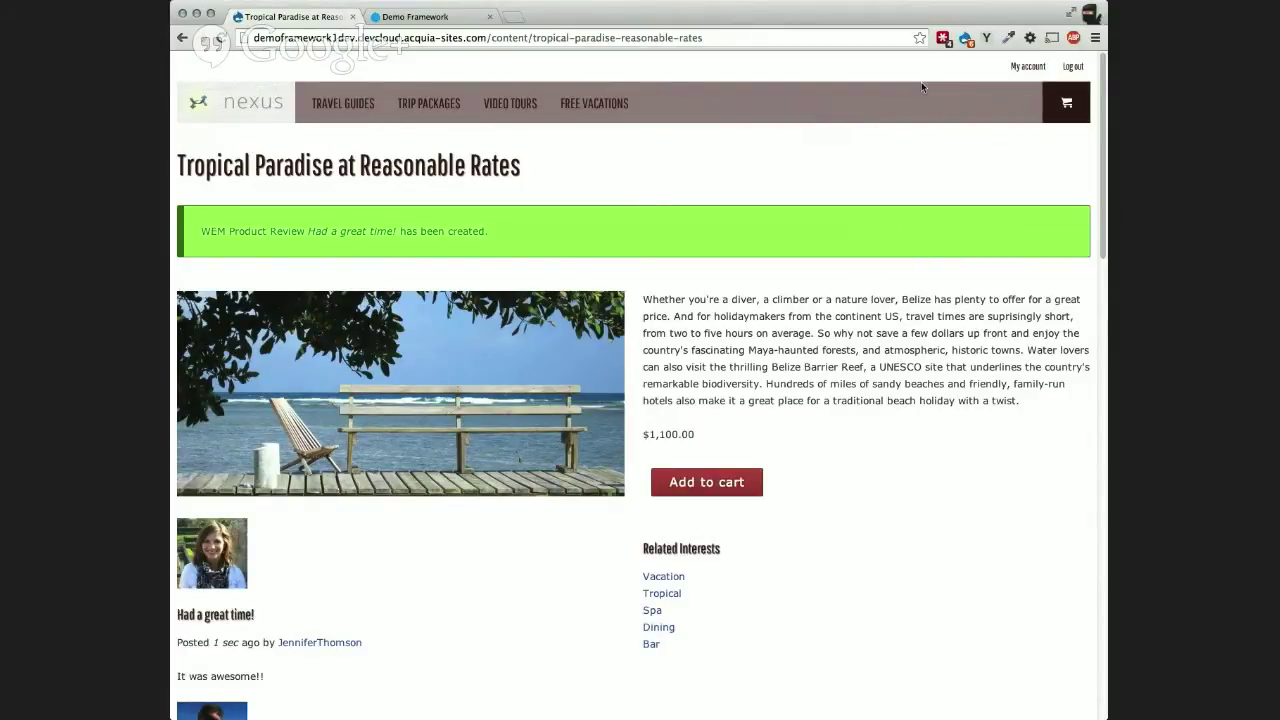
# Step: Log out of the current account and scroll to the User login form
pyautogui.click(1066, 68)
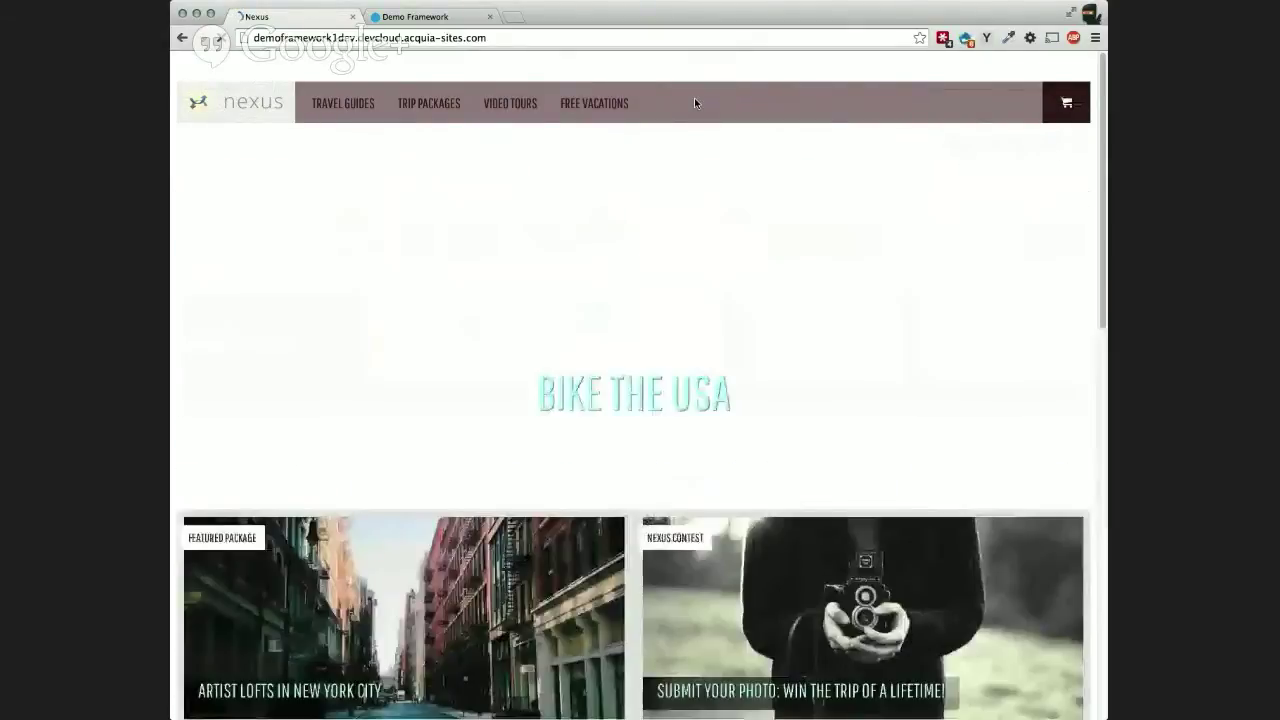
pyautogui.scroll(-1, 610, 213)
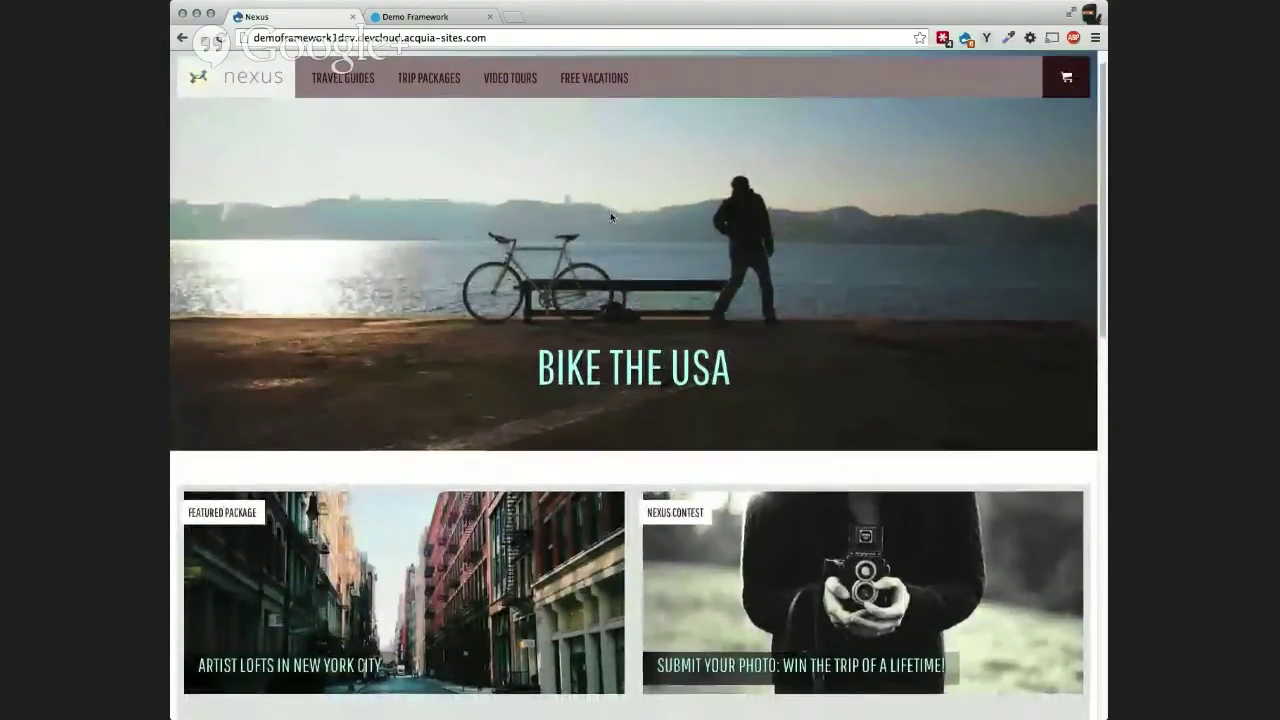
pyautogui.scroll(-10, 609, 212)
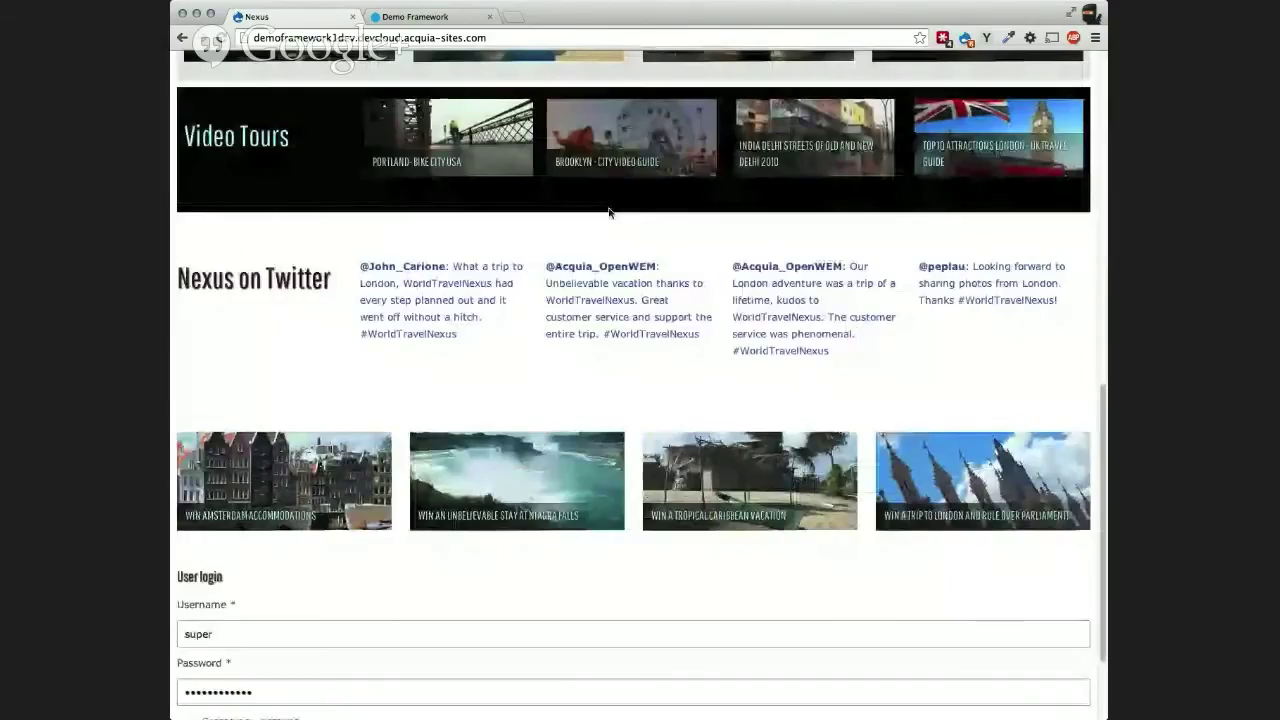
pyautogui.scroll(-3, 609, 212)
# Step: Sign in with the other editor's username and password
pyautogui.doubleClick(268, 498)
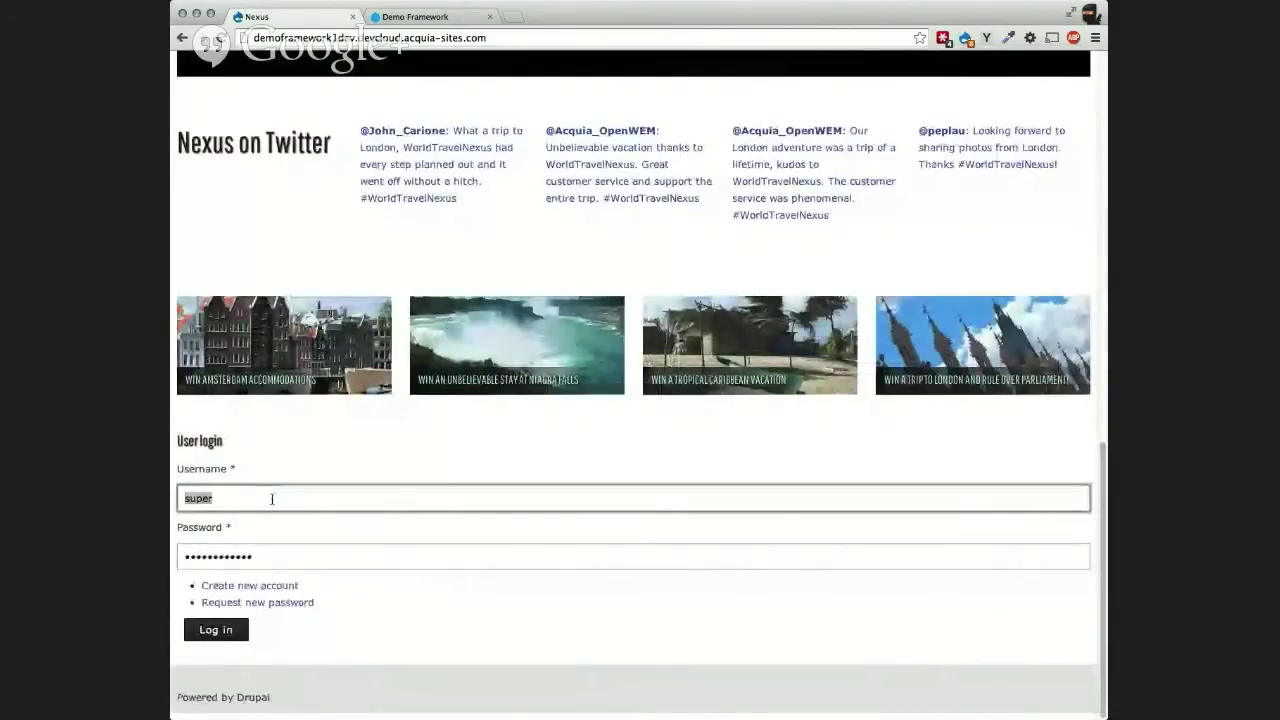
pyautogui.write('E')
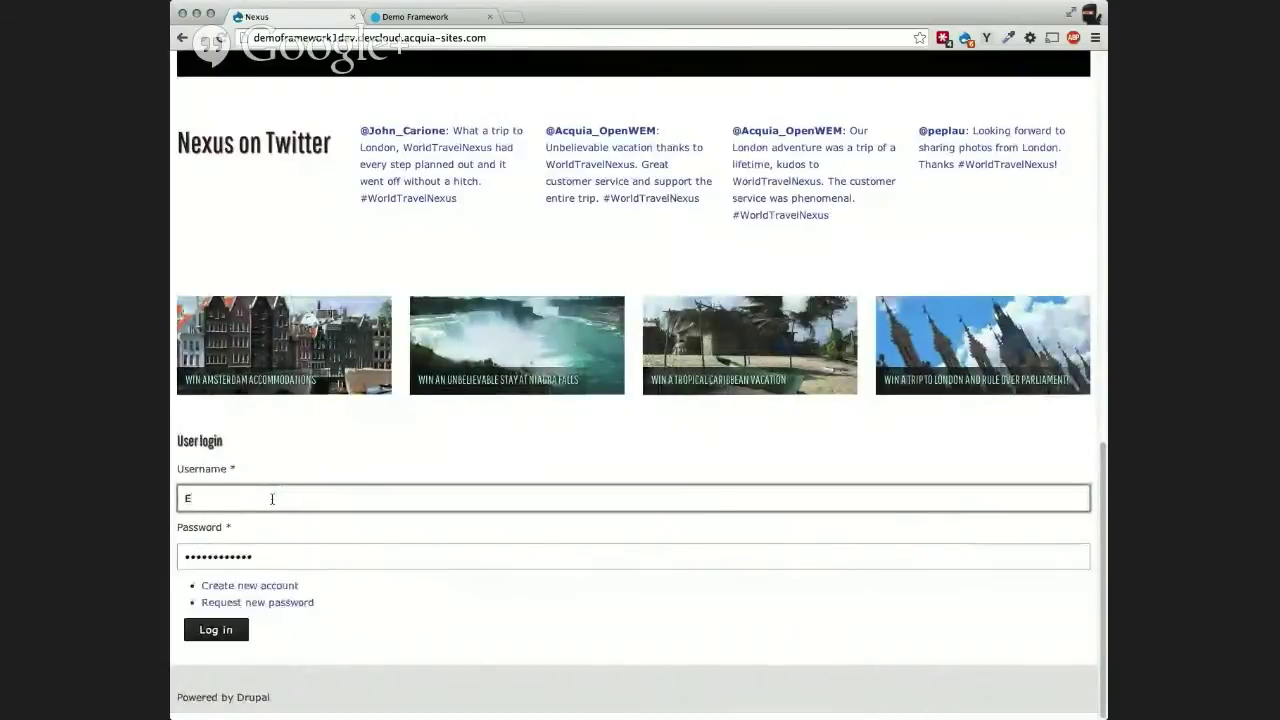
pyautogui.write('ricaWebb')
pyautogui.press('Tab')
pyautogui.write('••••••••')
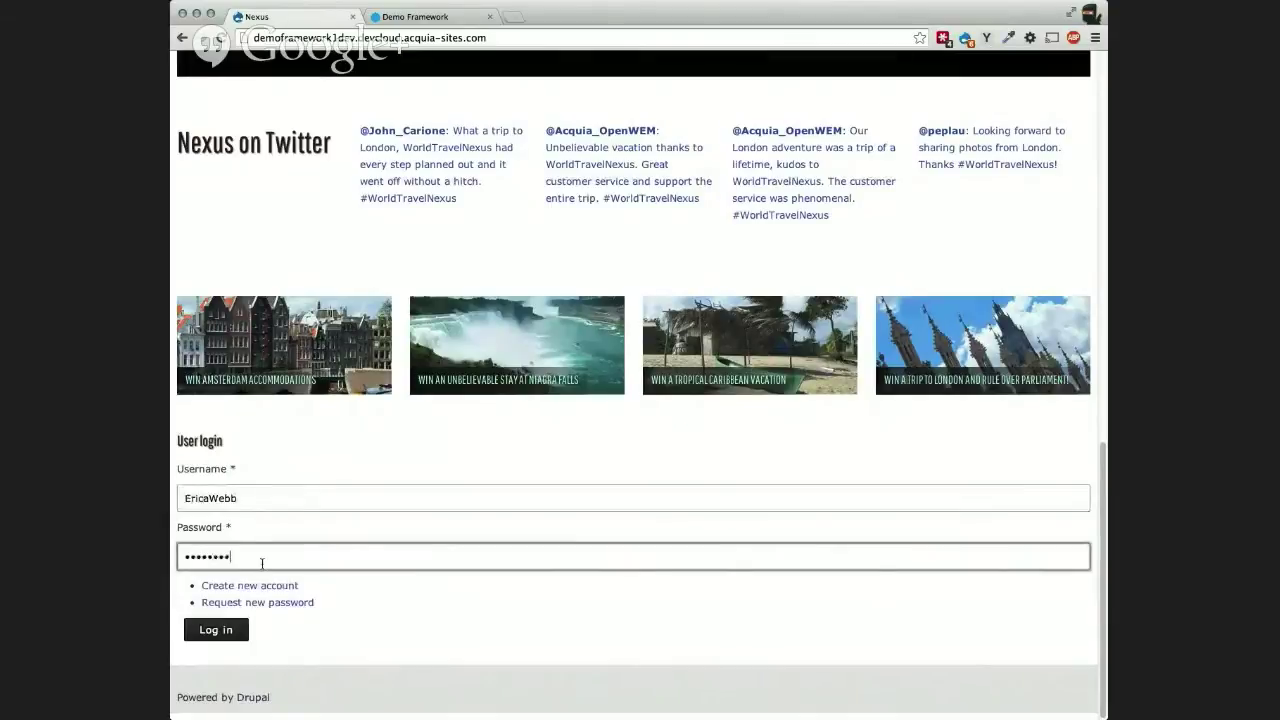
pyautogui.press('Return')
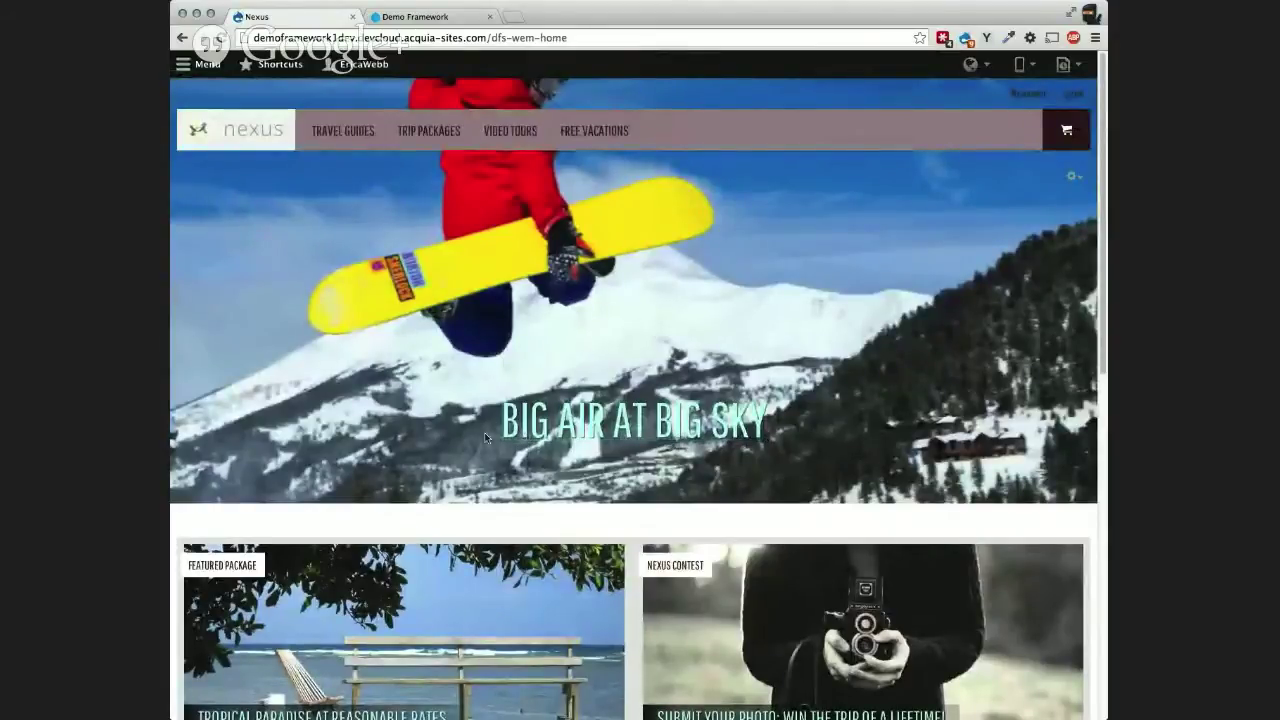
# Step: Scroll the home page and toggle the admin Menu tray open and closed
pyautogui.scroll(-1, 485, 437)
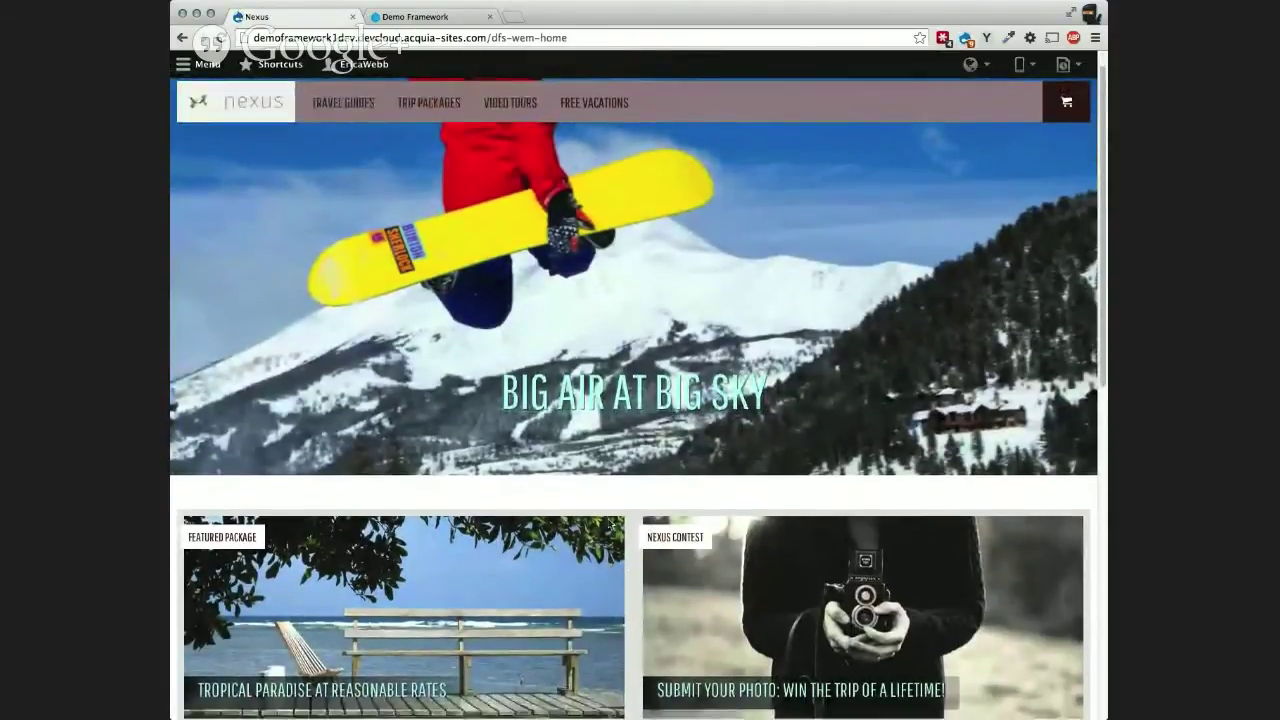
pyautogui.scroll(-1, 500, 478)
pyautogui.scroll(2, 500, 480)
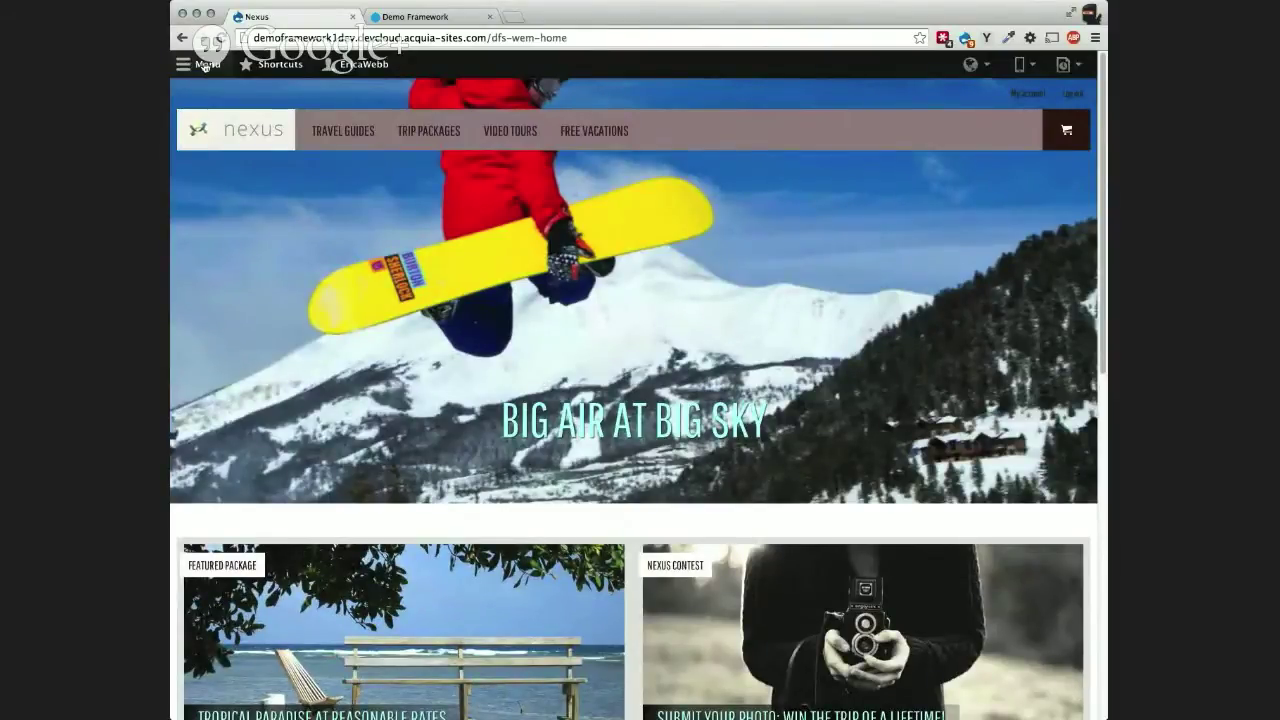
pyautogui.click(205, 66)
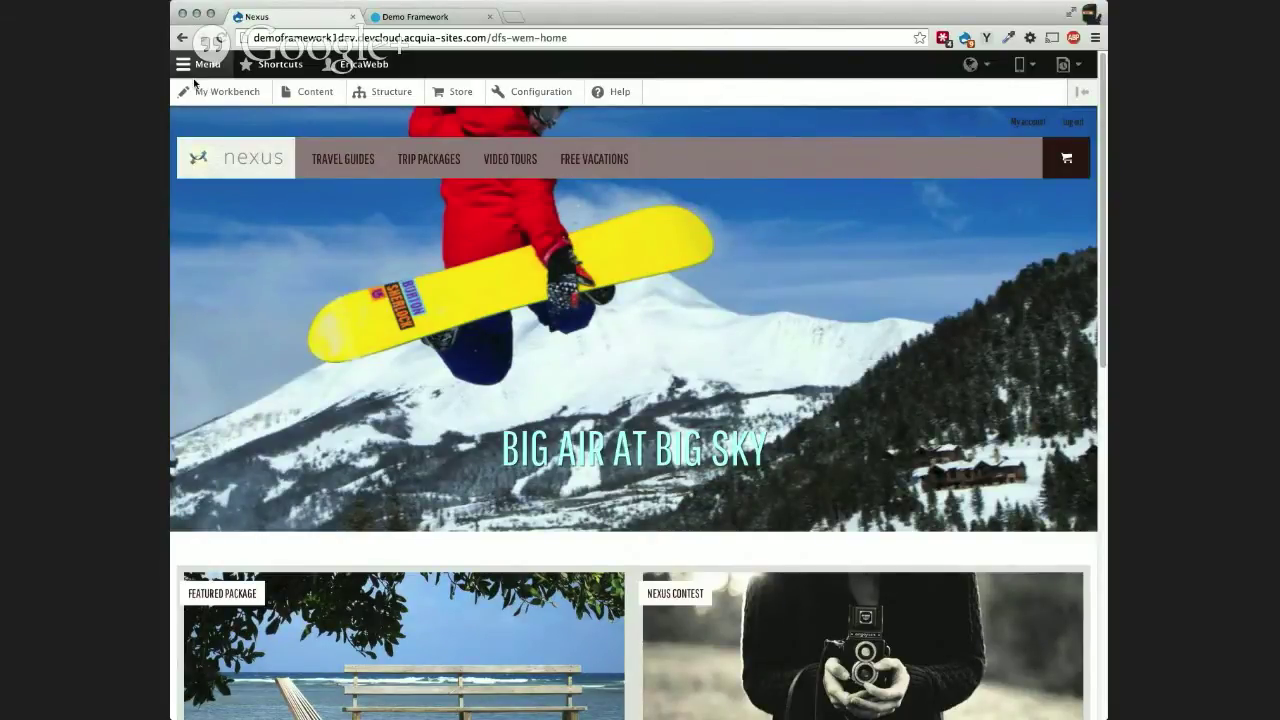
pyautogui.click(197, 65)
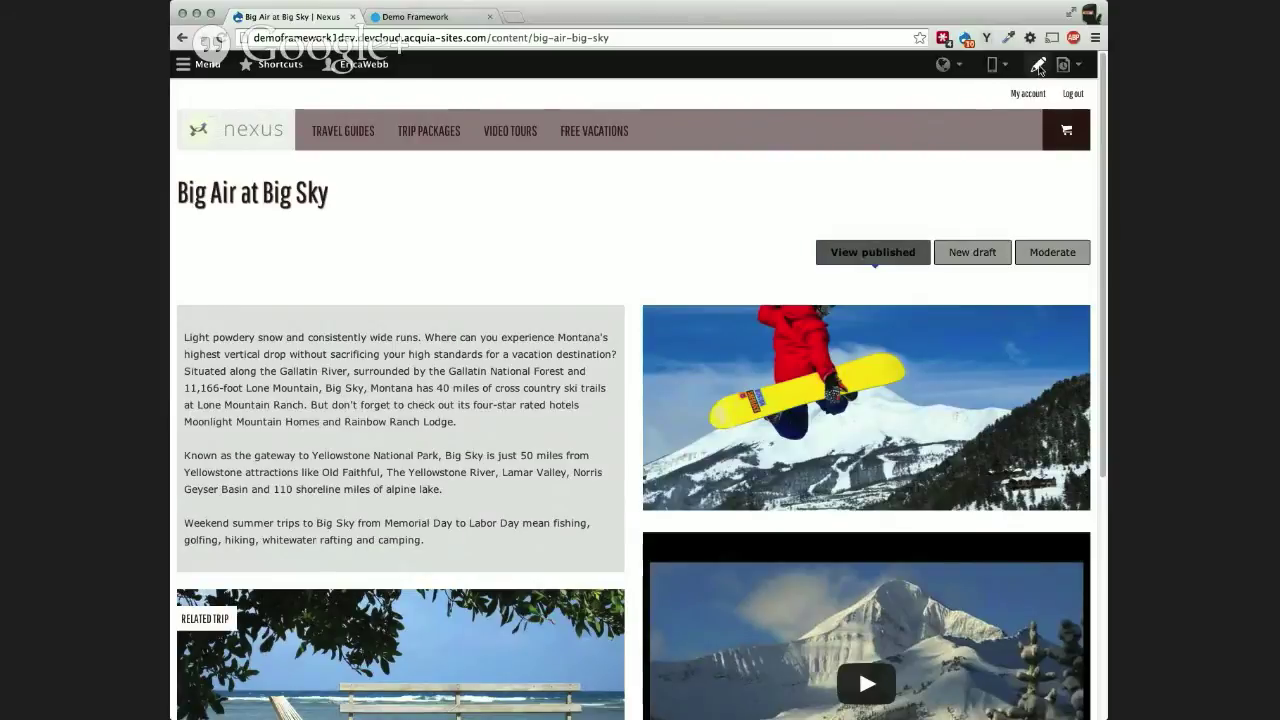
# Step: Append ', Montana' to the Big Air at Big Sky title in place and save it
pyautogui.click(1038, 66)
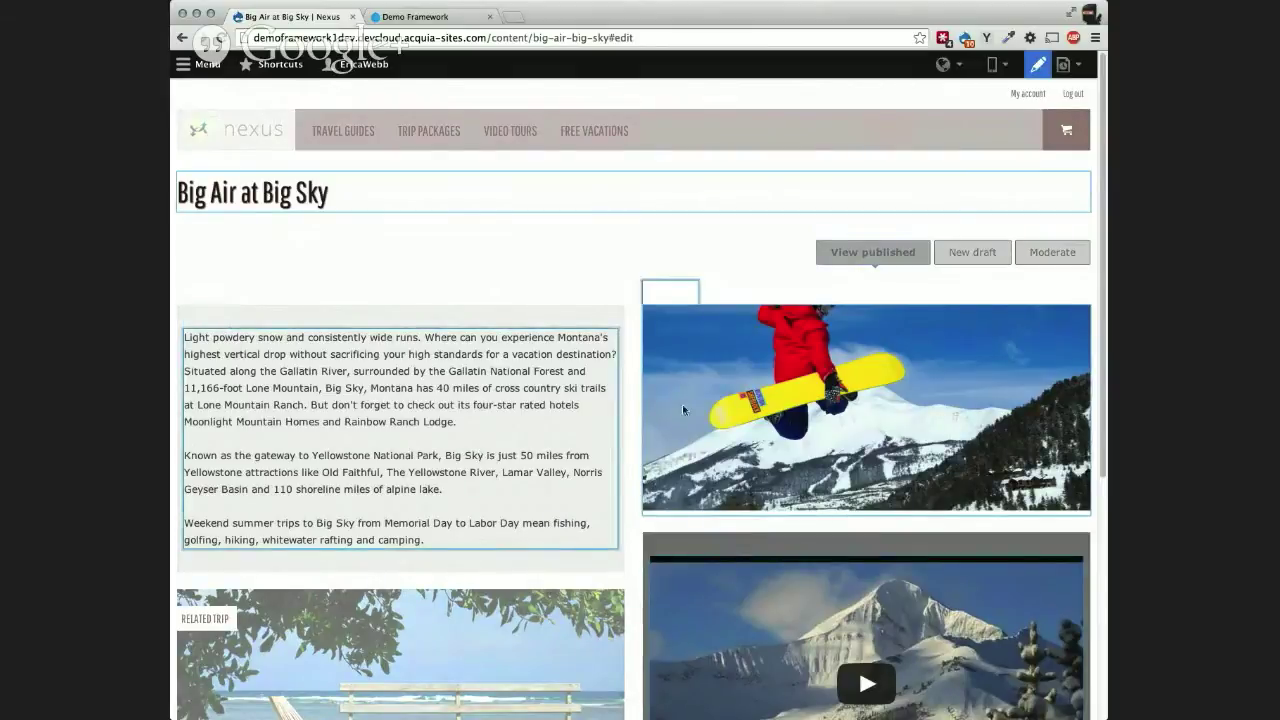
pyautogui.click(353, 196)
pyautogui.write(',')
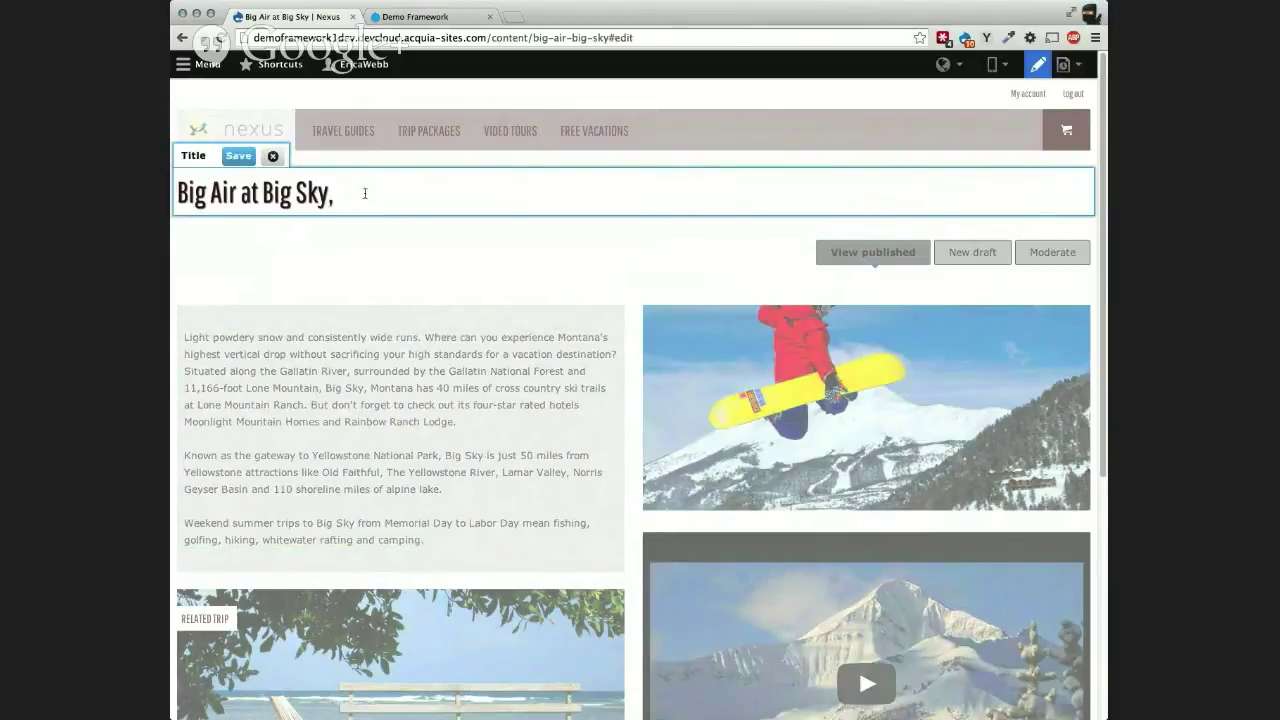
pyautogui.write(' Montana')
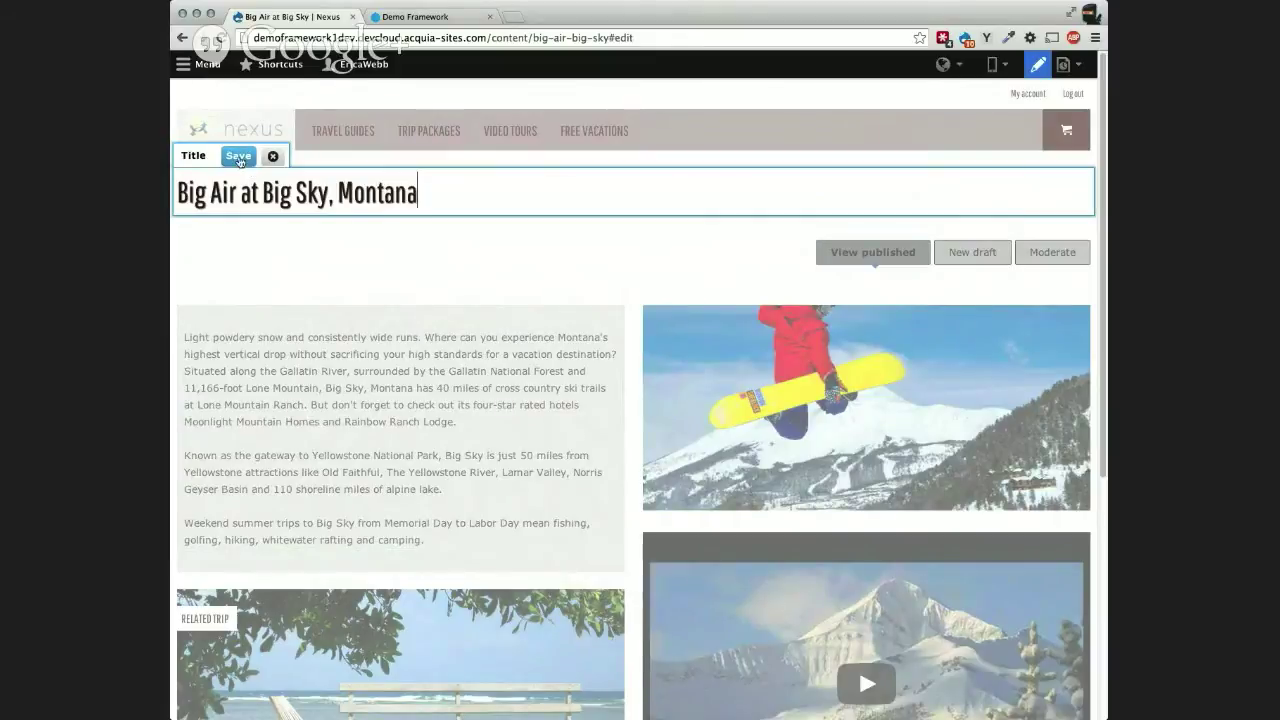
pyautogui.click(238, 157)
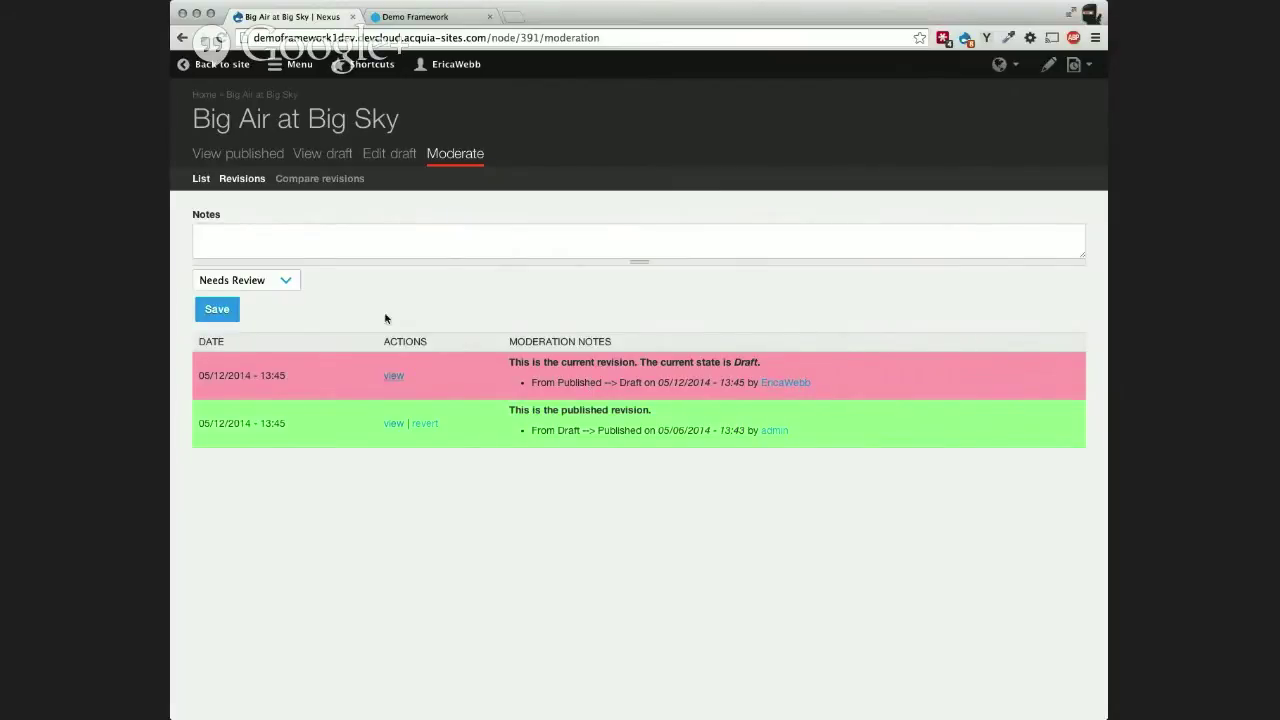
# Step: Compare the page's published and draft revisions
pyautogui.click(303, 183)
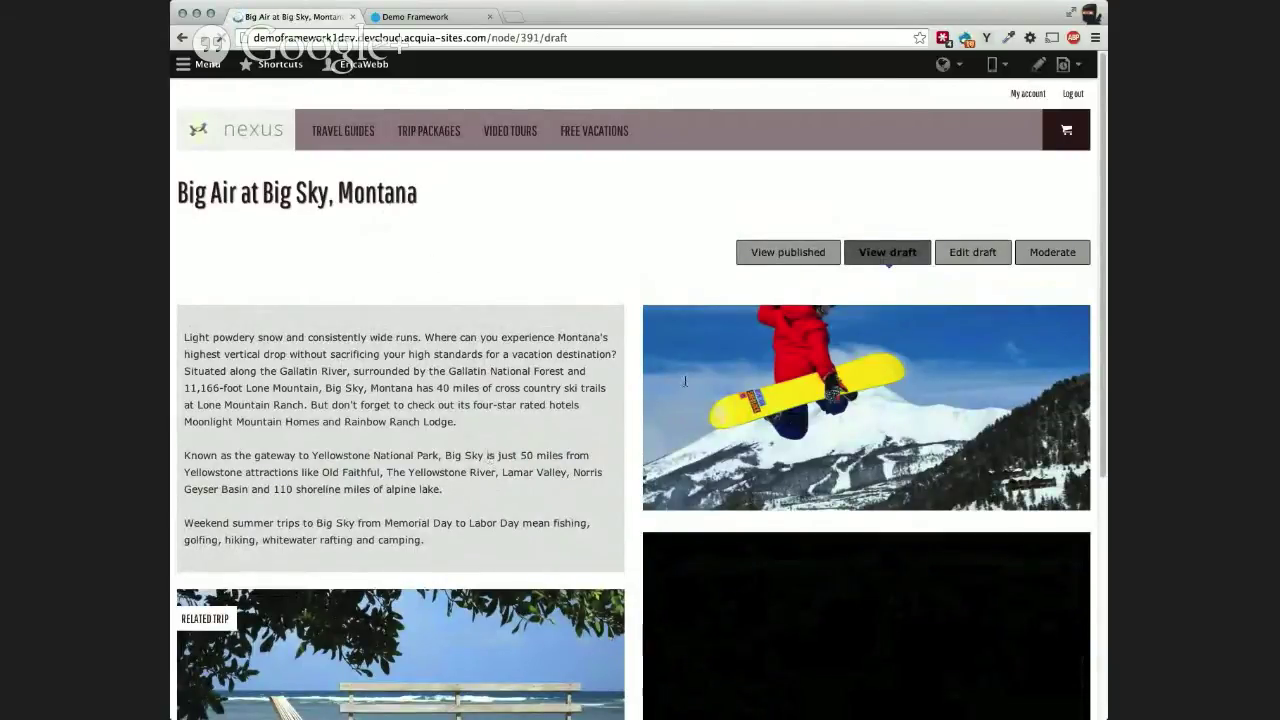
# Step: Bold 'powdery snow' in the body inline, then close the editor discarding that change
pyautogui.click(1035, 66)
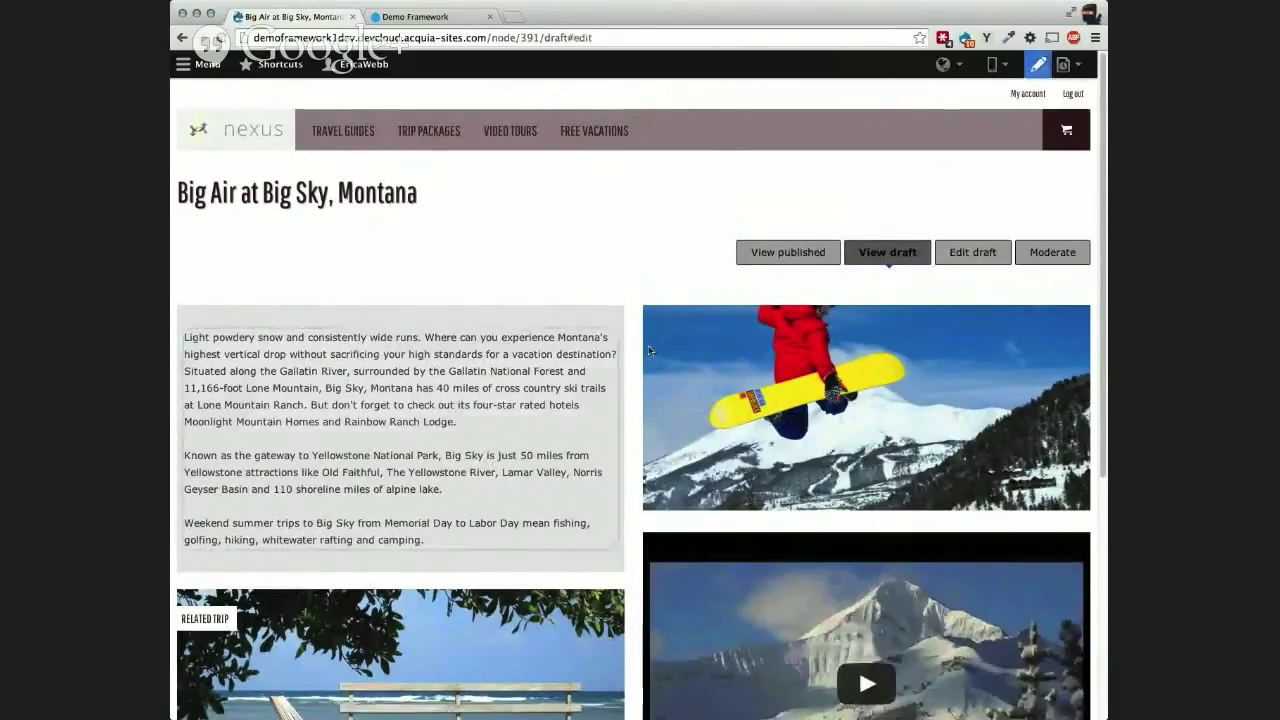
pyautogui.click(428, 380)
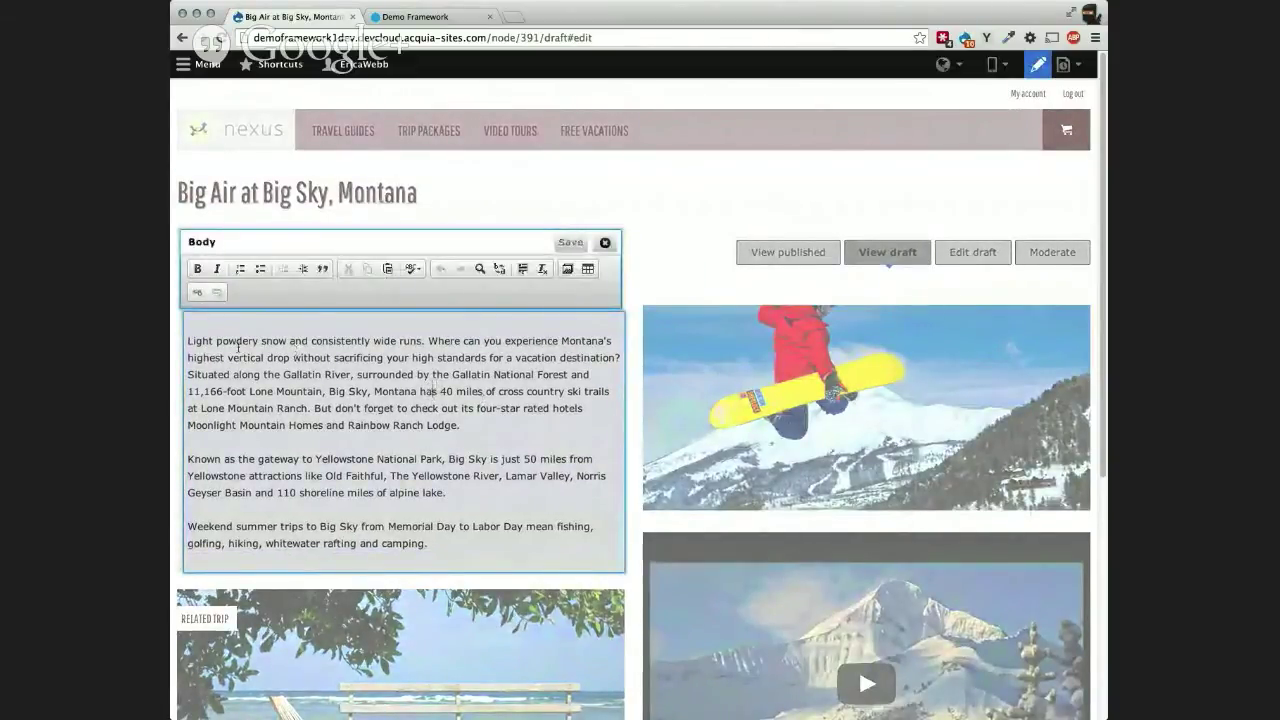
pyautogui.moveTo(216, 341); pyautogui.dragTo(289, 341)
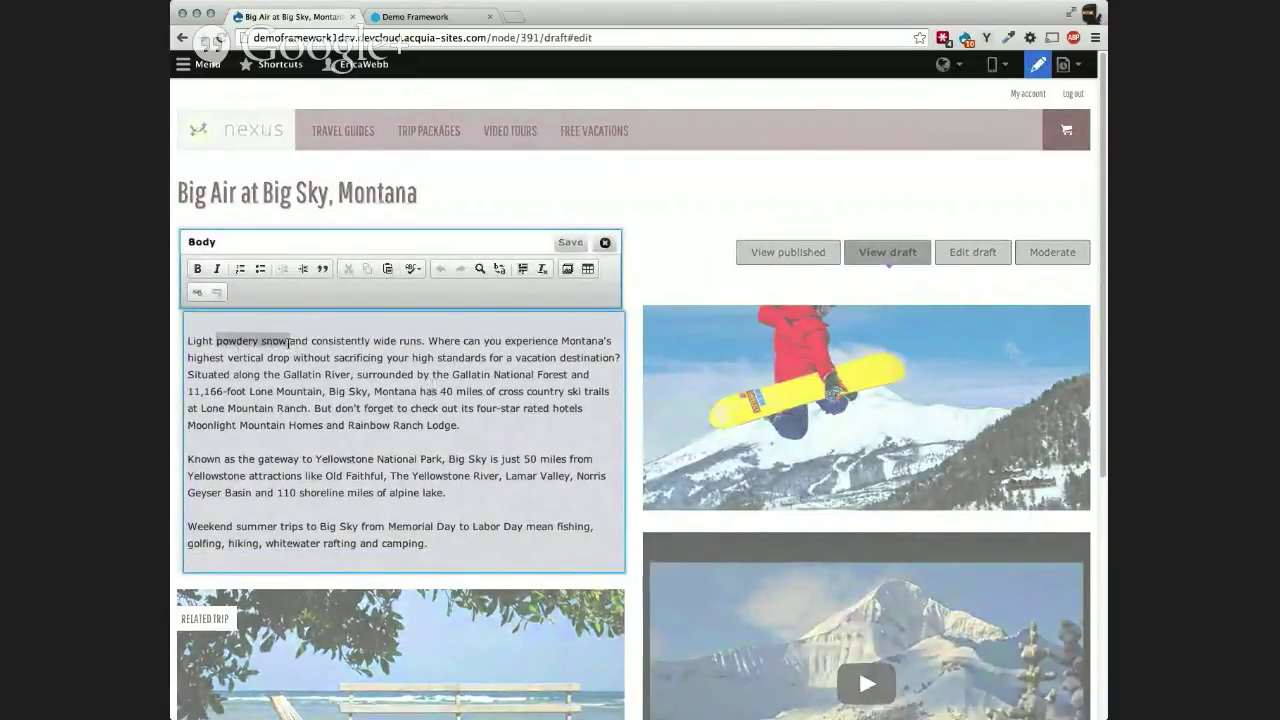
pyautogui.click(197, 268)
pyautogui.click(606, 244)
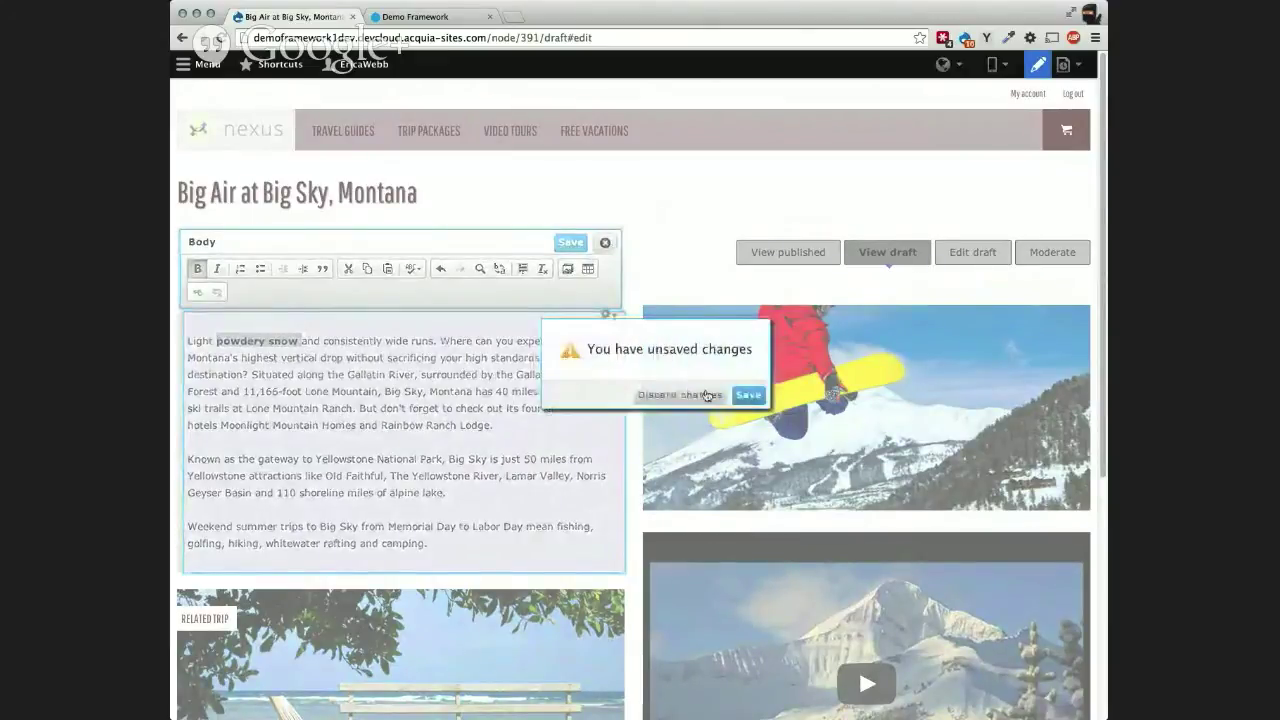
pyautogui.click(606, 244)
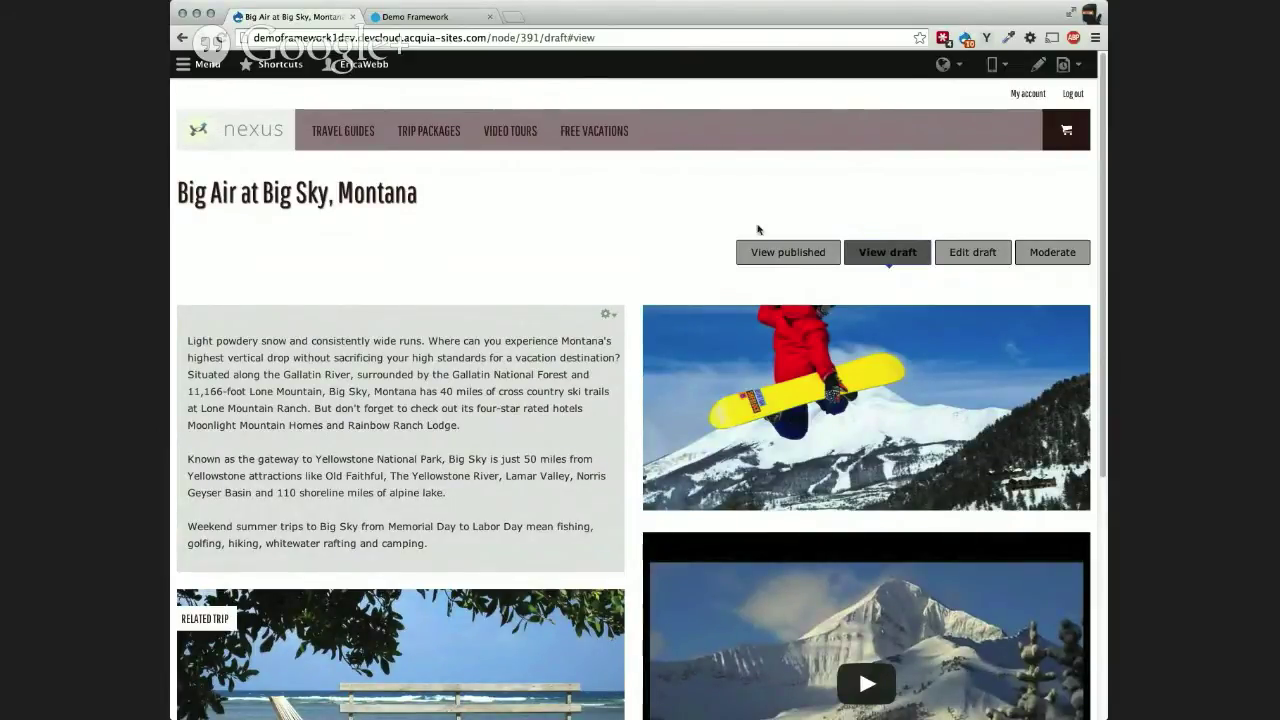
# Step: Open Edit draft and scroll down to the vertical tabs at the bottom of the form
pyautogui.click(979, 258)
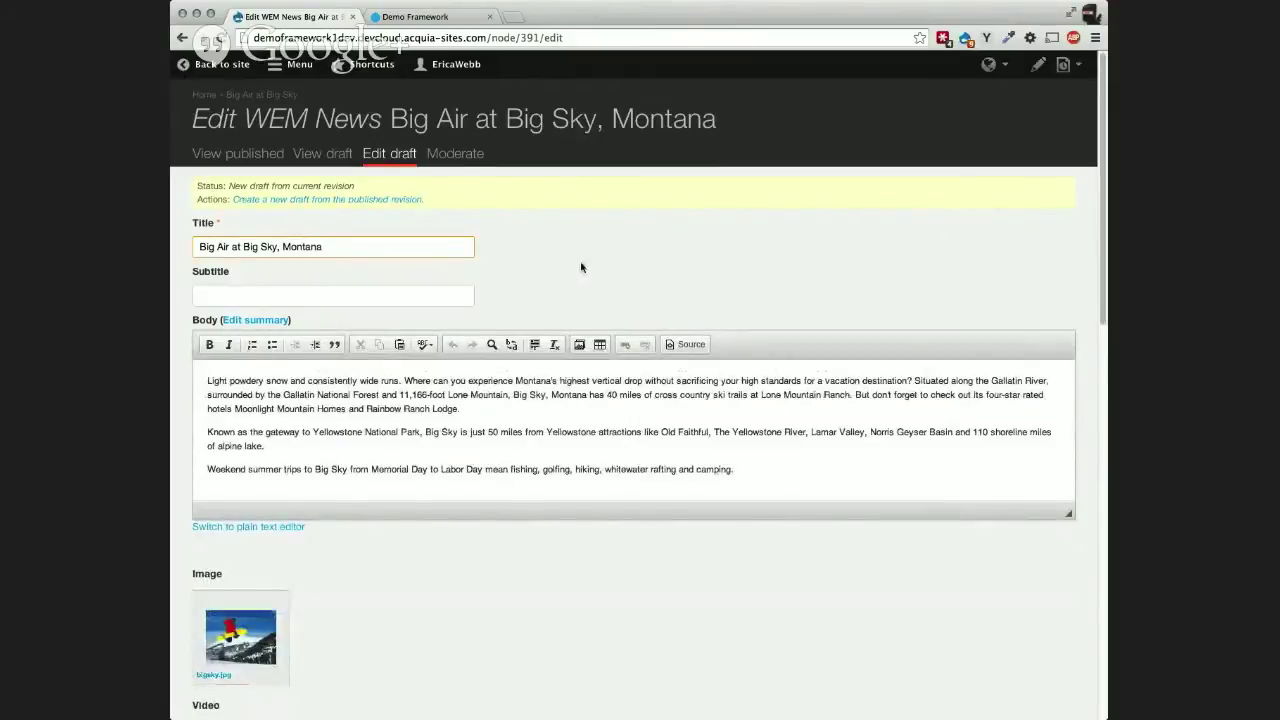
pyautogui.scroll(-5, 581, 267)
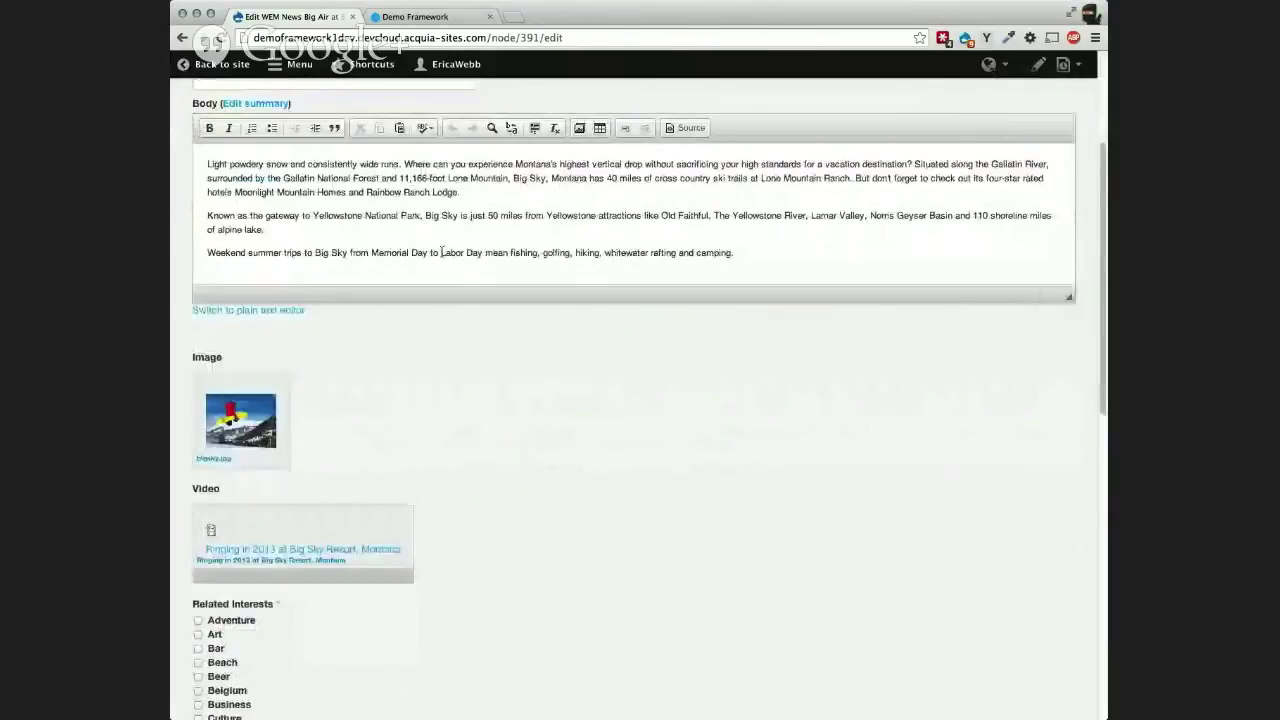
pyautogui.scroll(-14, 306, 334)
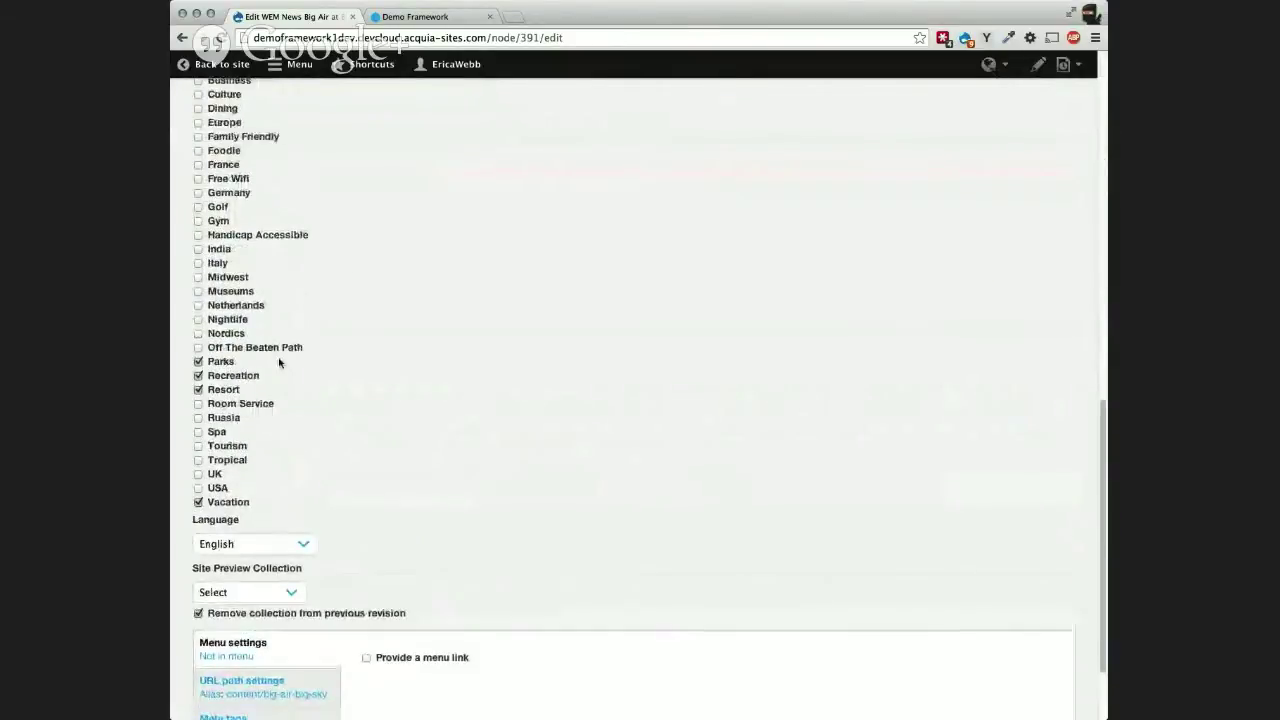
pyautogui.scroll(5, 279, 363)
pyautogui.scroll(-4, 363, 385)
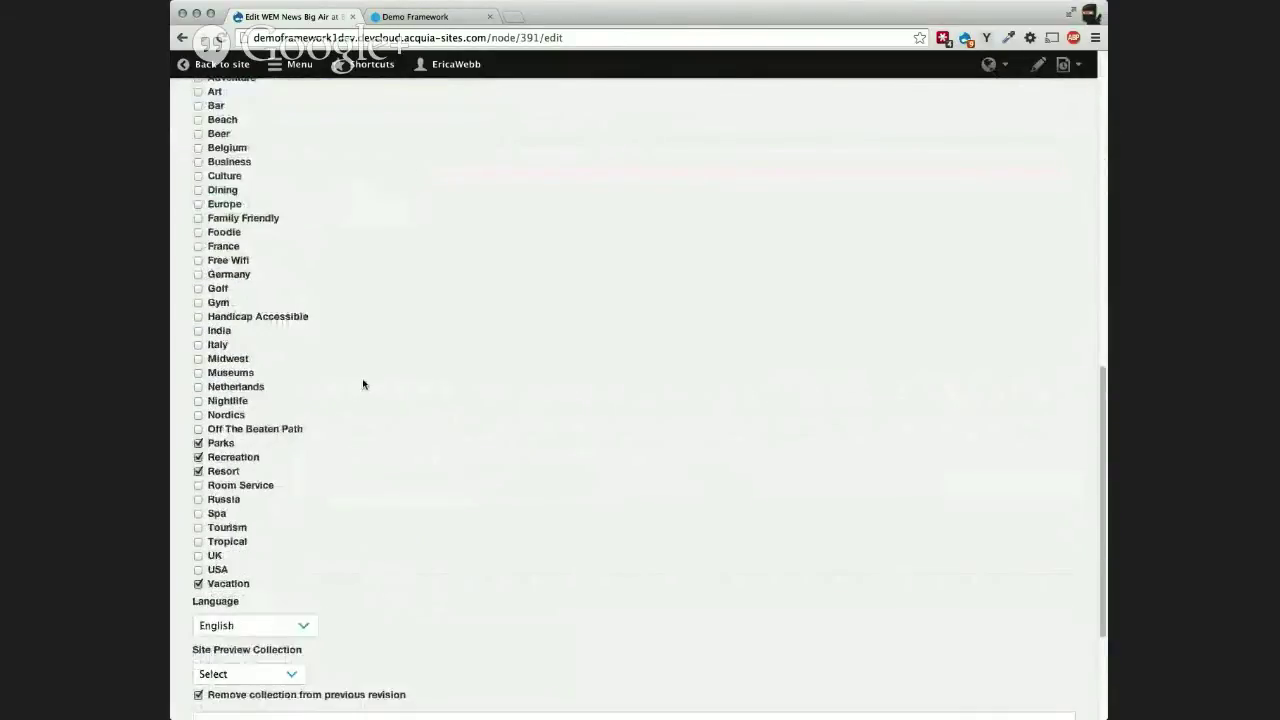
pyautogui.scroll(-4, 363, 385)
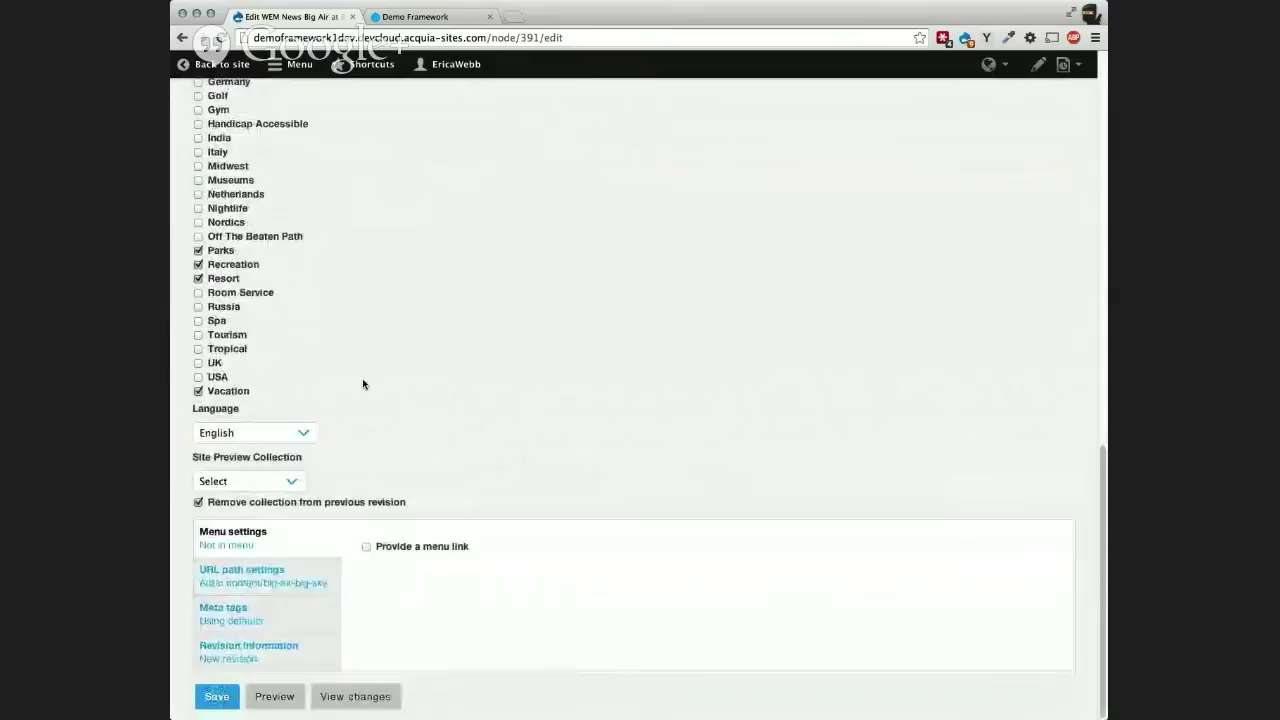
# Step: Under Revision information, set the Moderation state to Needs Review
pyautogui.click(318, 651)
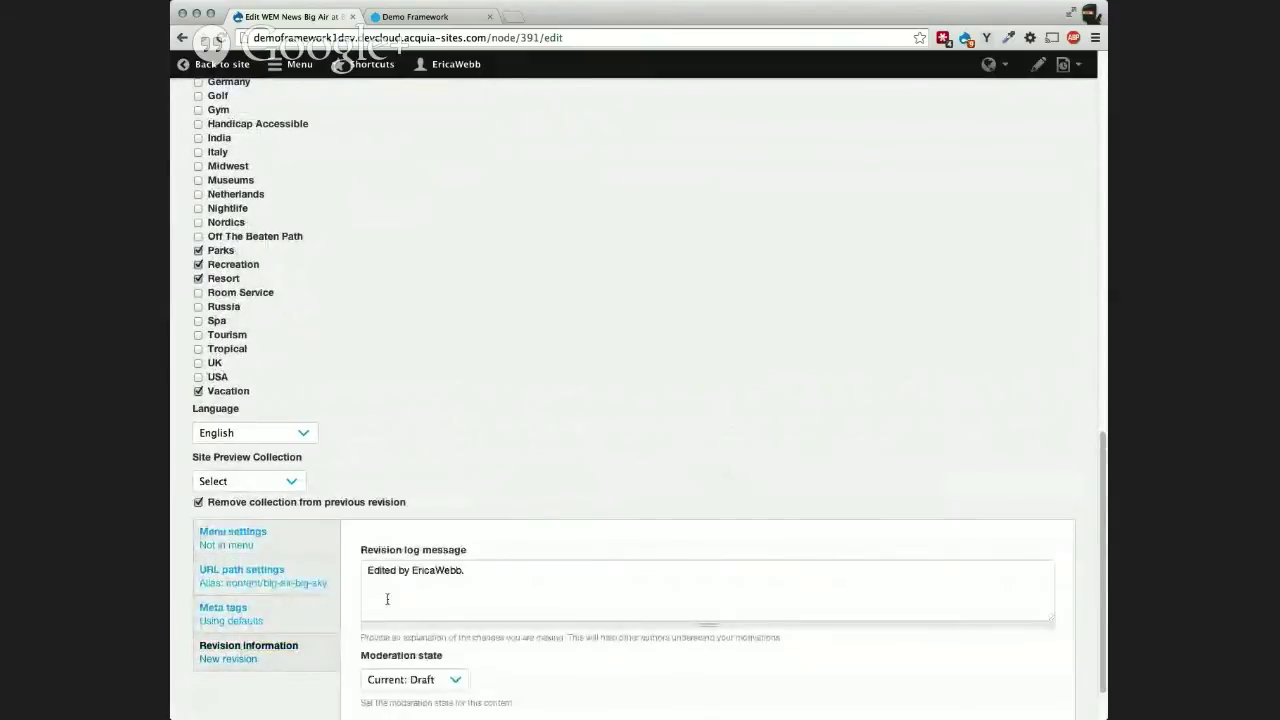
pyautogui.scroll(-2, 386, 600)
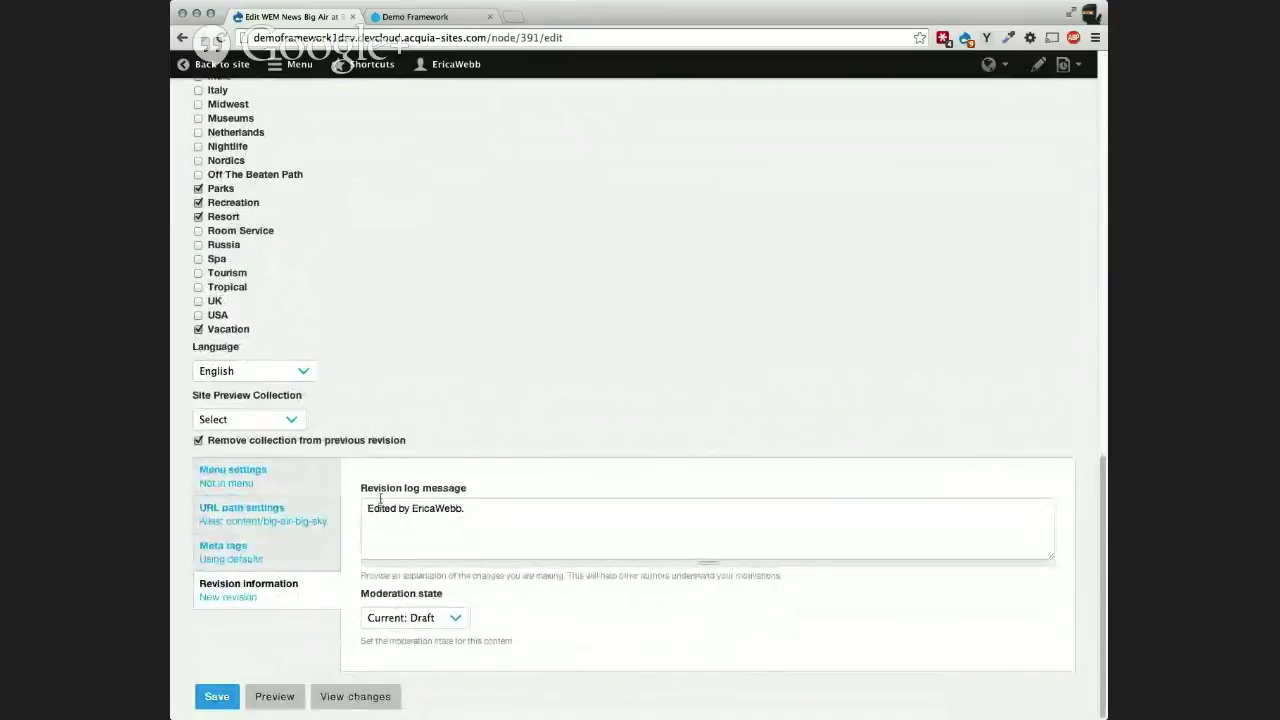
pyautogui.scroll(10, 517, 592)
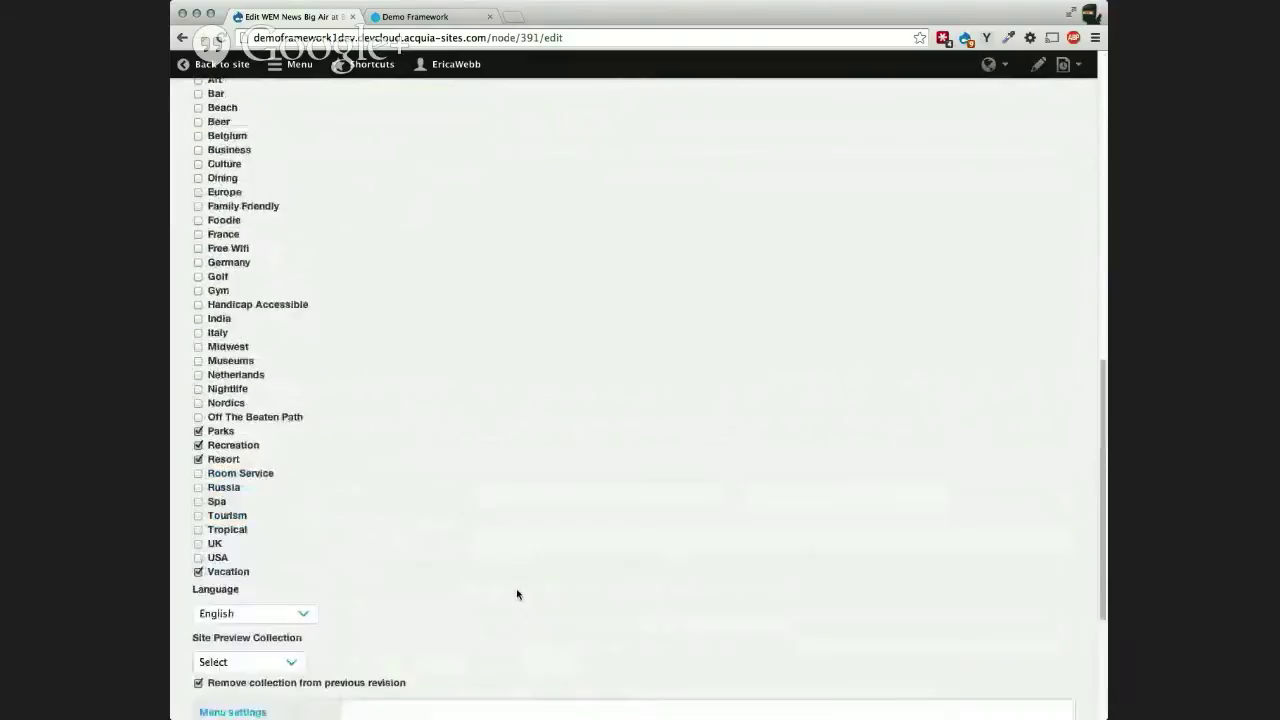
pyautogui.scroll(7, 517, 594)
pyautogui.scroll(-17, 469, 566)
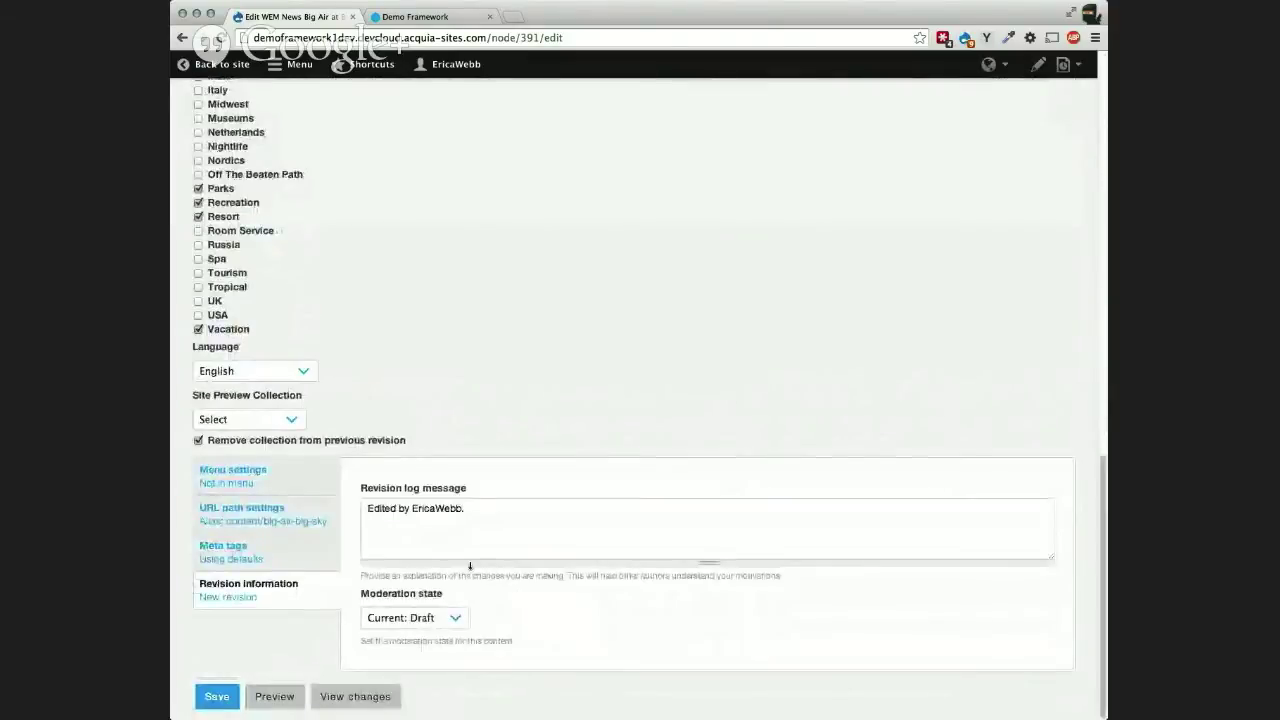
pyautogui.click(444, 637)
# Step: Add 'Lets be more specific.' to the revision log and save the draft
pyautogui.click(488, 511)
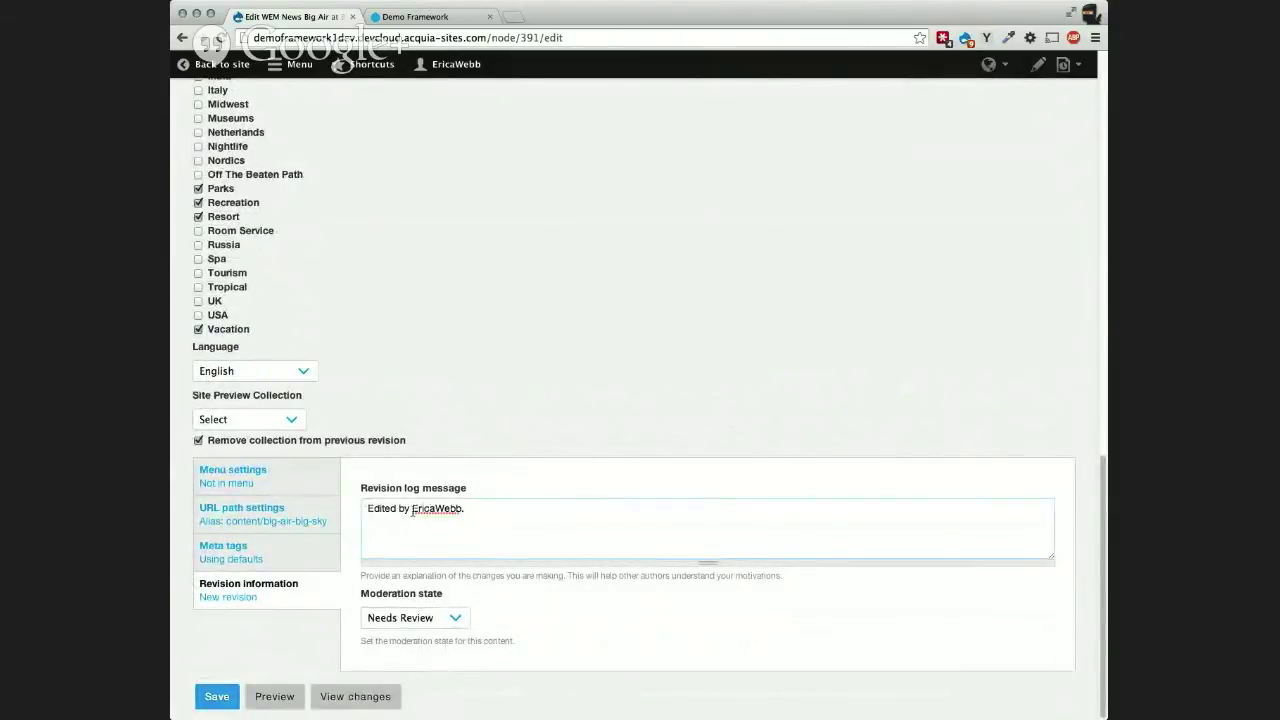
pyautogui.write('Lets be more specific.')
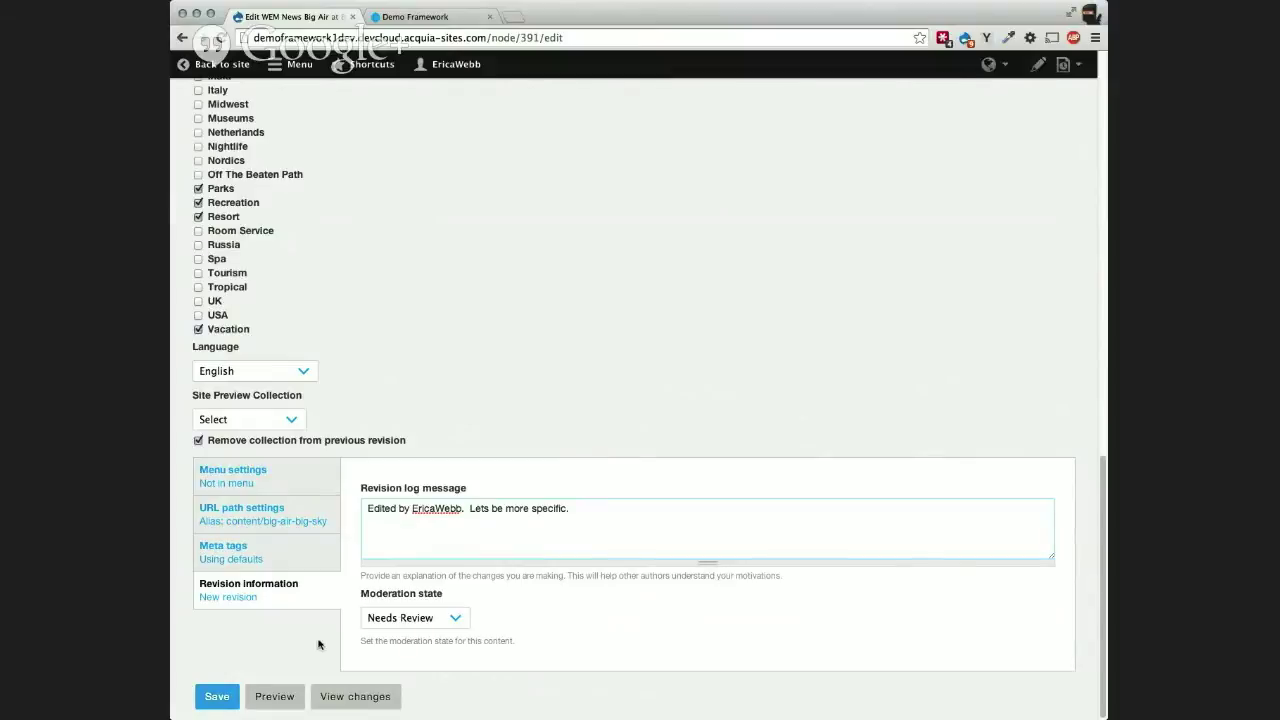
pyautogui.click(214, 695)
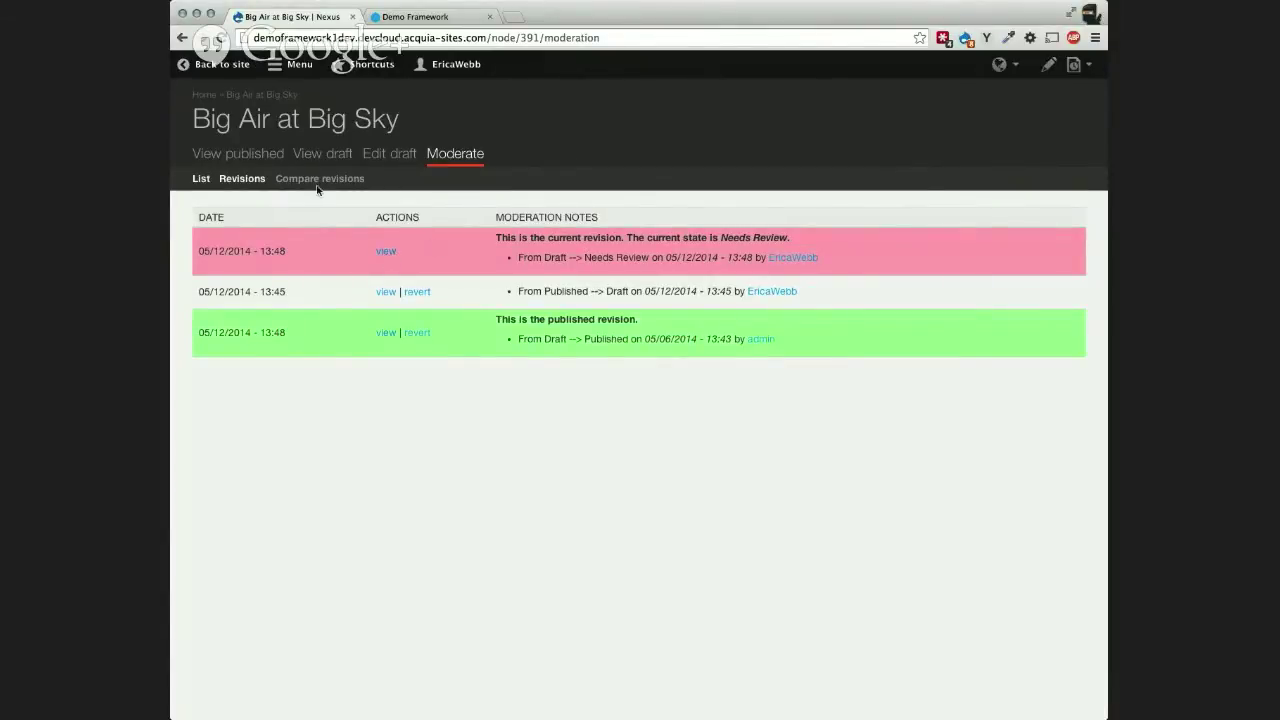
# Step: View the article's revision history, then return to the Nexus front page
pyautogui.click(238, 179)
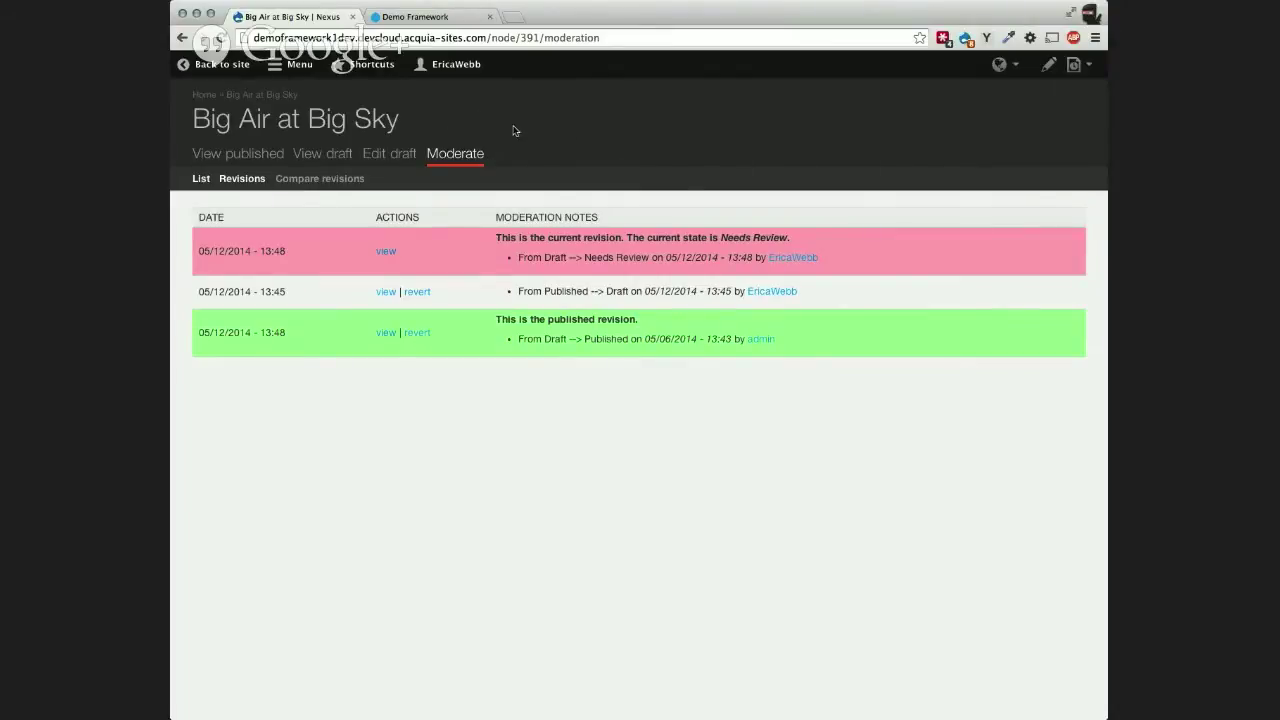
pyautogui.click(210, 67)
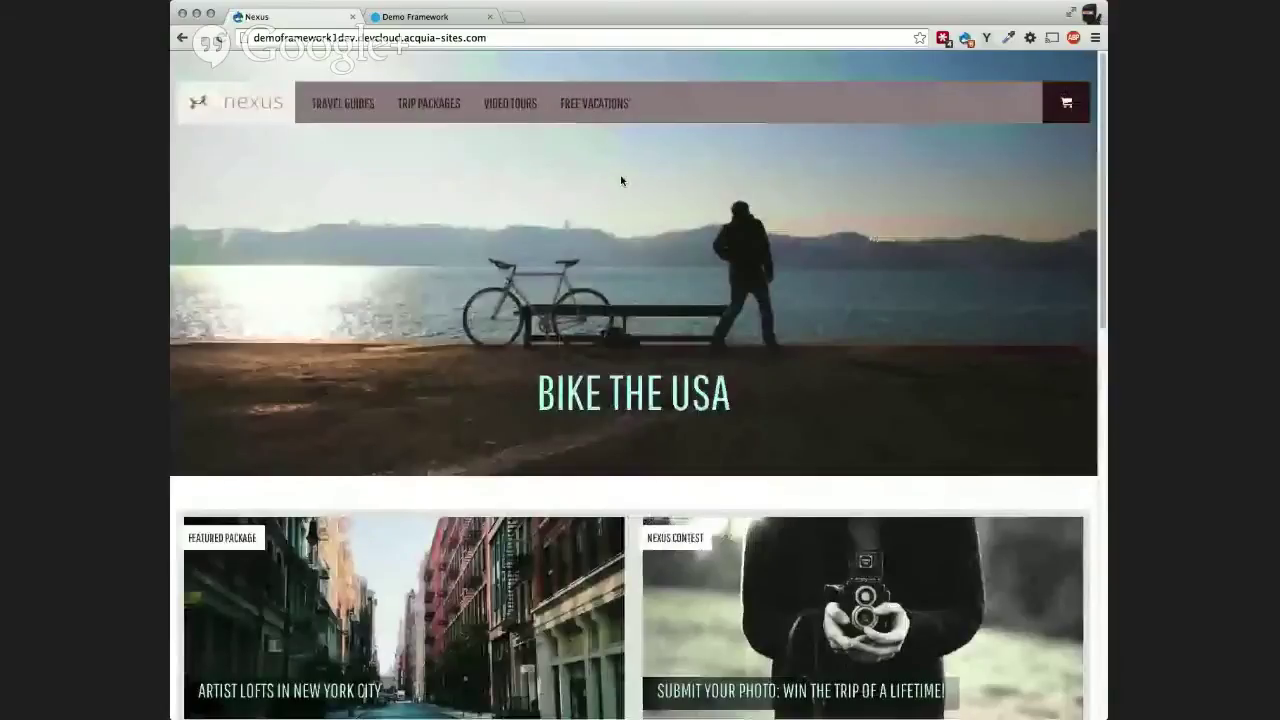
# Step: Log in through the User login form with the reviewer account's username and password
pyautogui.scroll(-15, 621, 180)
pyautogui.click(279, 496)
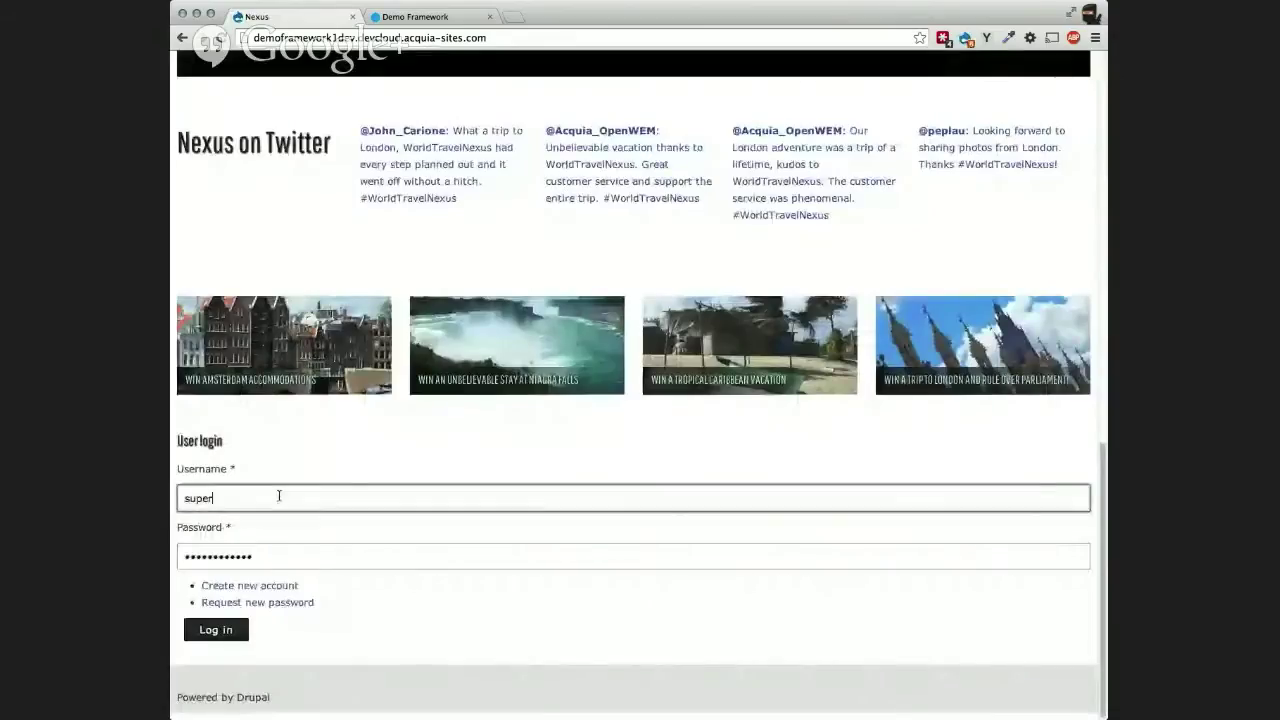
pyautogui.press('BackSpace')
pyautogui.press('BackSpace')
pyautogui.press('BackSpace')
pyautogui.press('BackSpace')
pyautogui.press('BackSpace')
pyautogui.write('PaulSimon')
pyautogui.press('Tab')
pyautogui.write('pa')
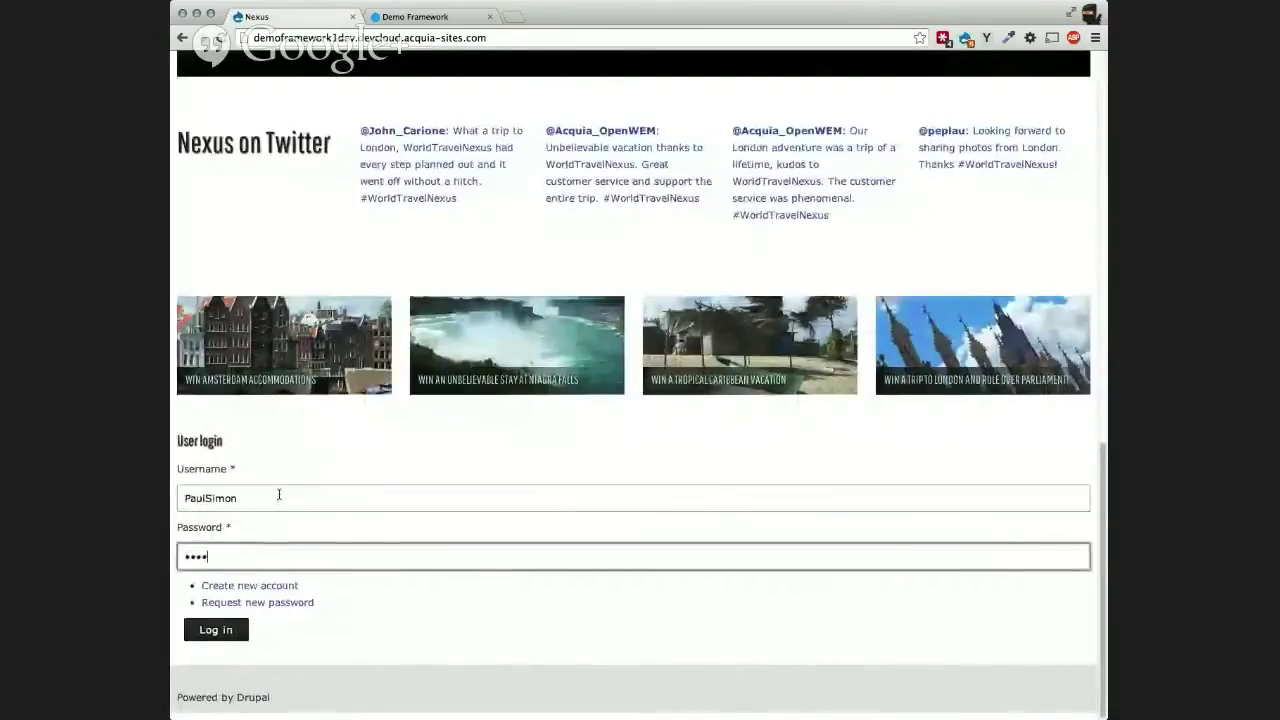
pyautogui.write('****')
pyautogui.press('Return')
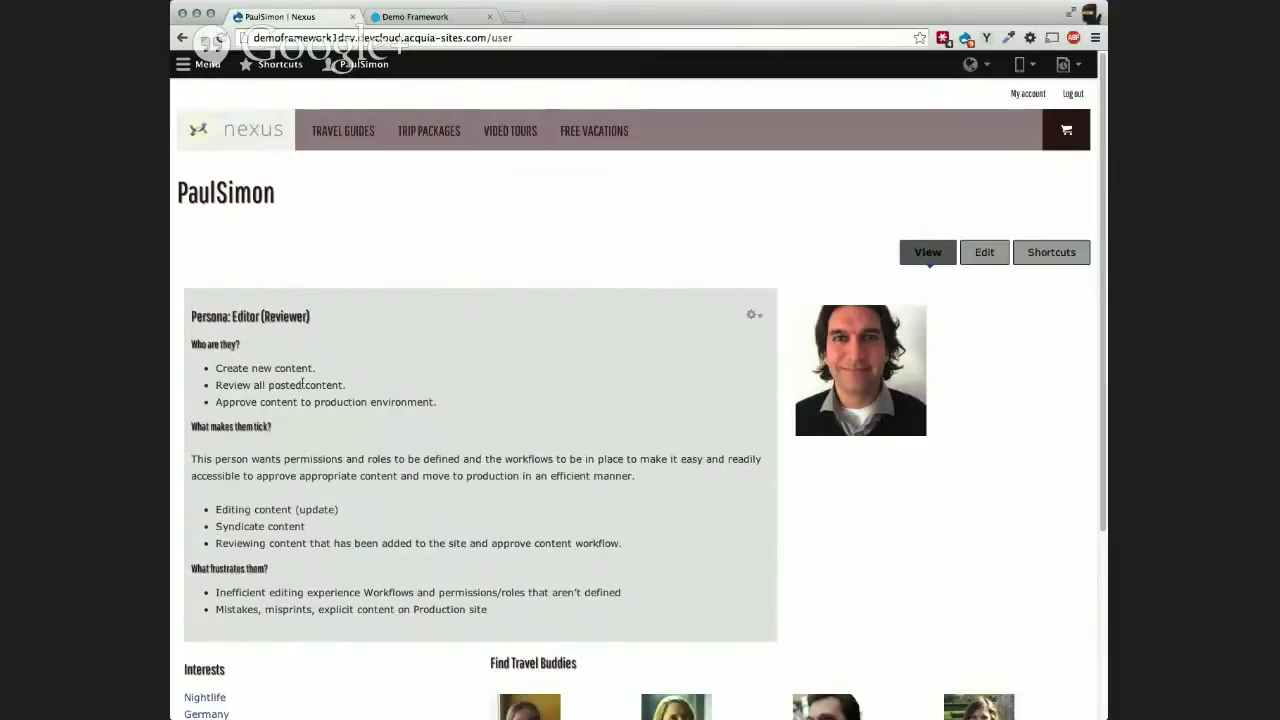
# Step: Highlight the persona's approve-content responsibility, then bring up the toolbar Menu to reach My Workbench
pyautogui.moveTo(216, 402); pyautogui.dragTo(438, 402)
pyautogui.click(476, 459)
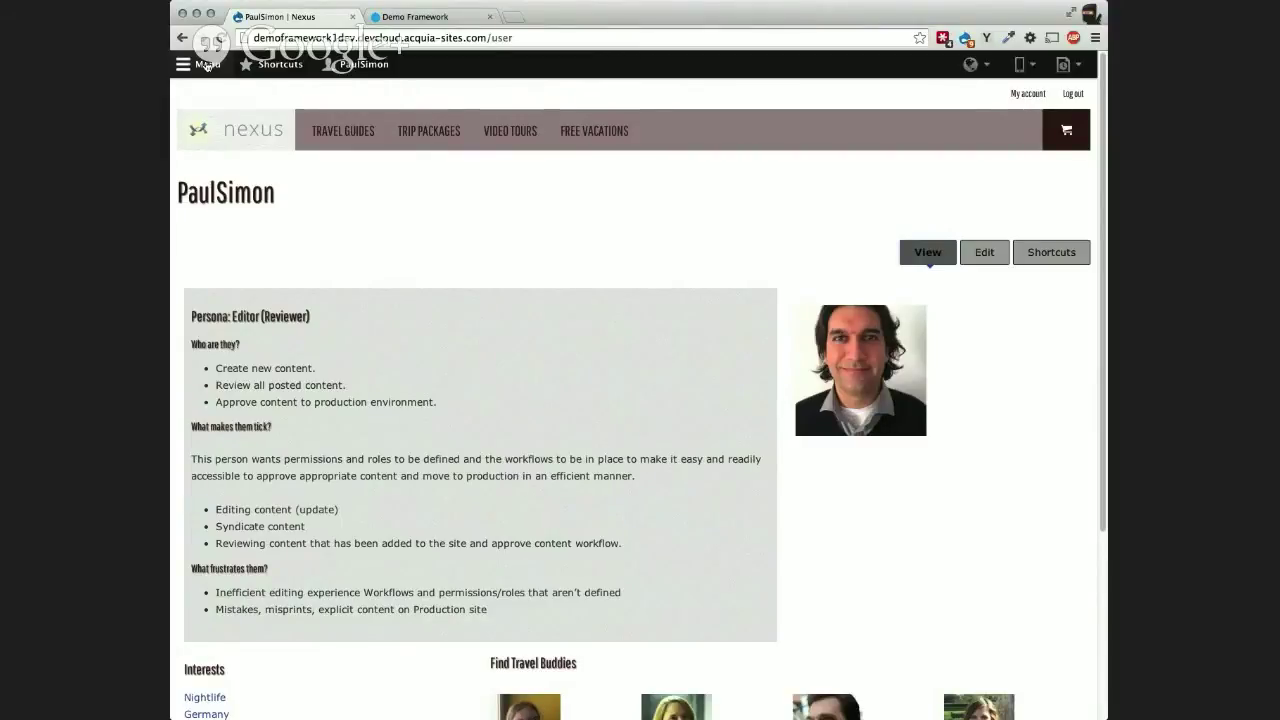
pyautogui.click(205, 64)
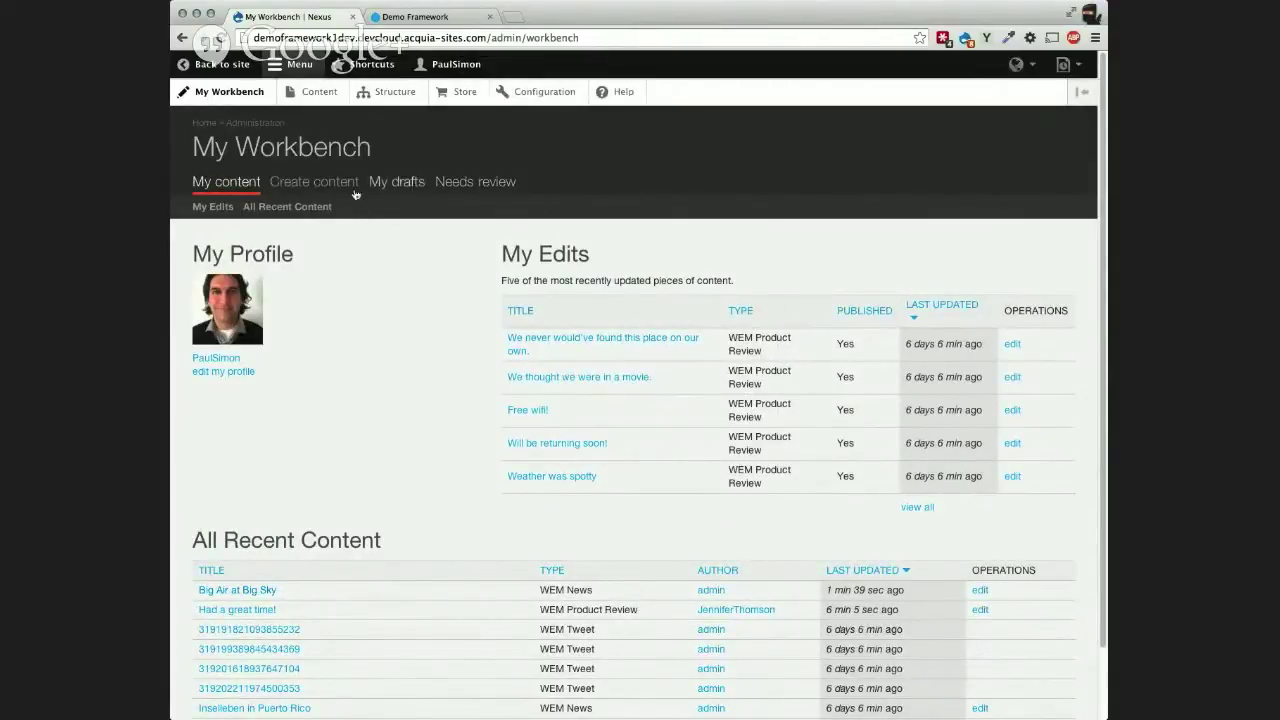
# Step: Switch My Workbench to Needs review, showing Big Air at Big Sky awaiting review
pyautogui.click(474, 184)
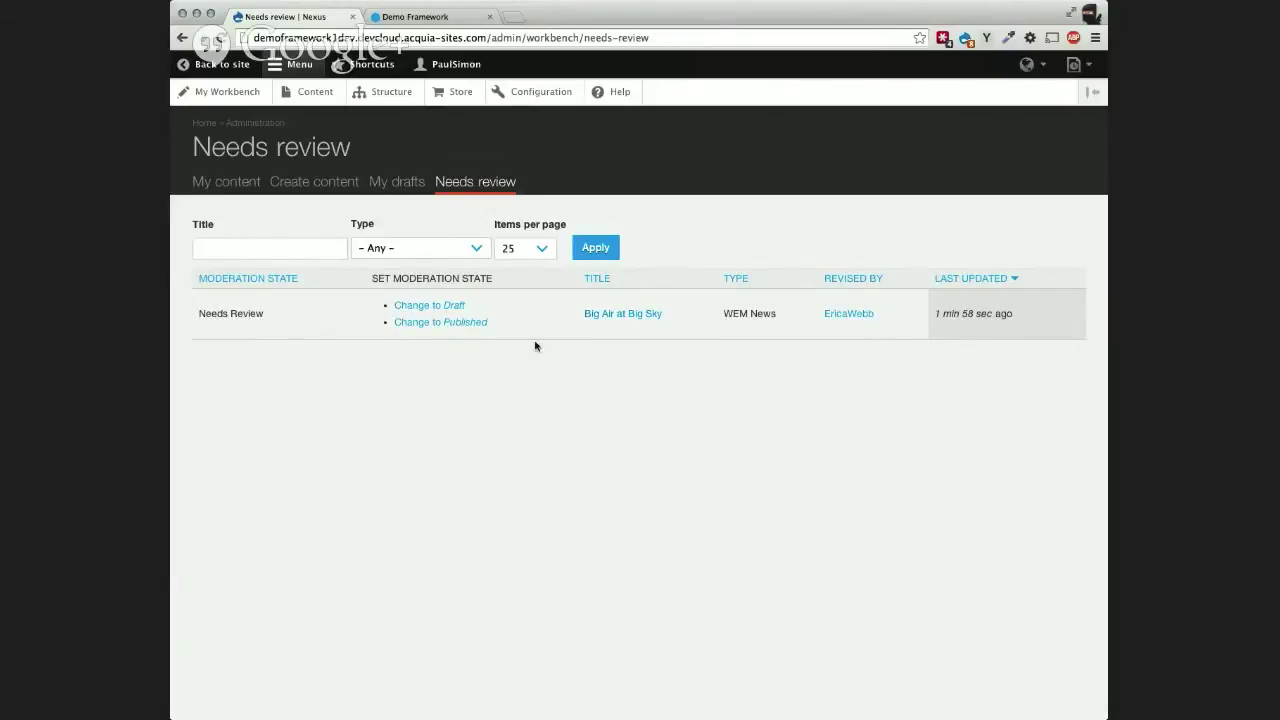
# Step: View Big Air at Big Sky's draft, go to Moderate, and enter the note 'Yep this looks good!'
pyautogui.click(621, 316)
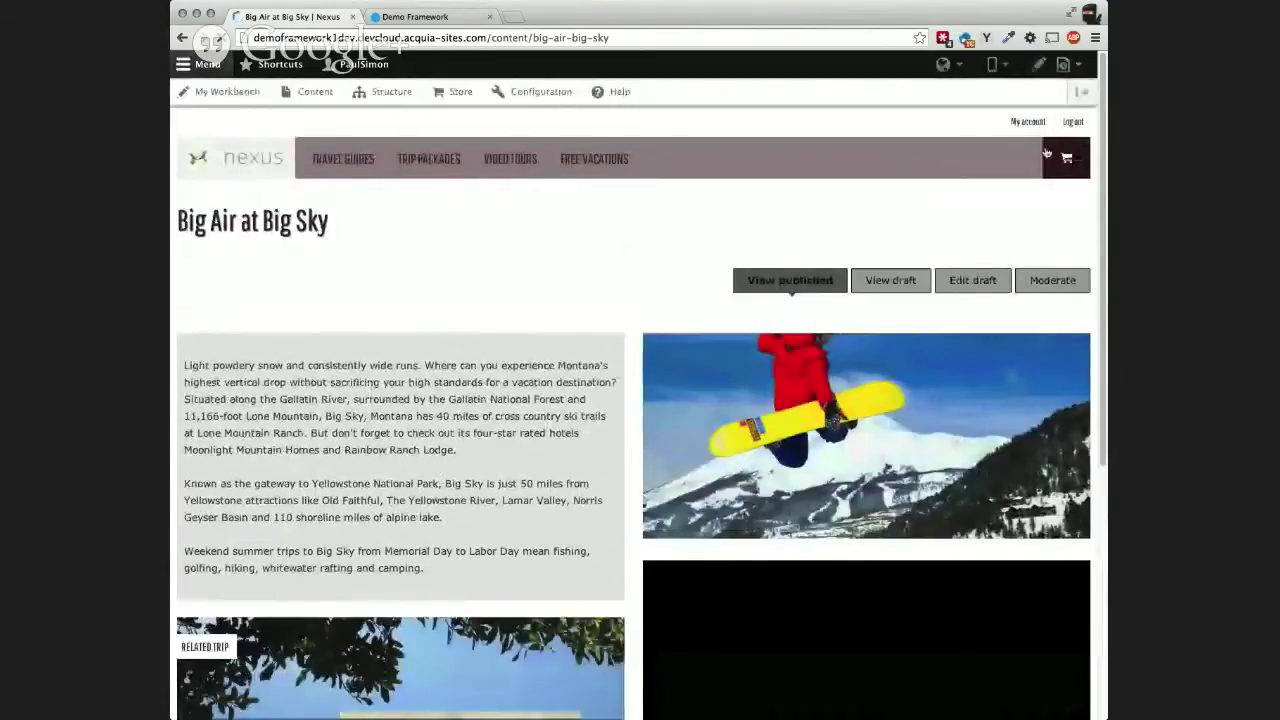
pyautogui.click(890, 280)
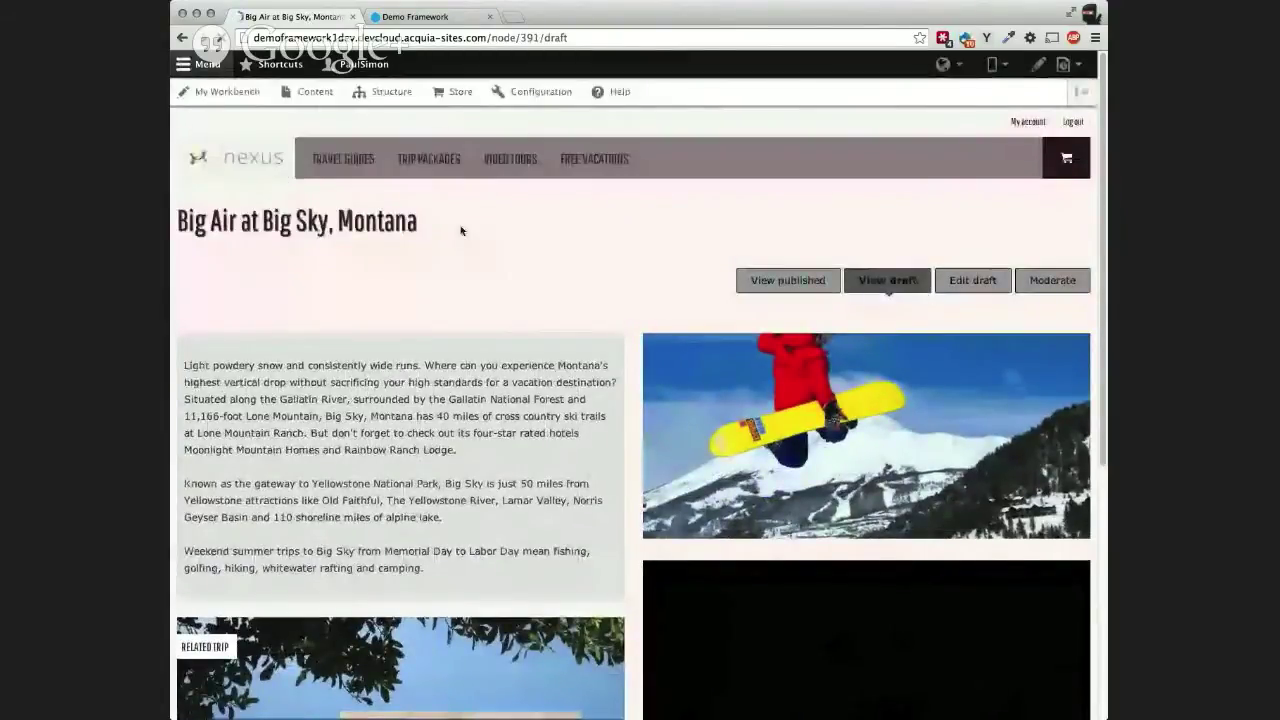
pyautogui.click(1056, 282)
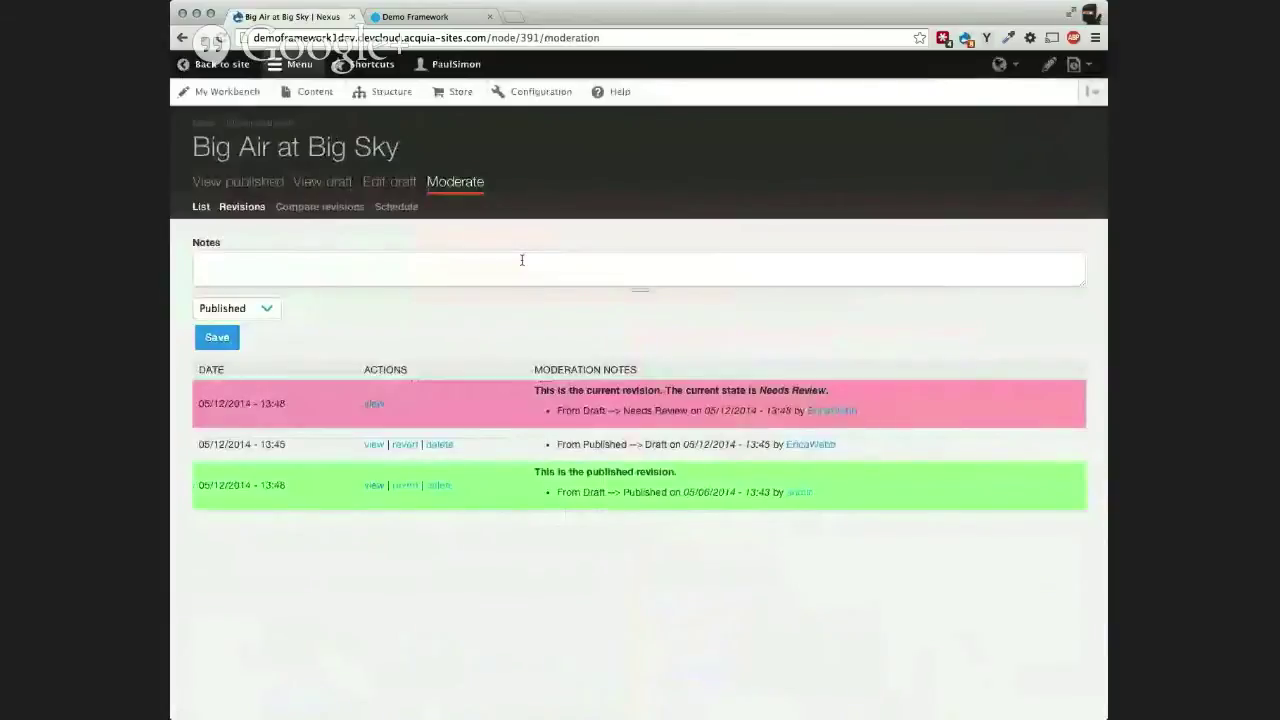
pyautogui.click(522, 260)
pyautogui.write('Yep this looks good!')
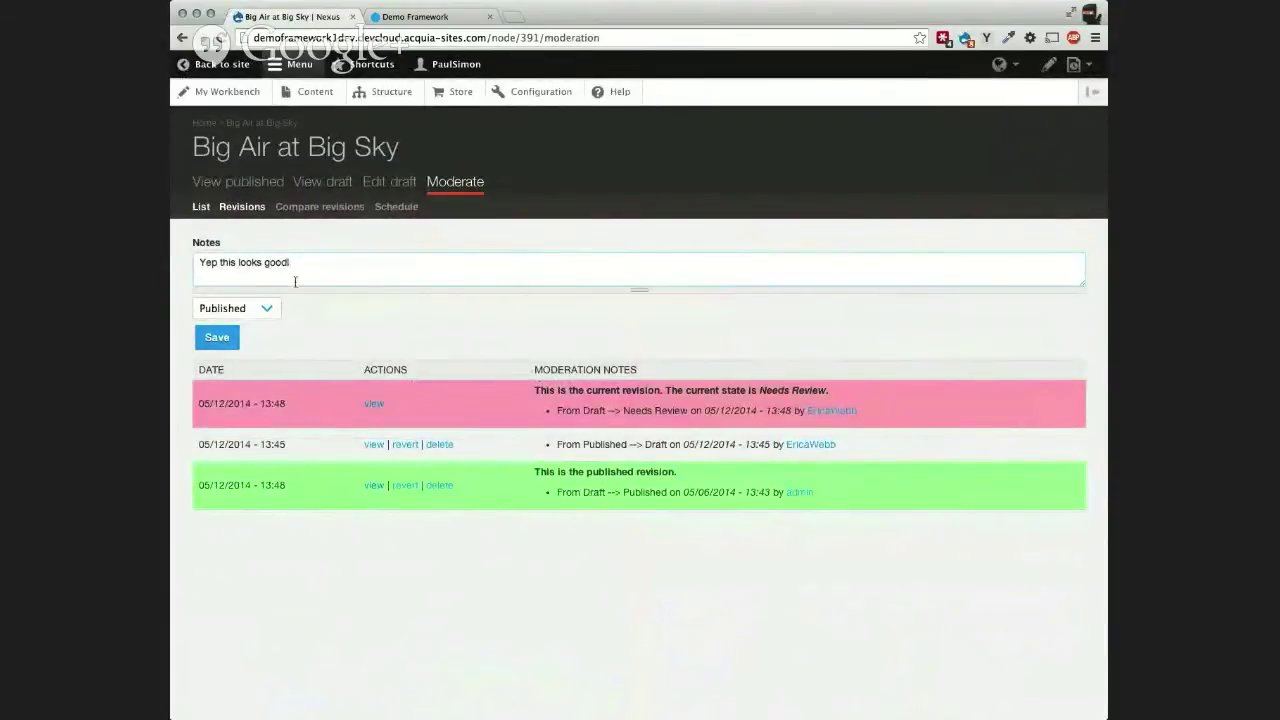
# Step: Keep the target state on Published and save the Big Air at Big Sky revision
pyautogui.click(268, 310)
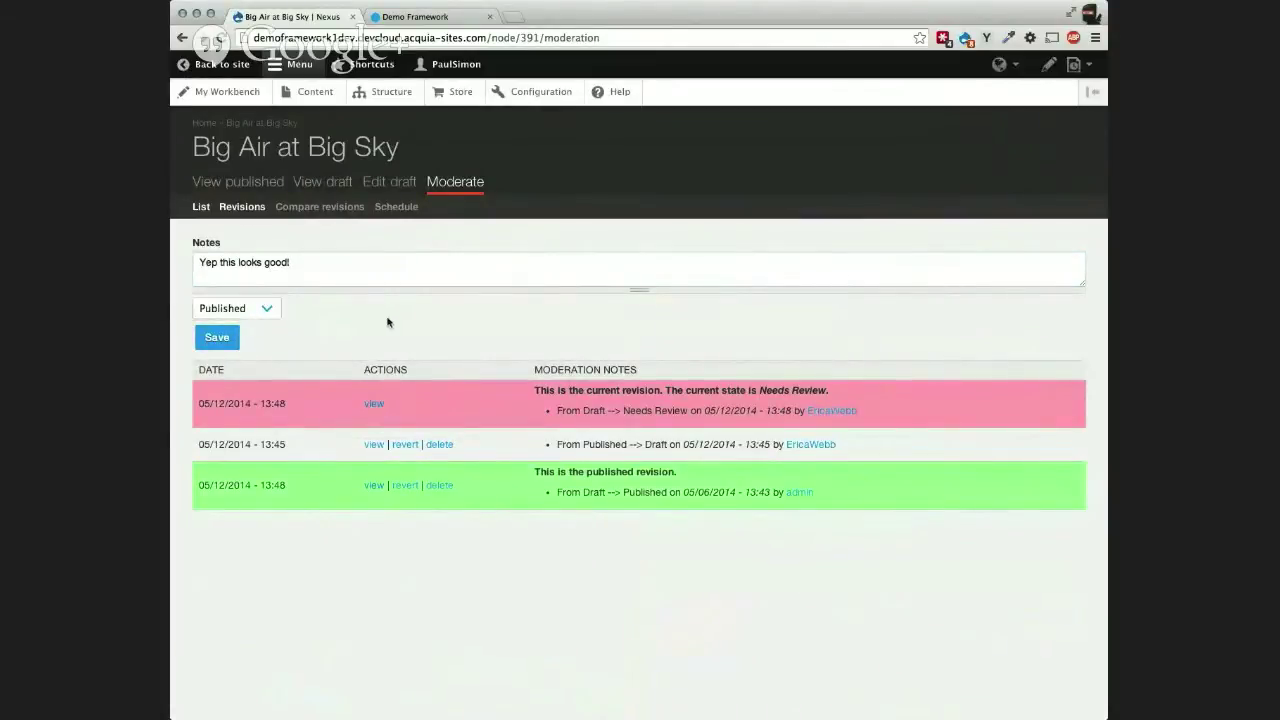
pyautogui.click(228, 340)
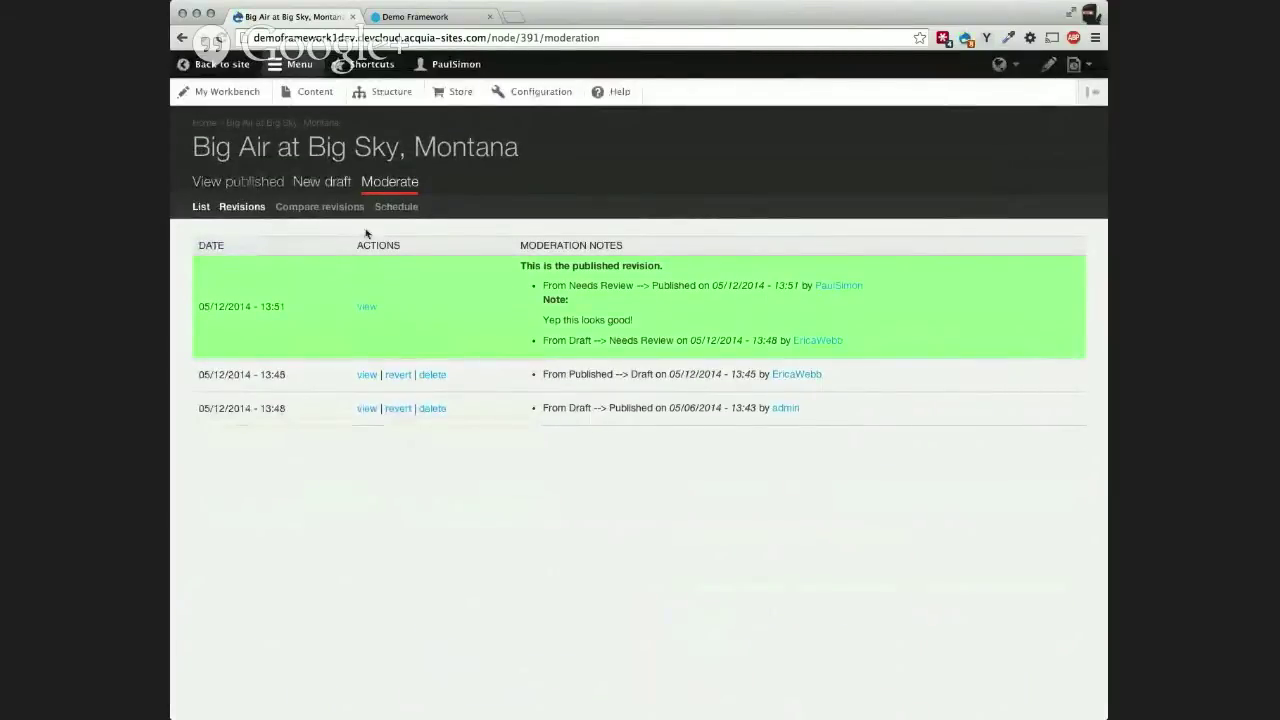
# Step: View the live Big Air at Big Sky article, then return to the Nexus home page
pyautogui.click(240, 185)
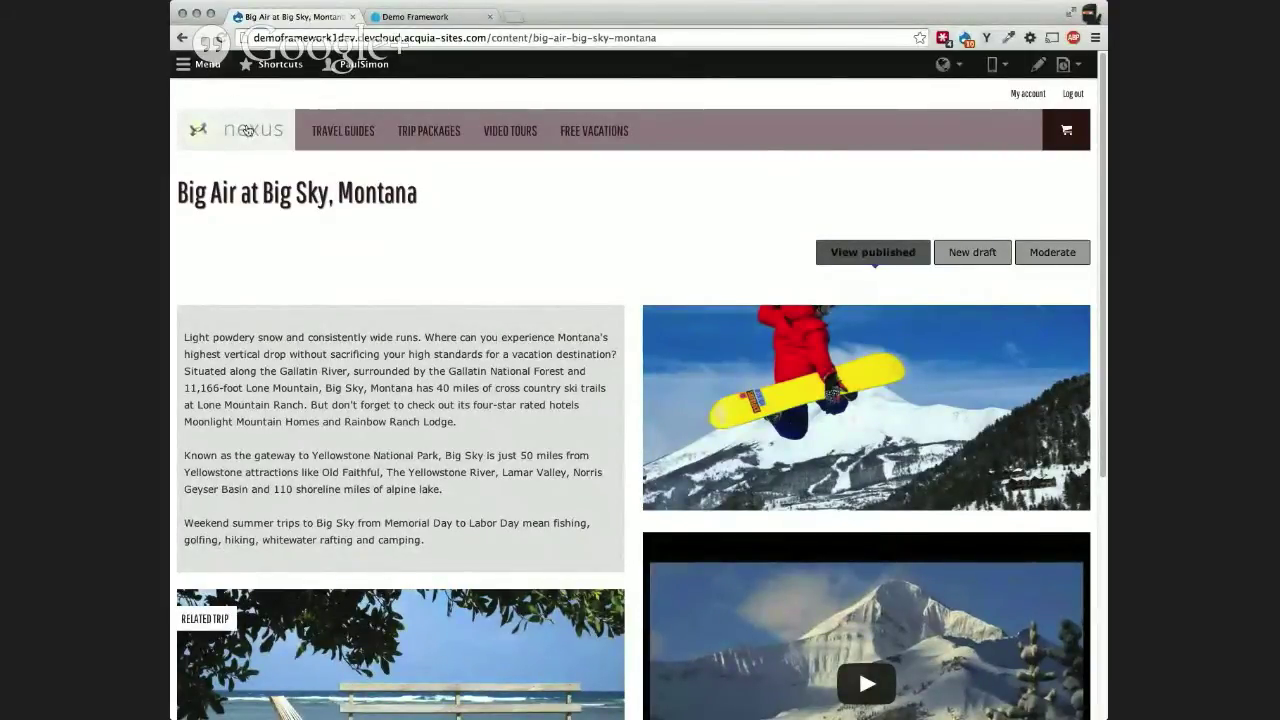
pyautogui.click(319, 78)
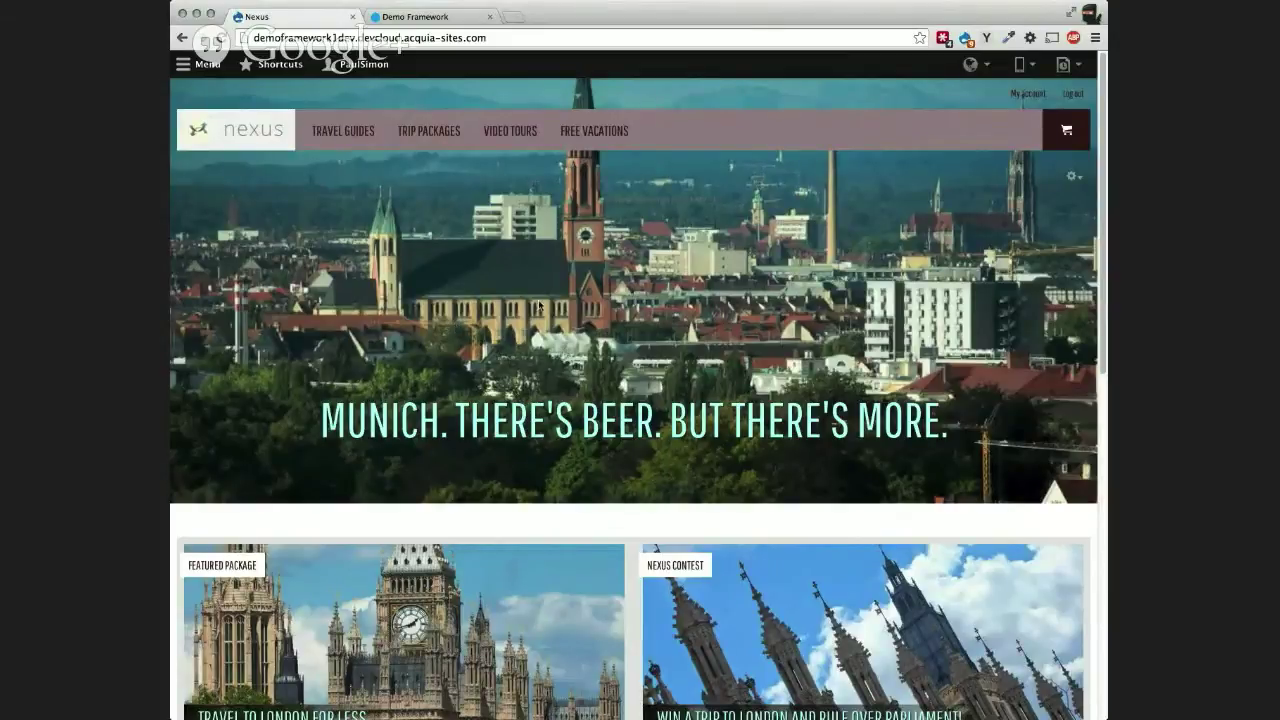
# Step: Go to Structure > Collections in the admin toolbar to list the Munich Calling collection
pyautogui.click(210, 64)
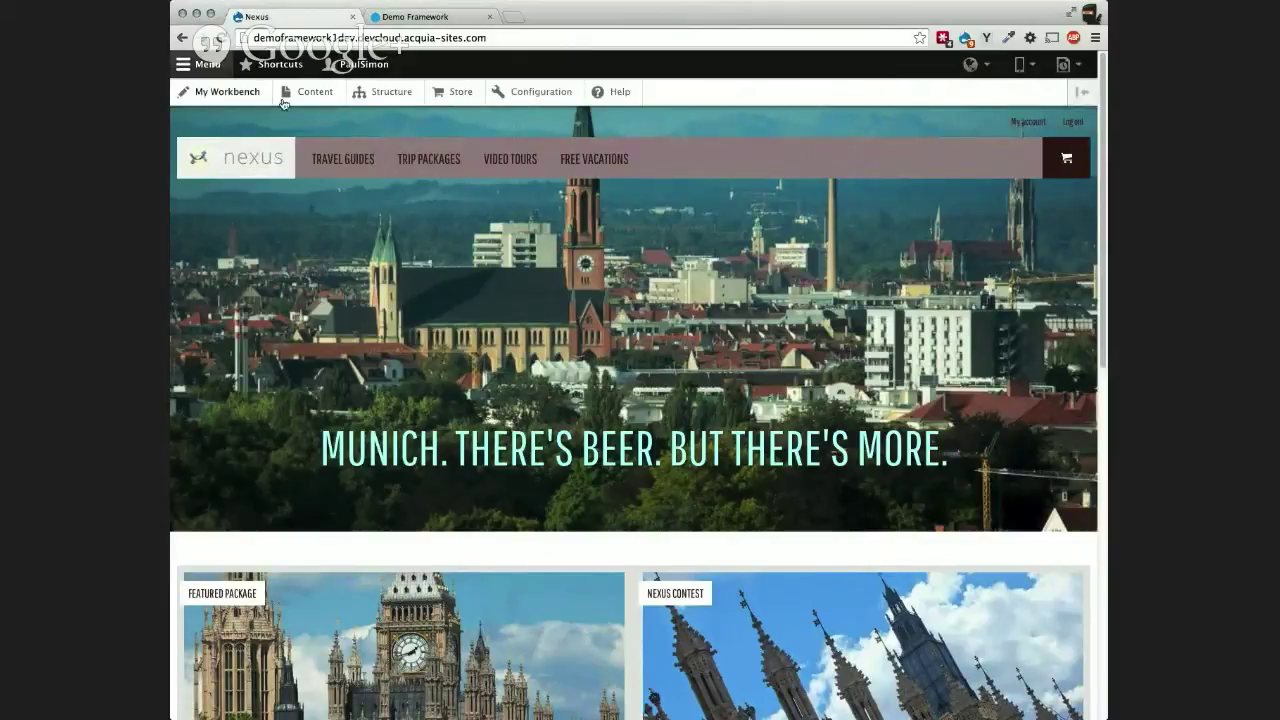
pyautogui.click(383, 93)
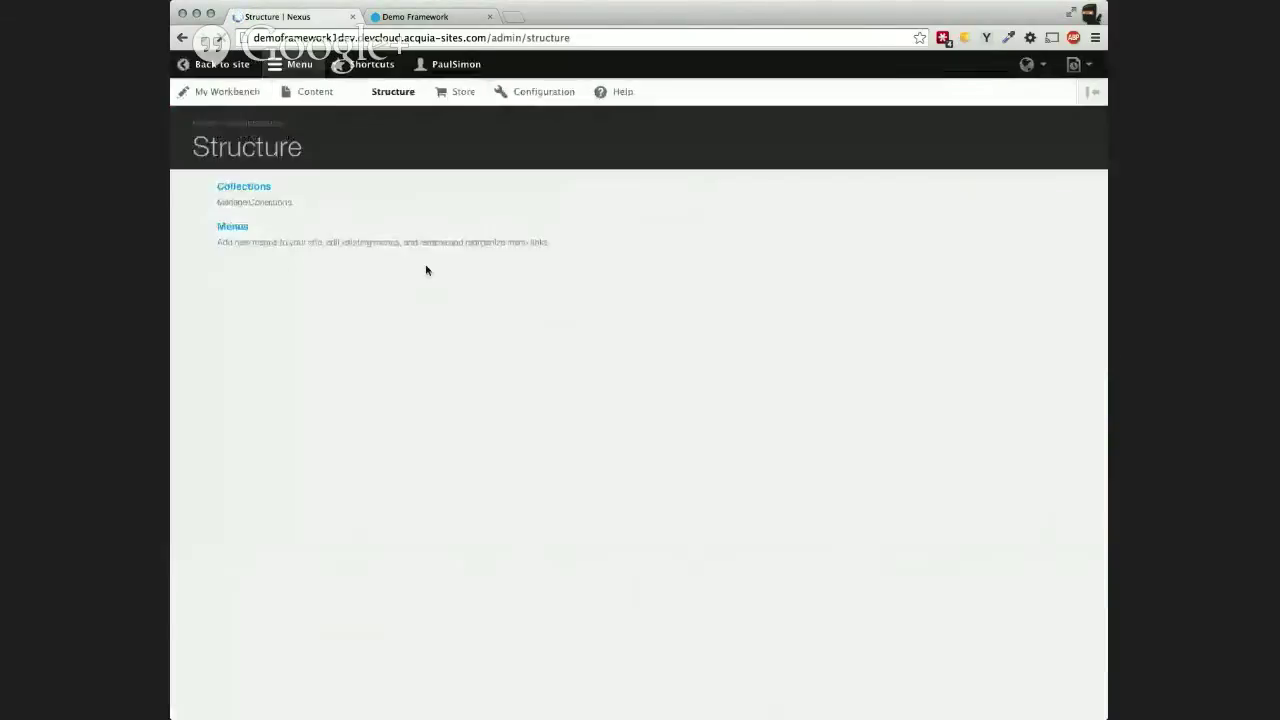
pyautogui.click(260, 190)
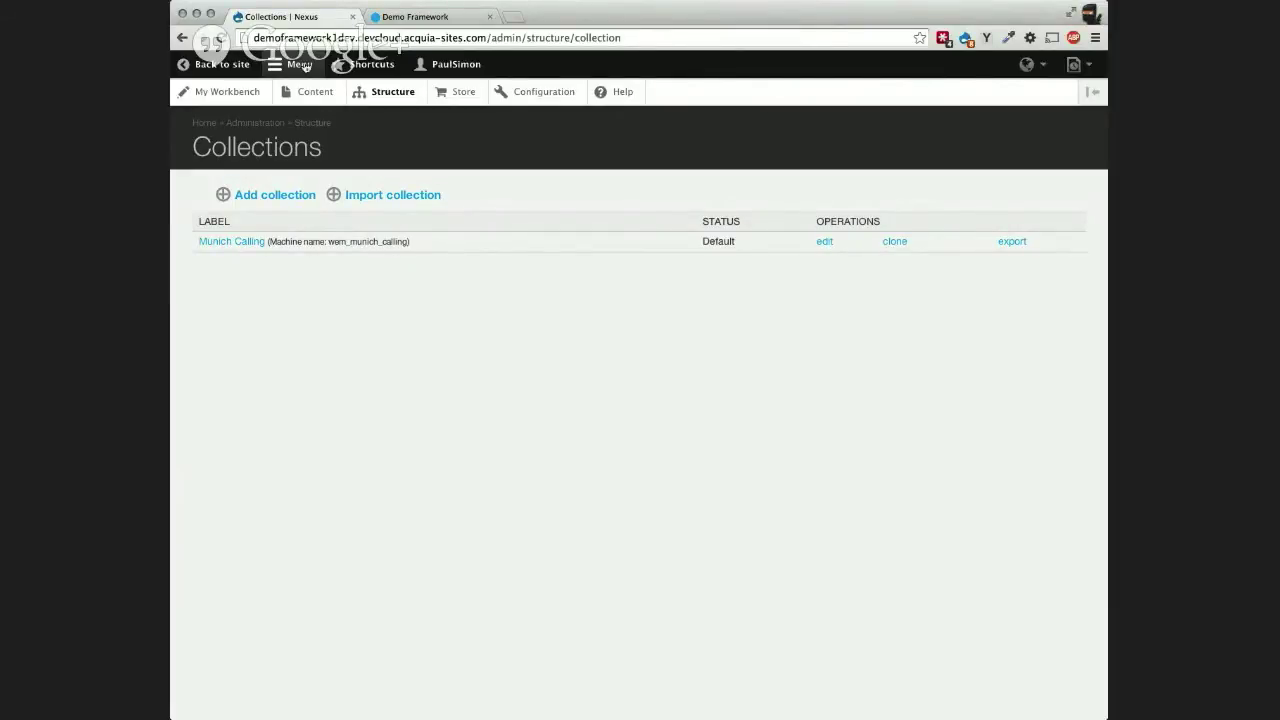
# Step: Collapse the admin tray and go back to the home page for the Munich article
pyautogui.click(303, 65)
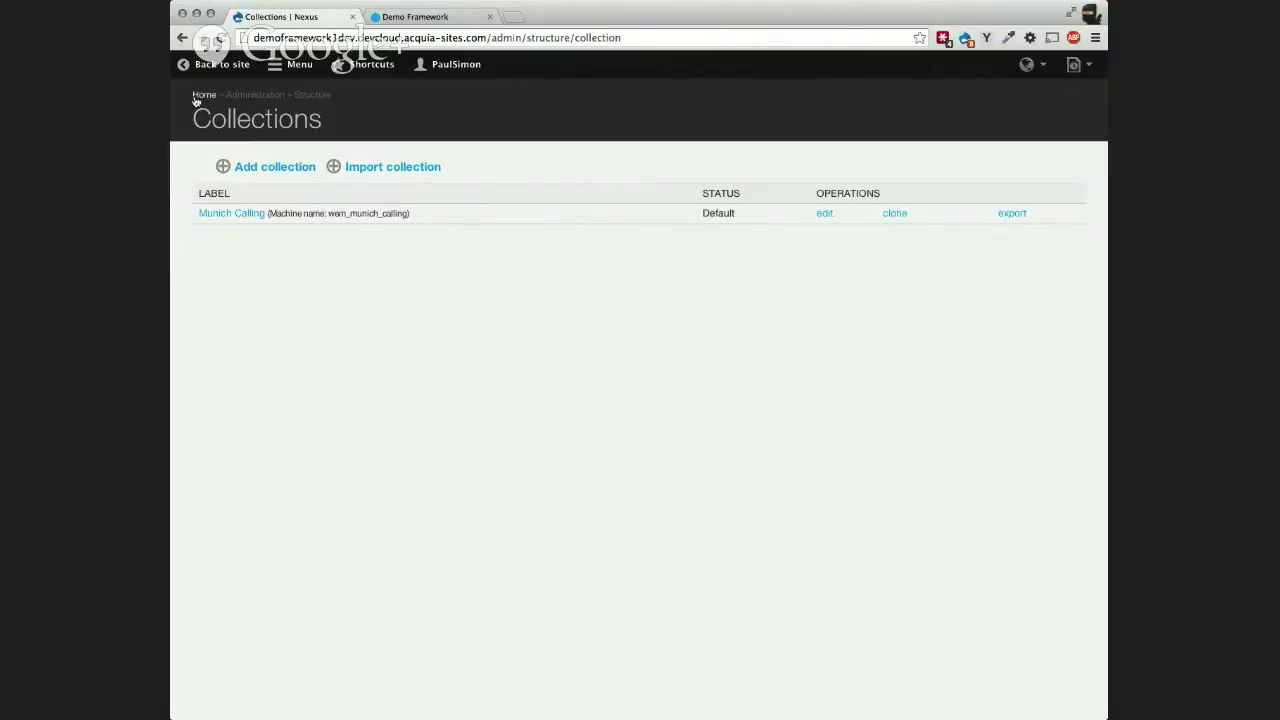
pyautogui.click(218, 70)
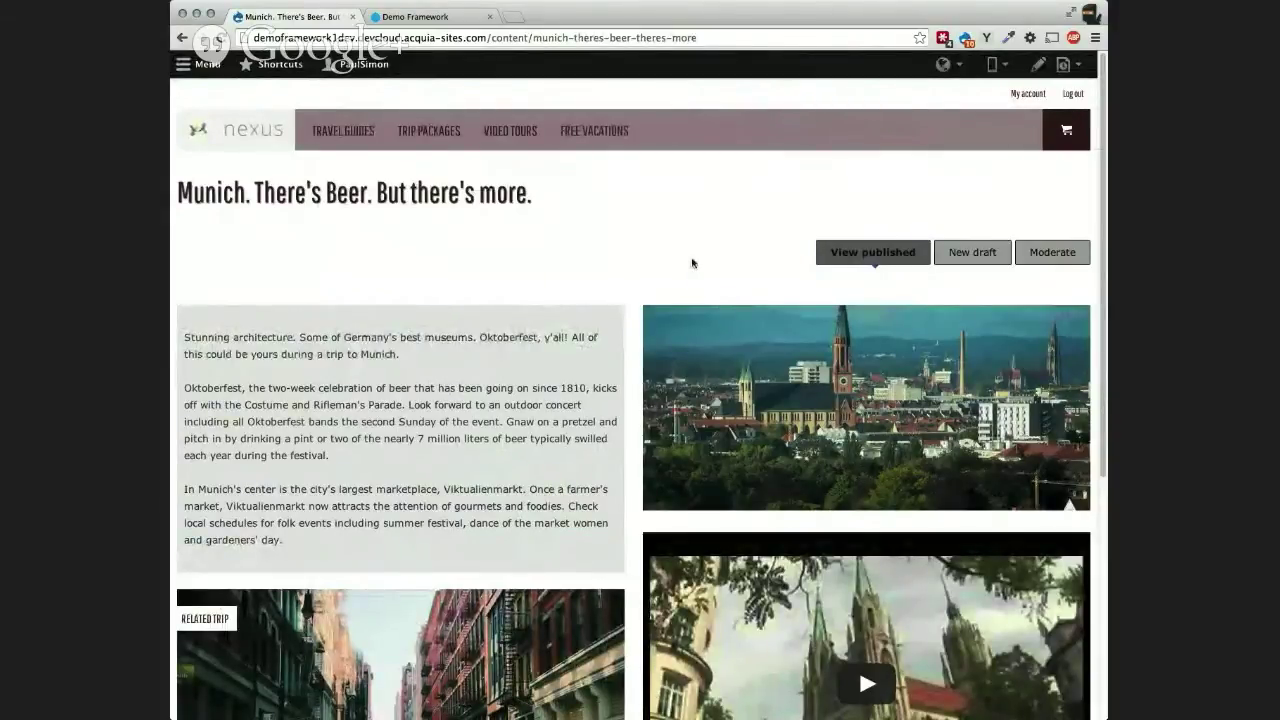
# Step: Start a new draft of the Munich article and remove its current image
pyautogui.click(983, 257)
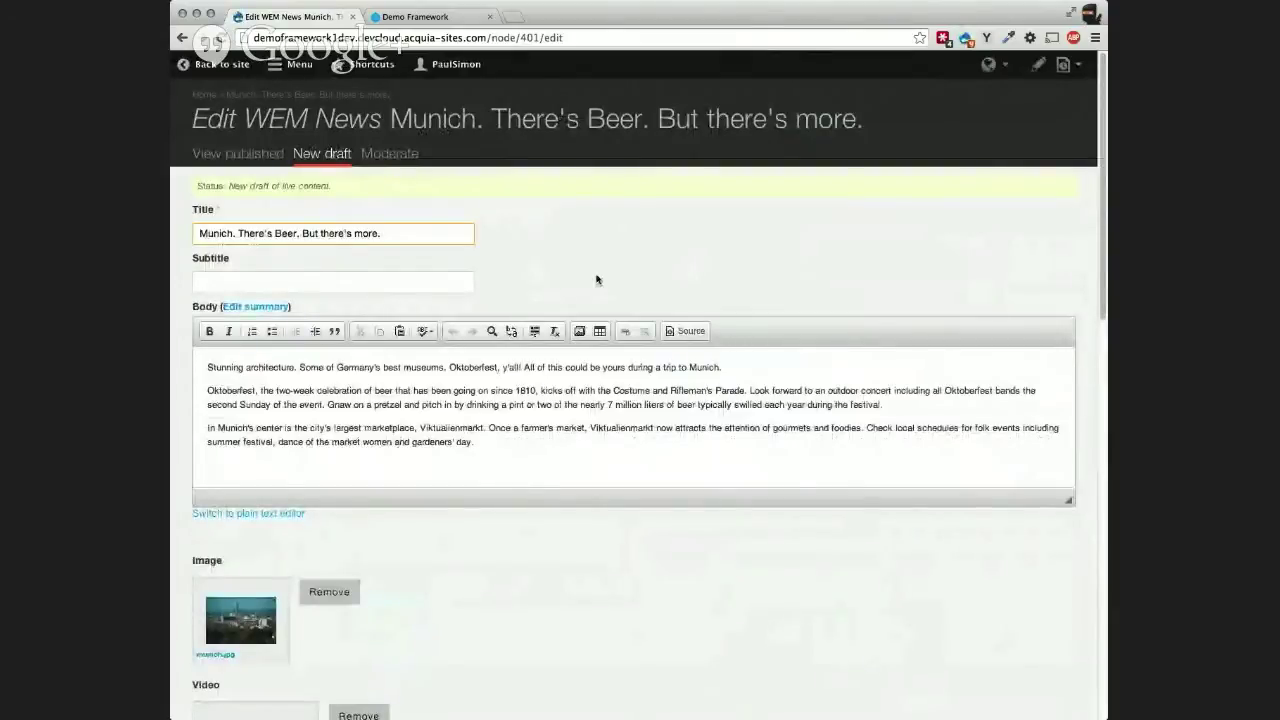
pyautogui.scroll(-4, 330, 405)
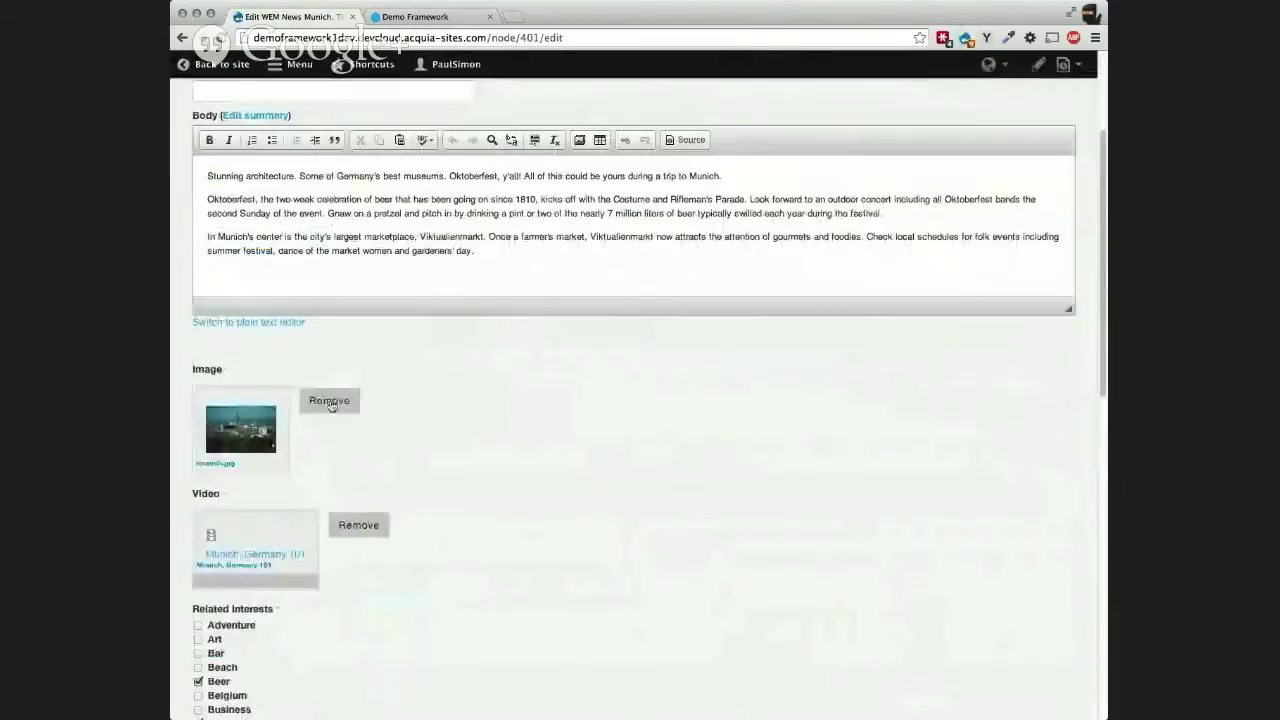
pyautogui.click(330, 402)
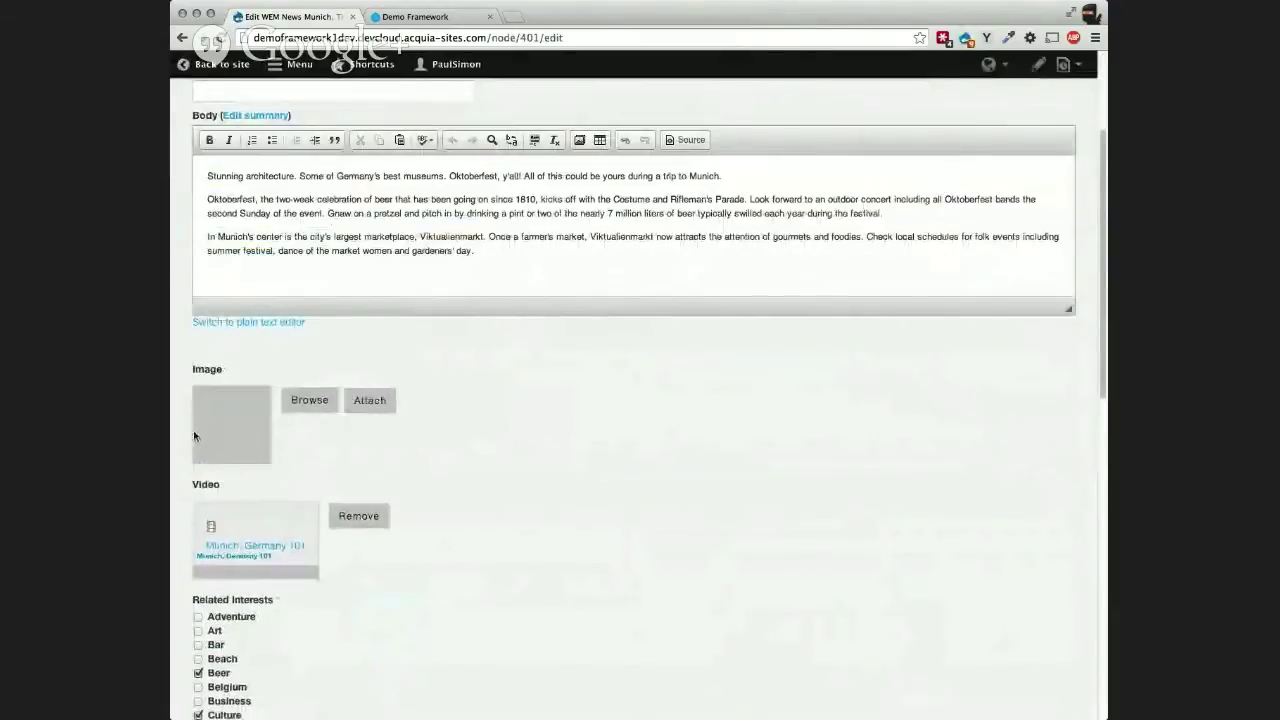
# Step: Pick chicago.jpg from the media library Library tab as the replacement image
pyautogui.click(310, 402)
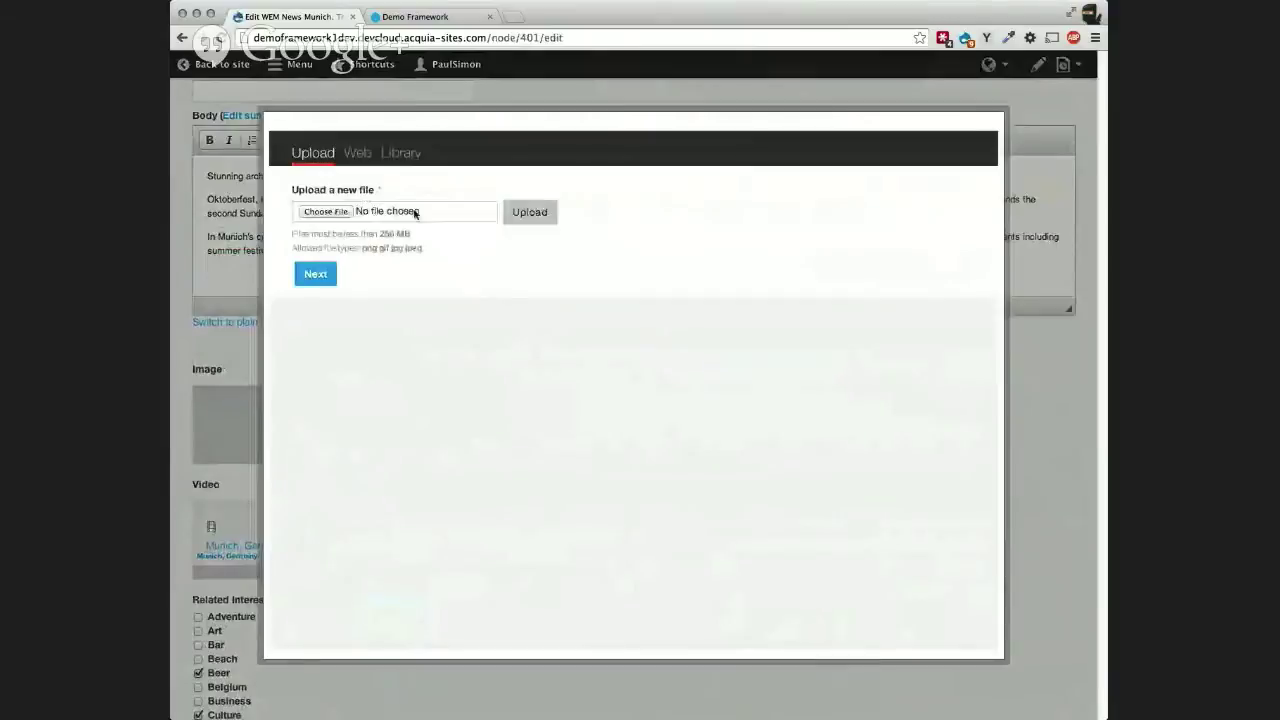
pyautogui.click(401, 154)
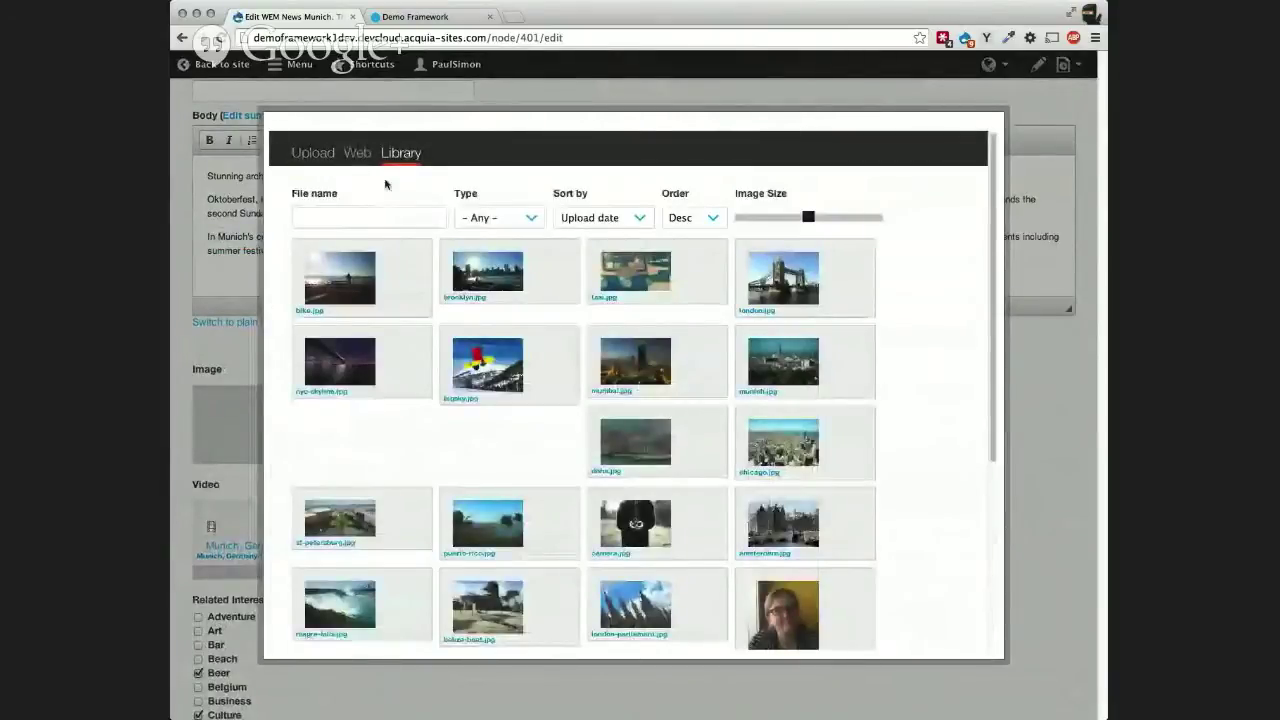
pyautogui.click(312, 153)
pyautogui.click(401, 153)
pyautogui.click(472, 341)
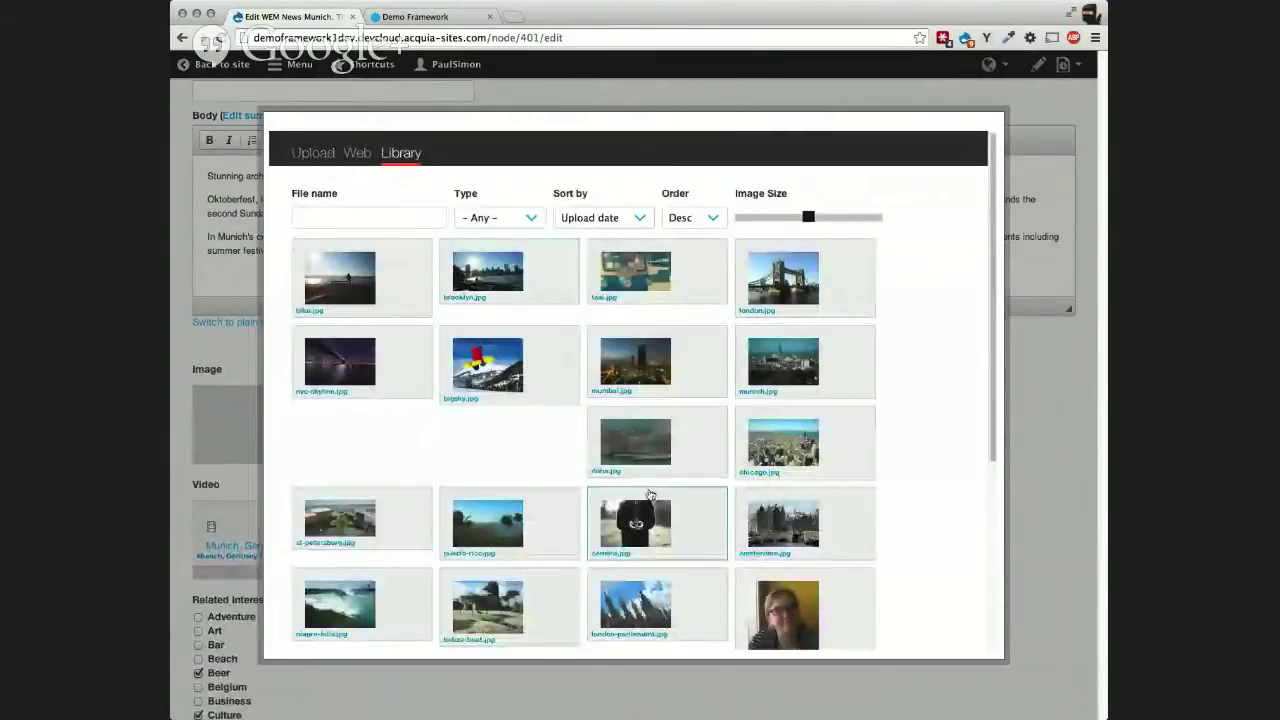
pyautogui.click(790, 458)
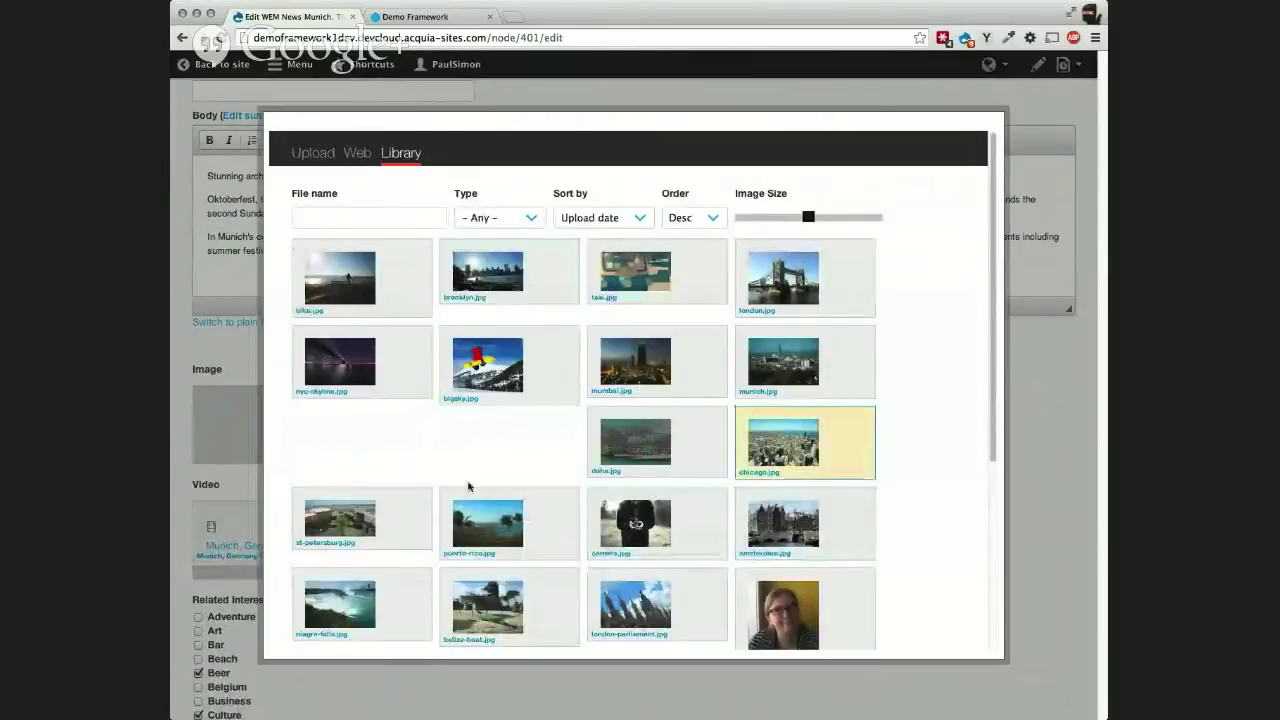
pyautogui.scroll(-2, 425, 463)
pyautogui.scroll(-3, 424, 463)
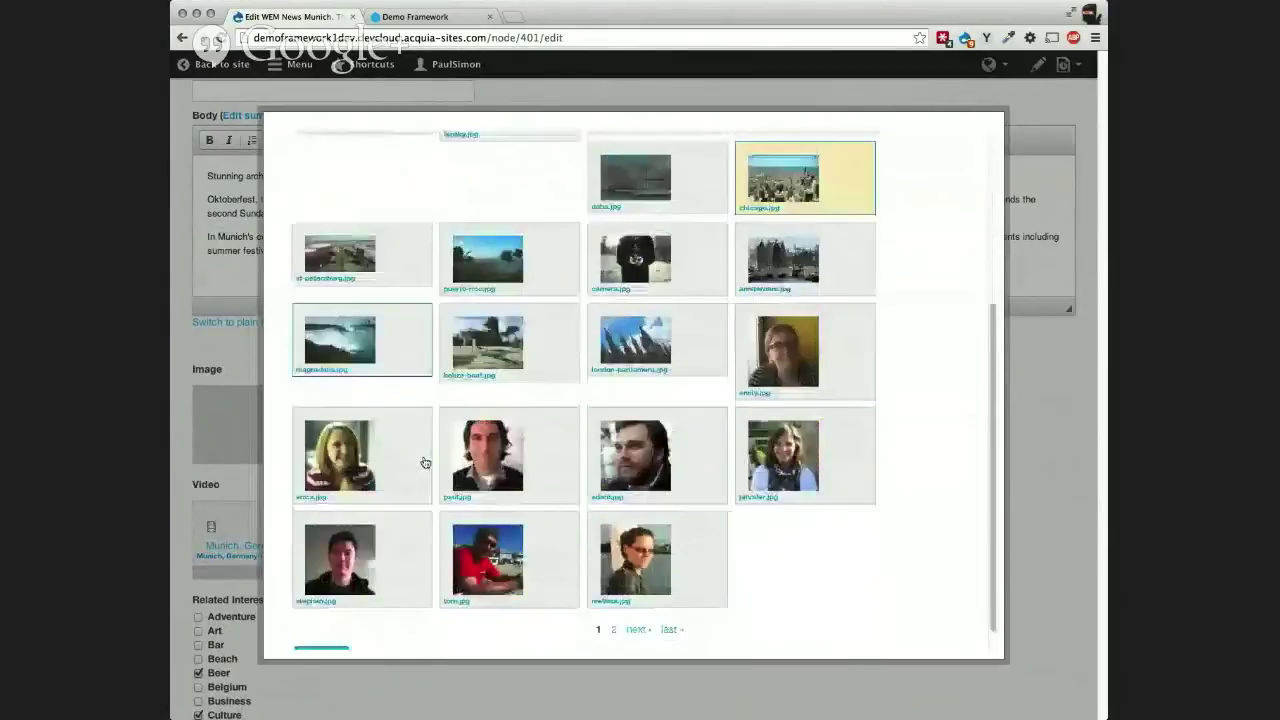
pyautogui.press('Return')
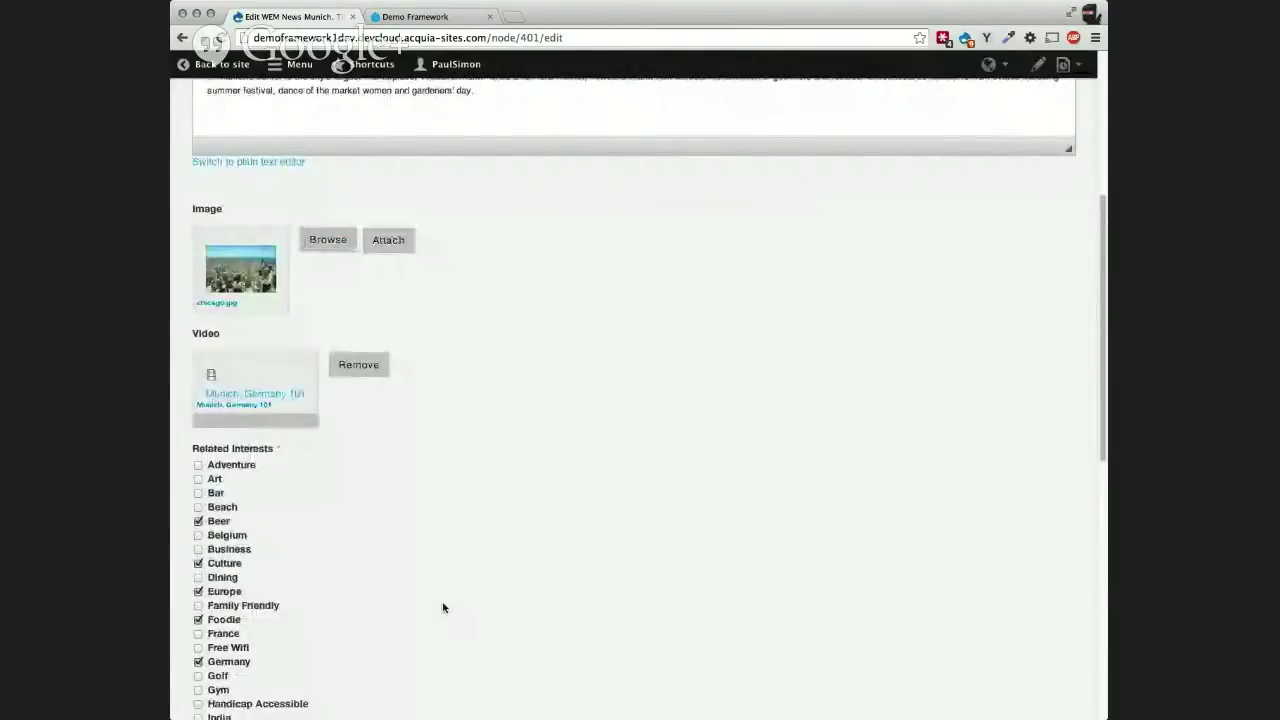
# Step: Set the draft's Site Preview Collection to Munich Calling
pyautogui.scroll(3, 445, 609)
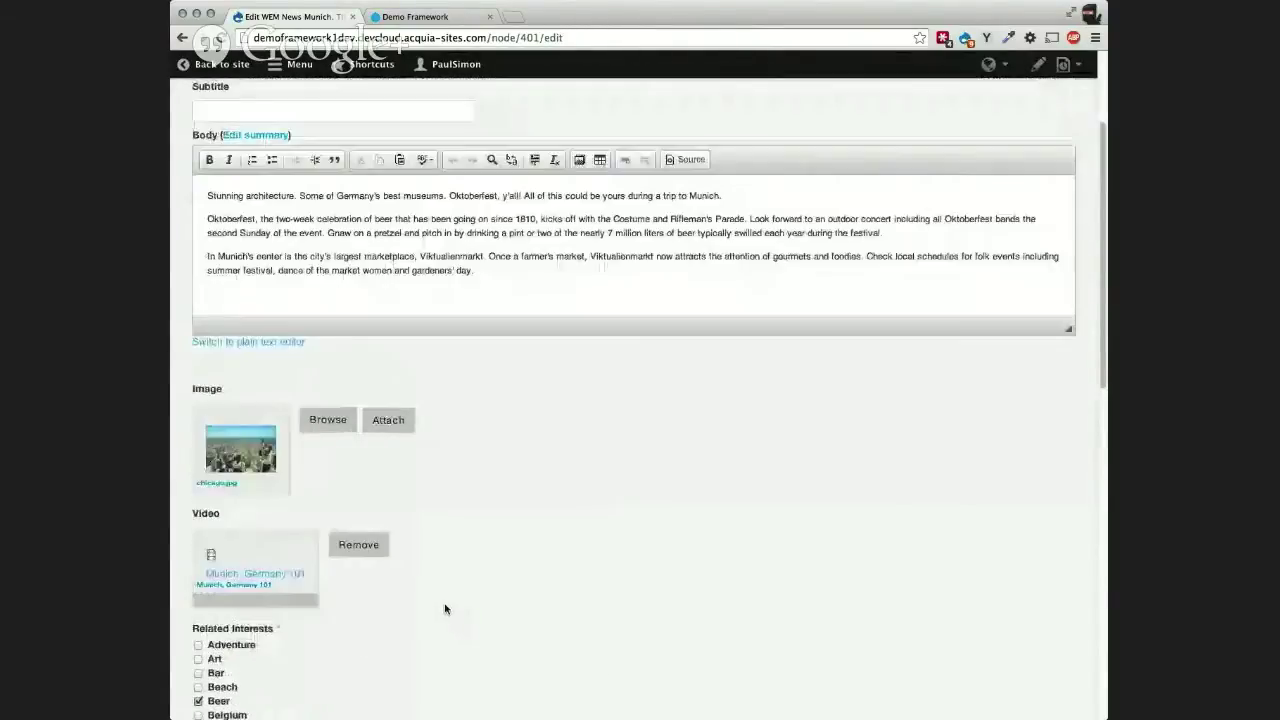
pyautogui.scroll(-15, 445, 609)
pyautogui.click(276, 432)
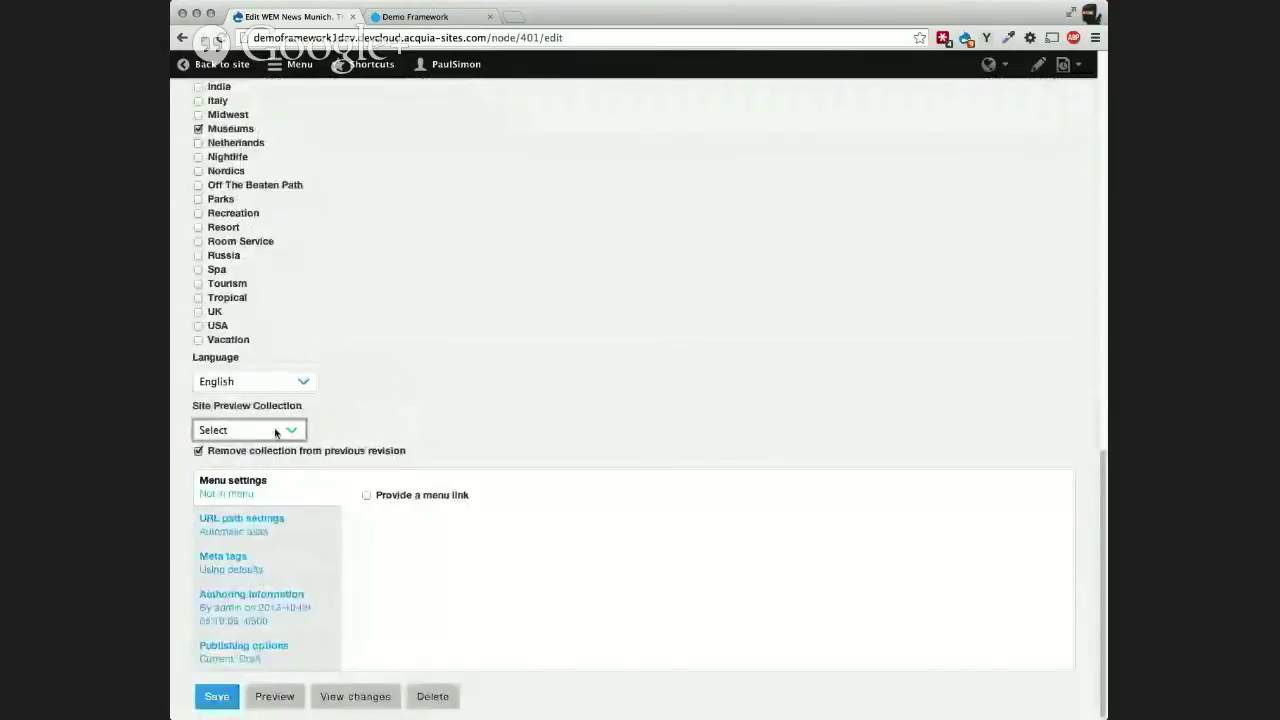
pyautogui.click(473, 364)
pyautogui.hotkey('shift', 'Tab')
# Step: Expand the draft's Publishing options to review its moderation settings
pyautogui.scroll(5, 472, 451)
pyautogui.scroll(1, 472, 451)
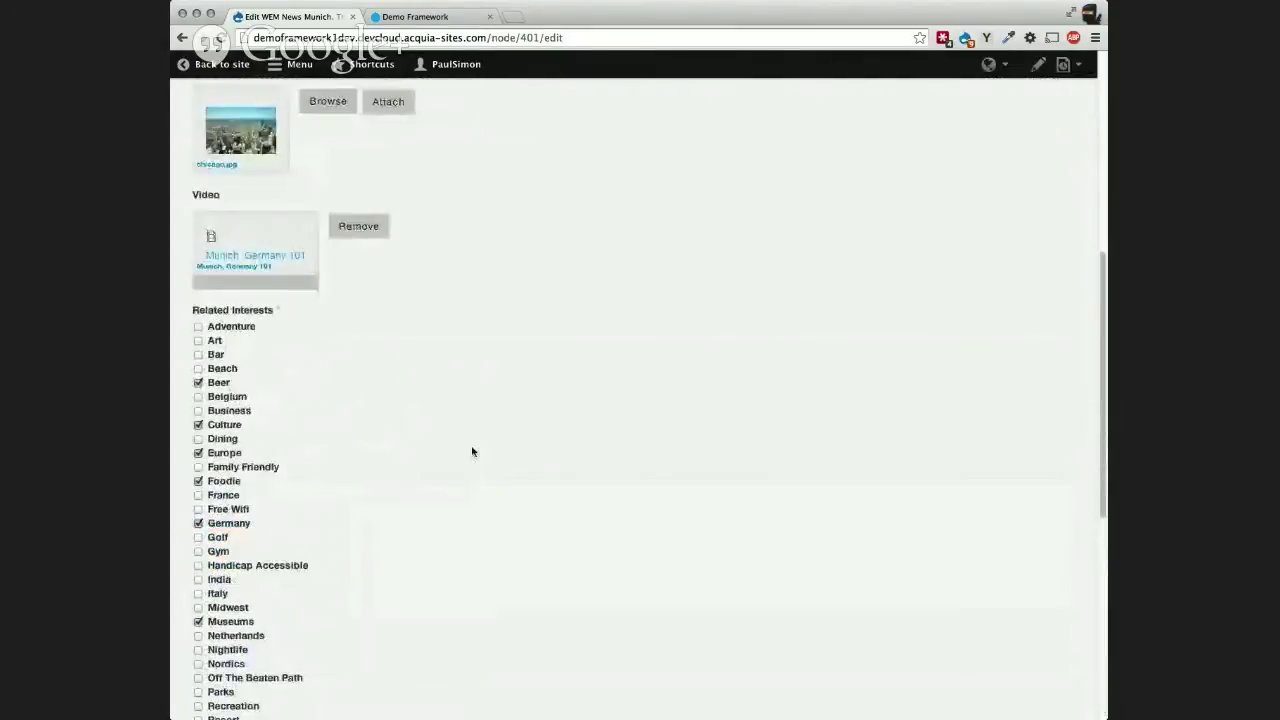
pyautogui.scroll(-4, 471, 446)
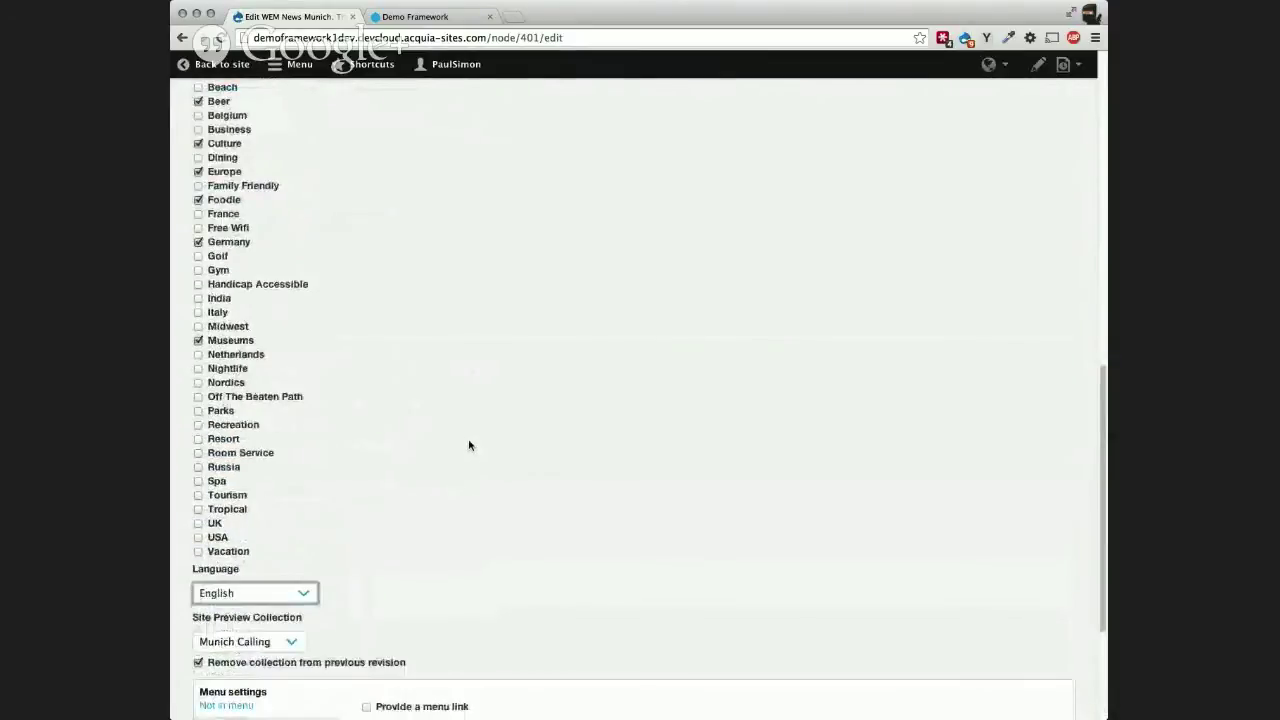
pyautogui.scroll(-3, 470, 446)
pyautogui.scroll(-1, 469, 445)
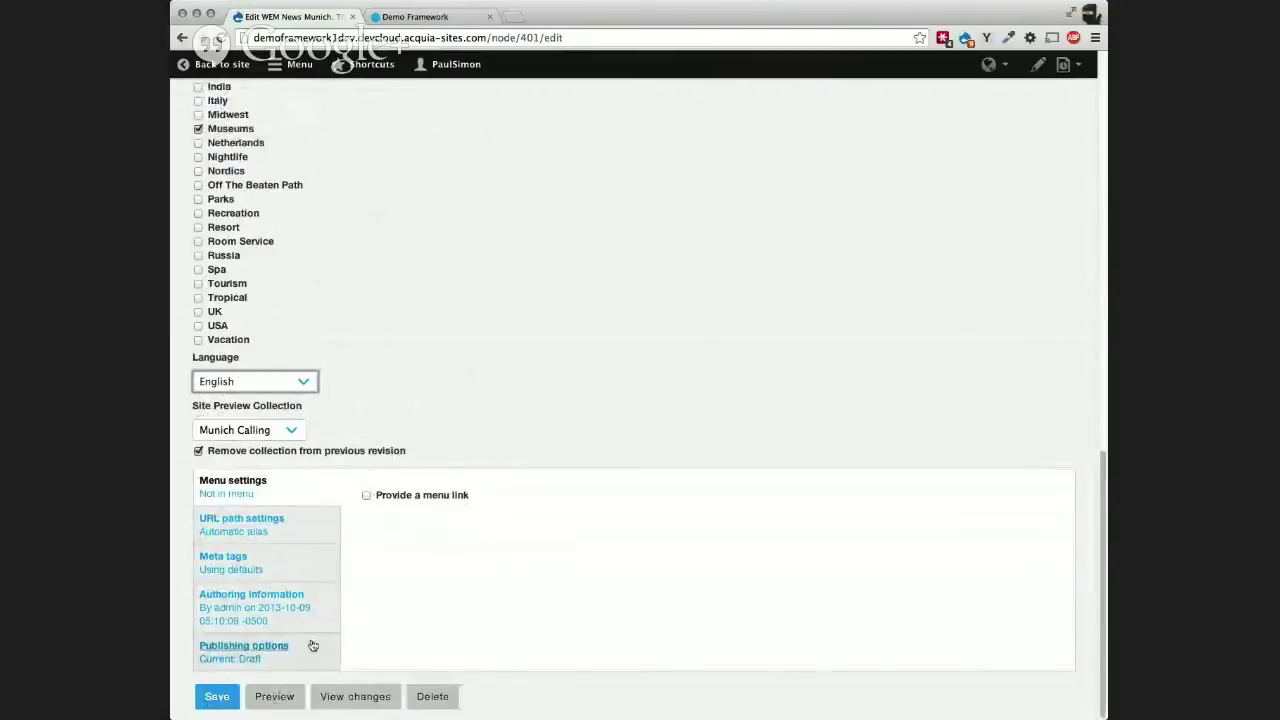
pyautogui.click(255, 660)
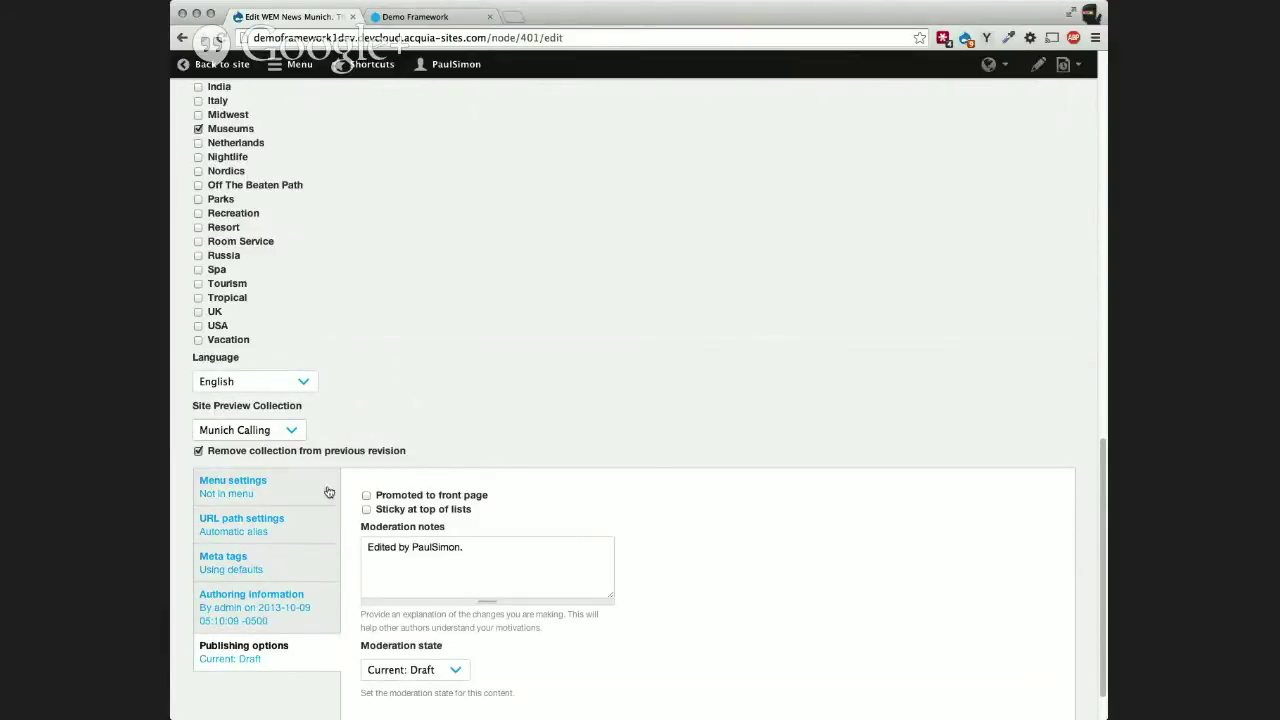
pyautogui.scroll(-2, 536, 540)
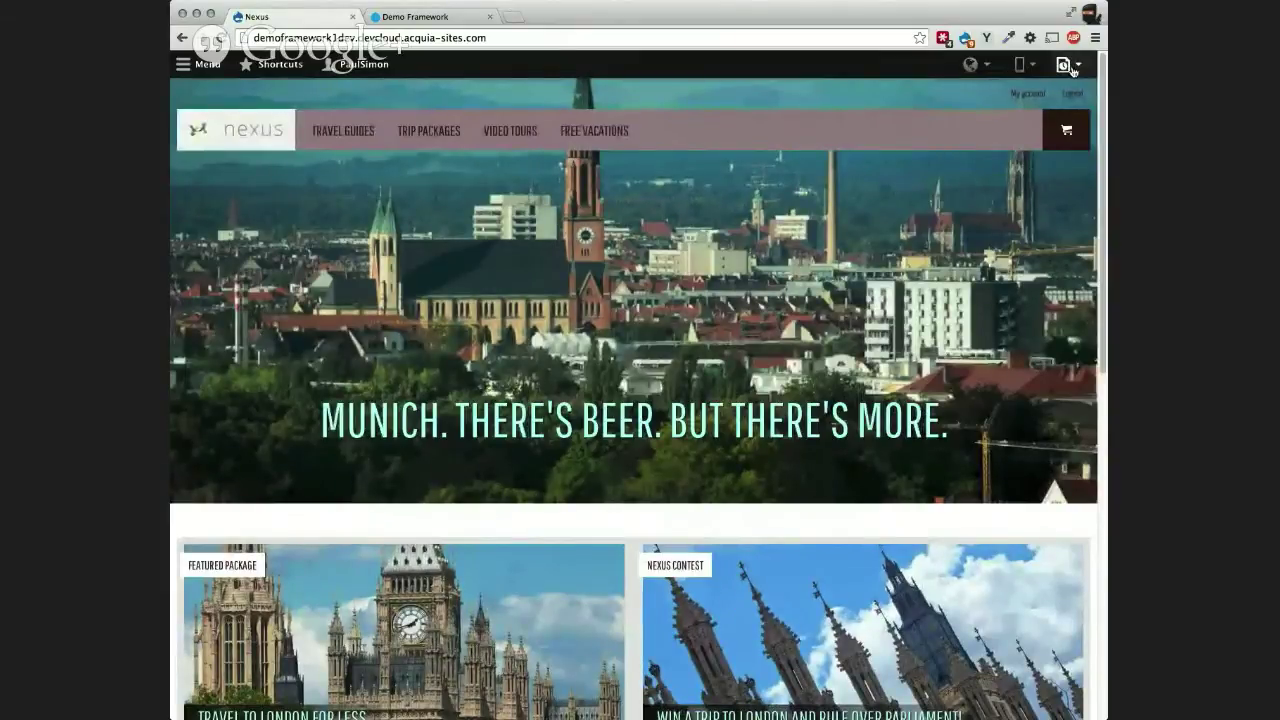
# Step: Enable site preview with condition Collection set to Munich Calling
pyautogui.click(1080, 66)
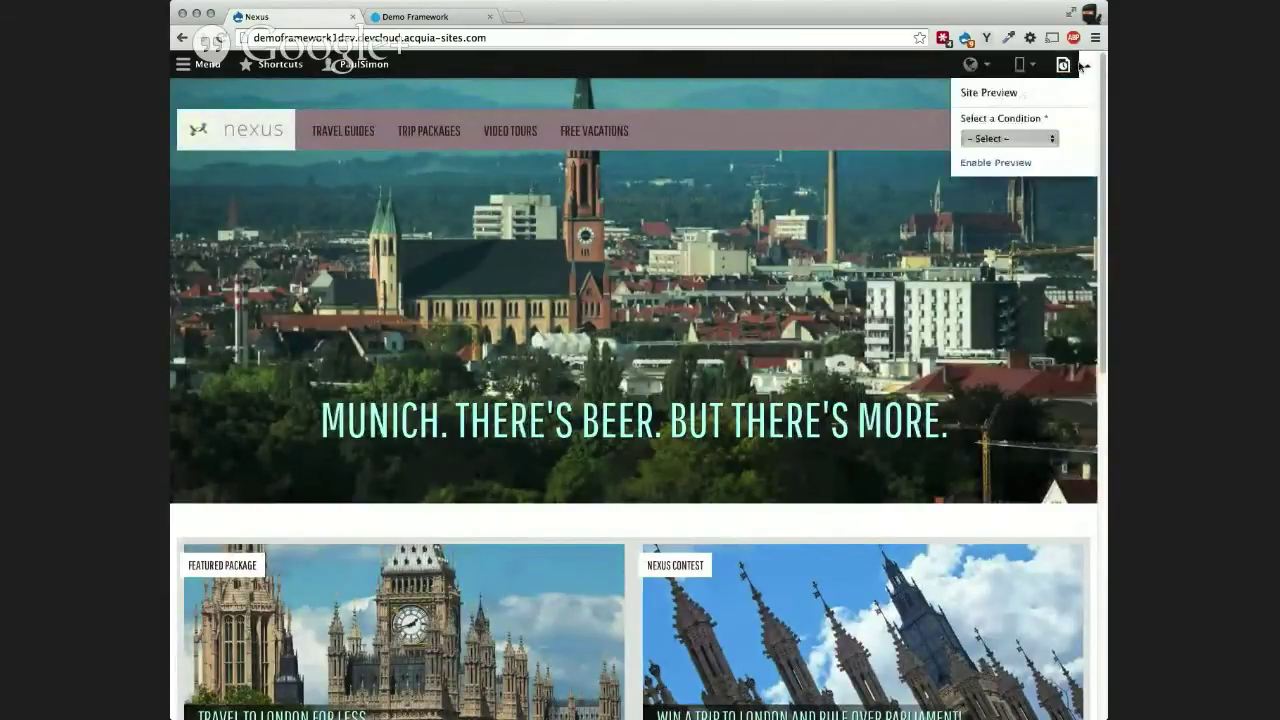
pyautogui.click(1077, 68)
pyautogui.click(1076, 70)
pyautogui.click(1040, 140)
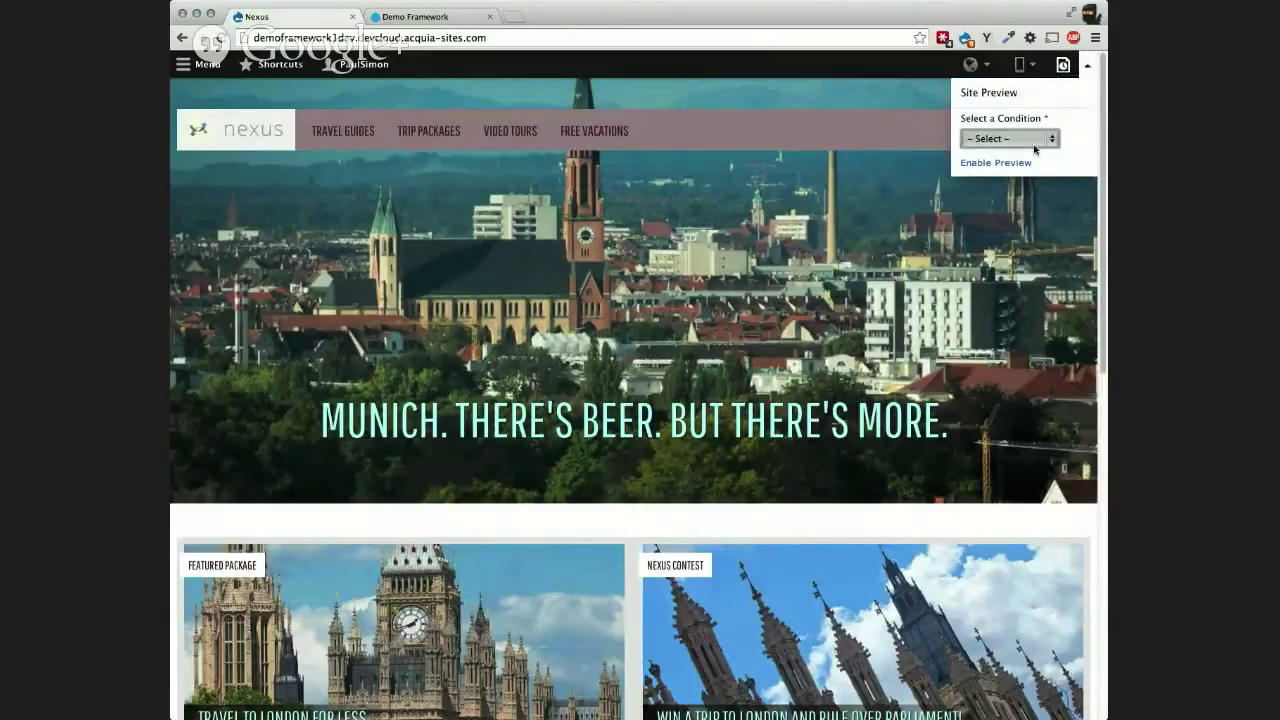
pyautogui.click(1068, 158)
pyautogui.click(1043, 189)
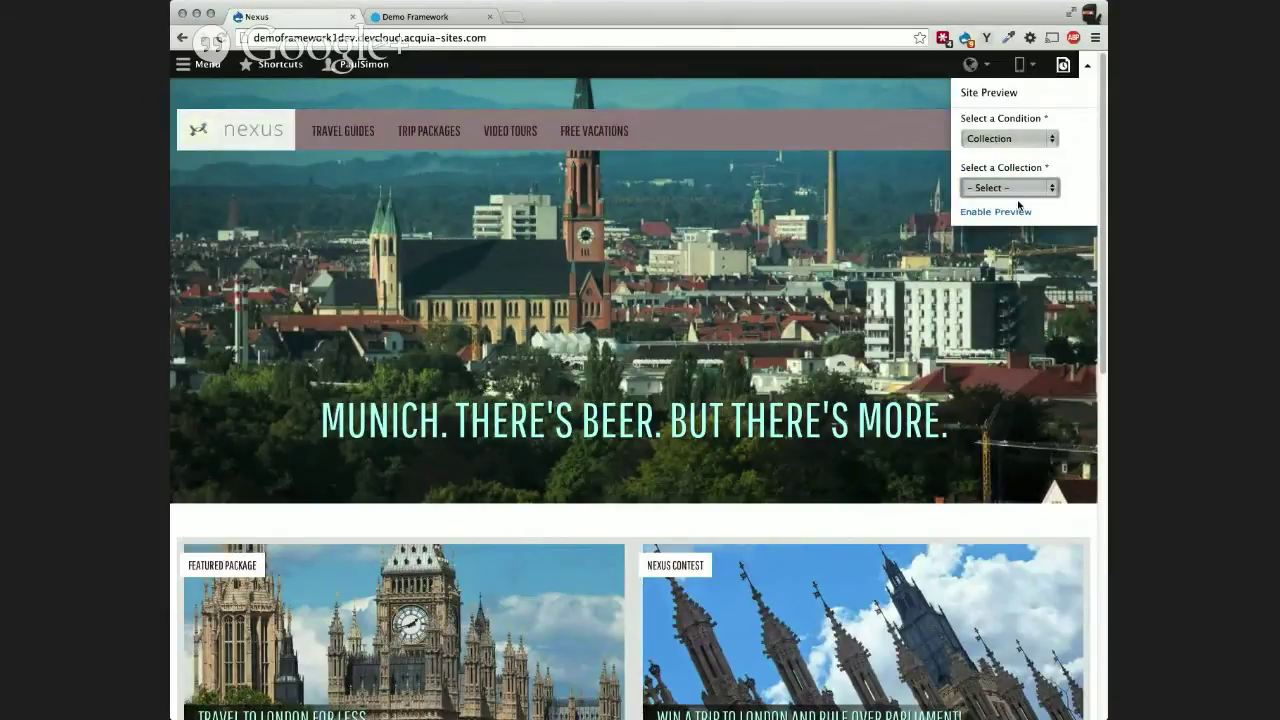
pyautogui.click(1058, 205)
pyautogui.click(1005, 214)
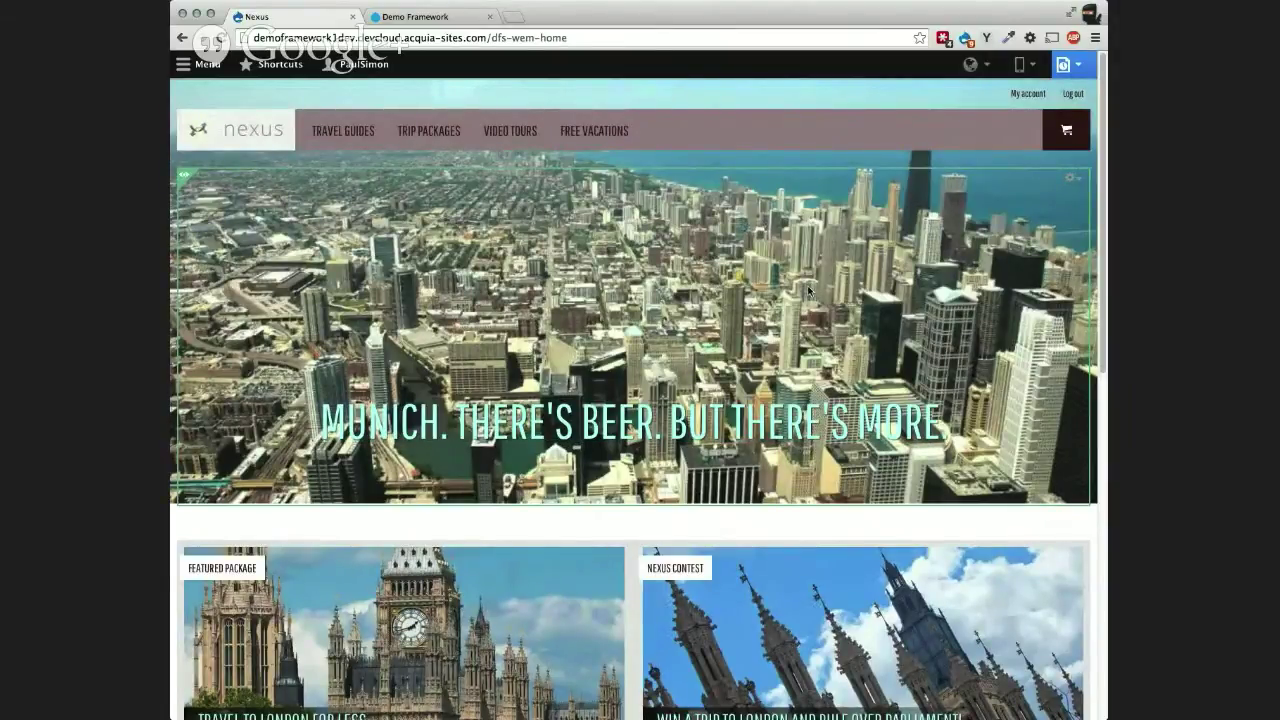
# Step: Undo a stray period in the headline and go to the Travel Guides page
pyautogui.write('.')
pyautogui.press('BackSpace')
pyautogui.click(345, 137)
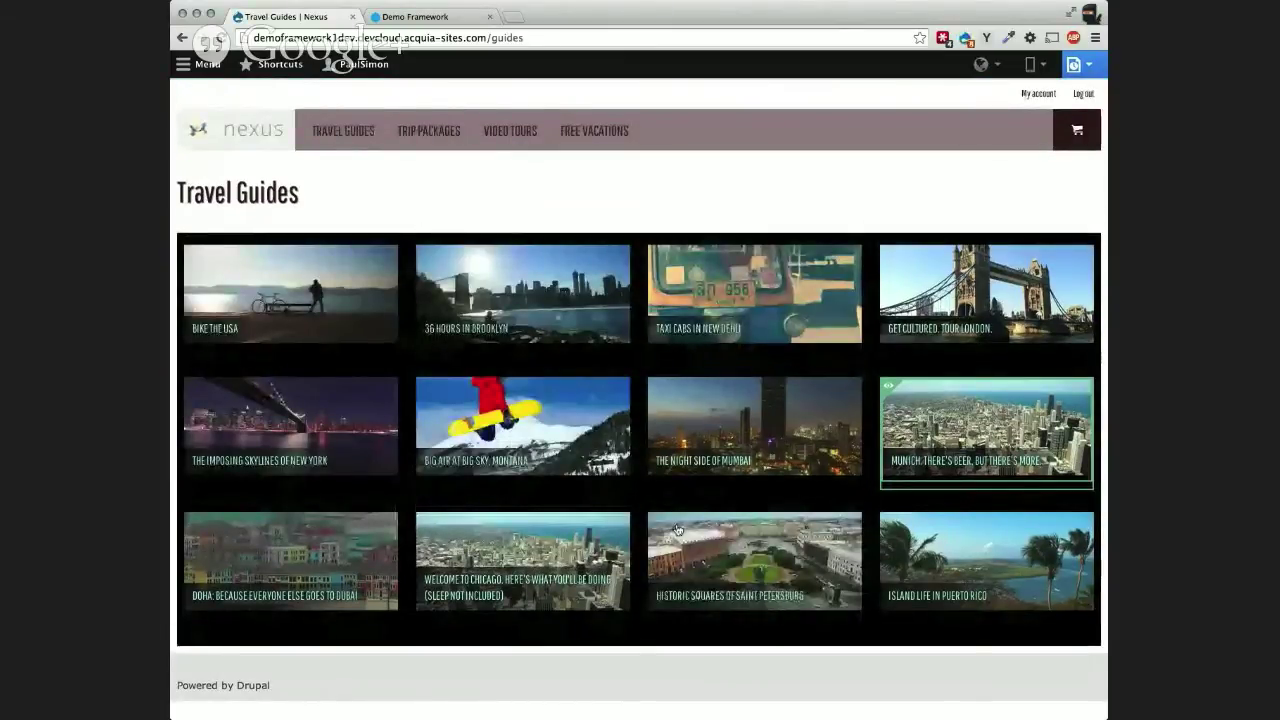
pyautogui.moveTo(666, 475)
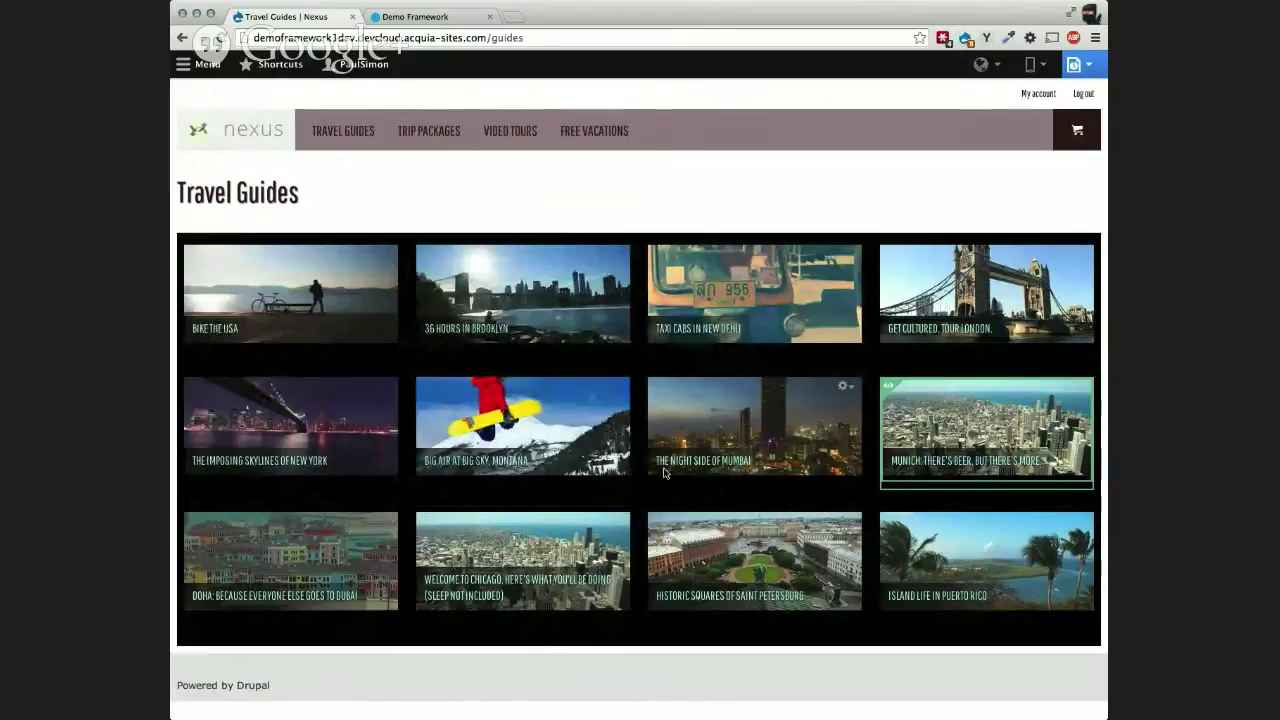
pyautogui.moveTo(620, 398)
pyautogui.click(245, 135)
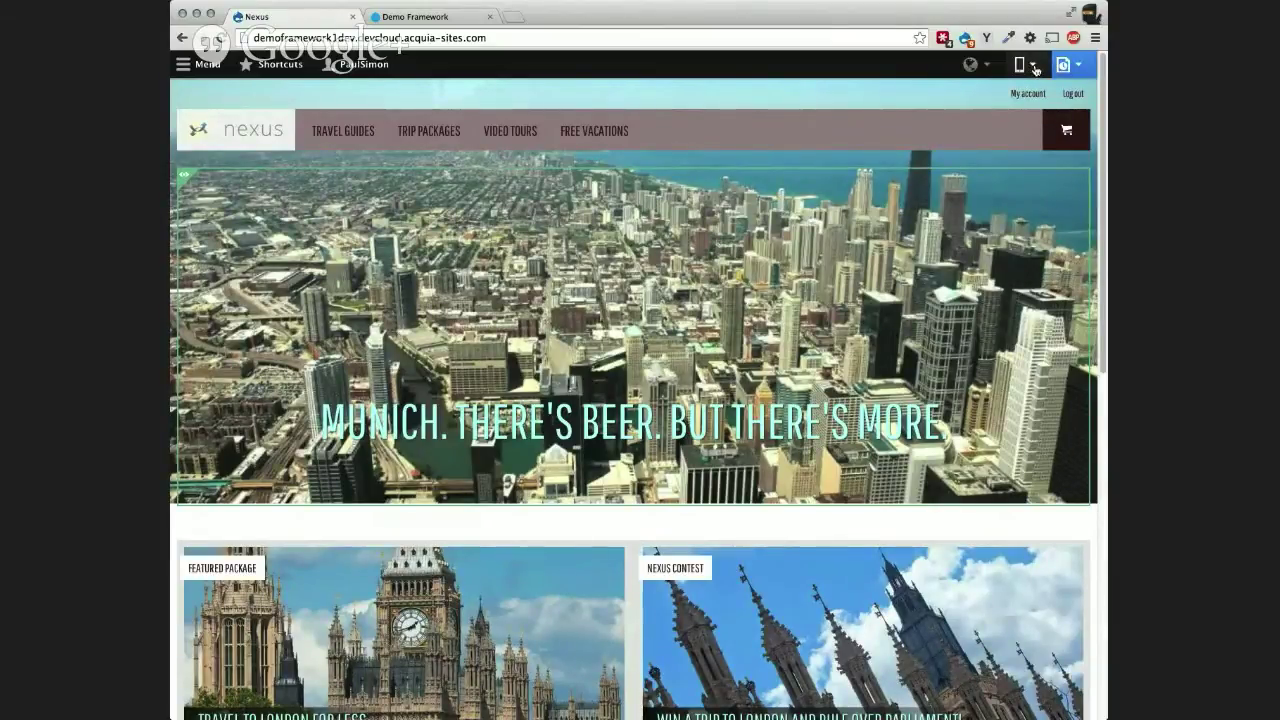
# Step: Preview the homepage on iPhone 5 in landscape, then iPhone 4, then iPad in portrait
pyautogui.click(1035, 67)
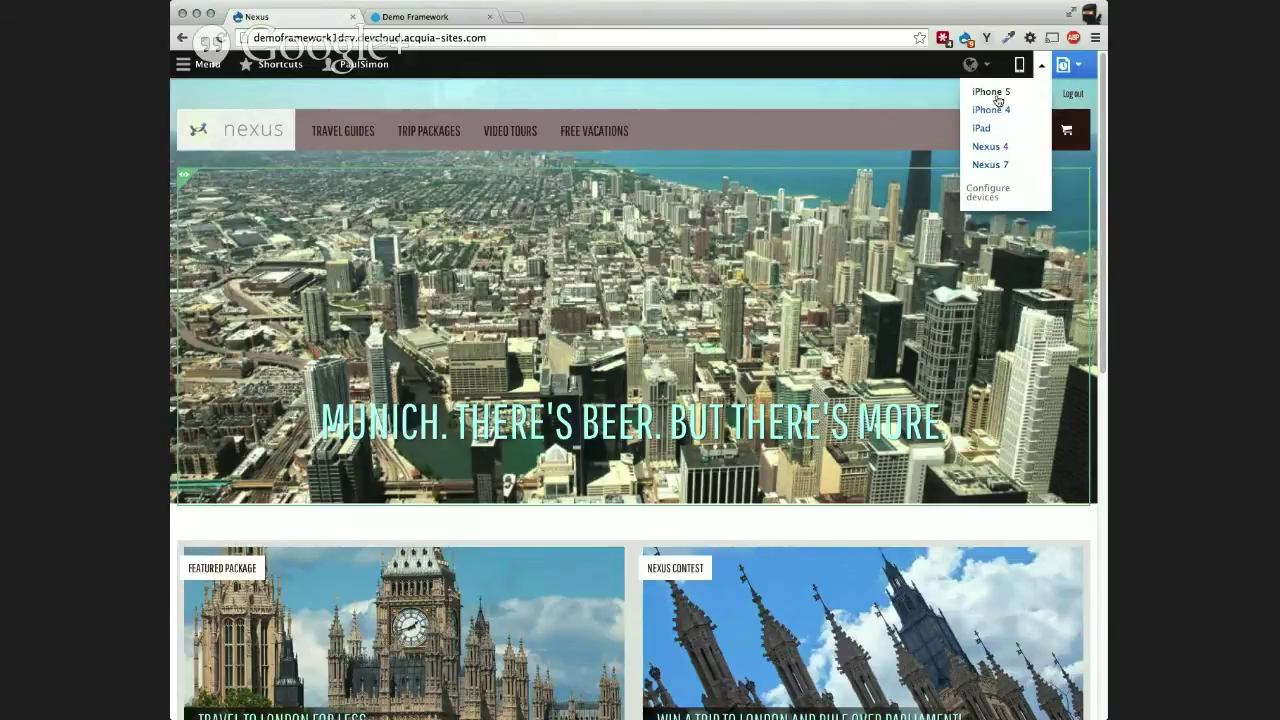
pyautogui.click(993, 92)
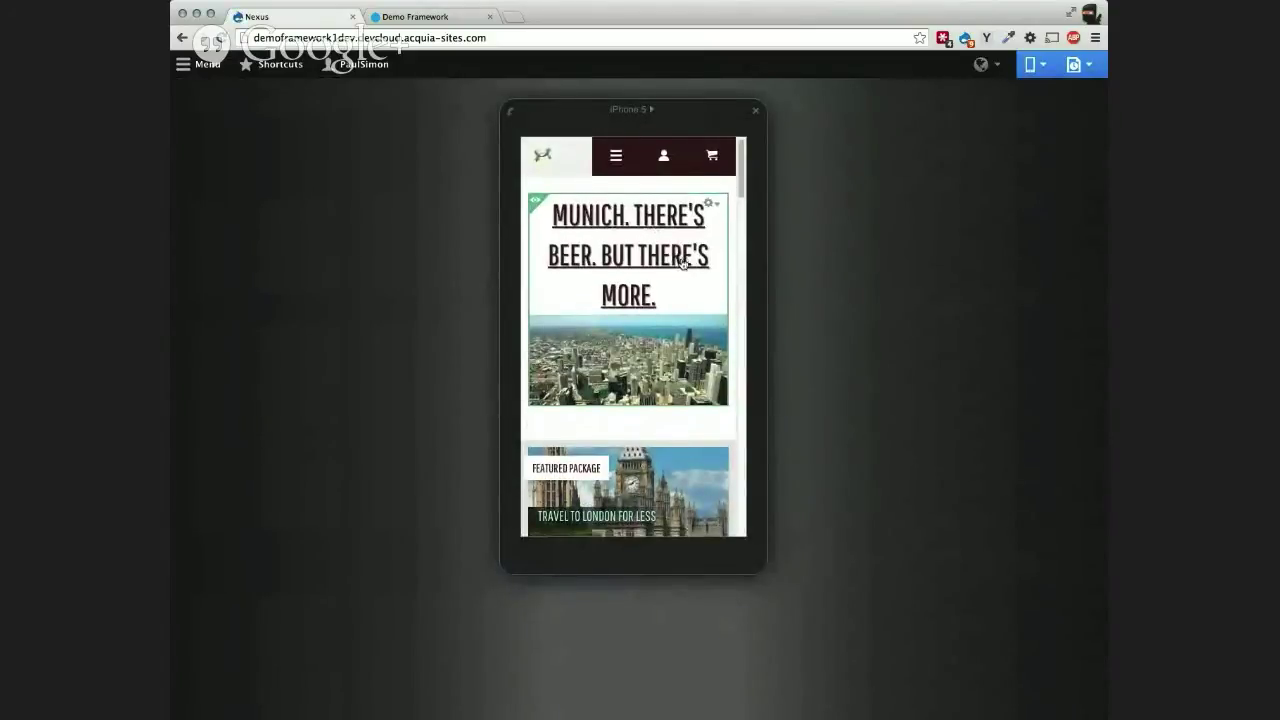
pyautogui.click(510, 113)
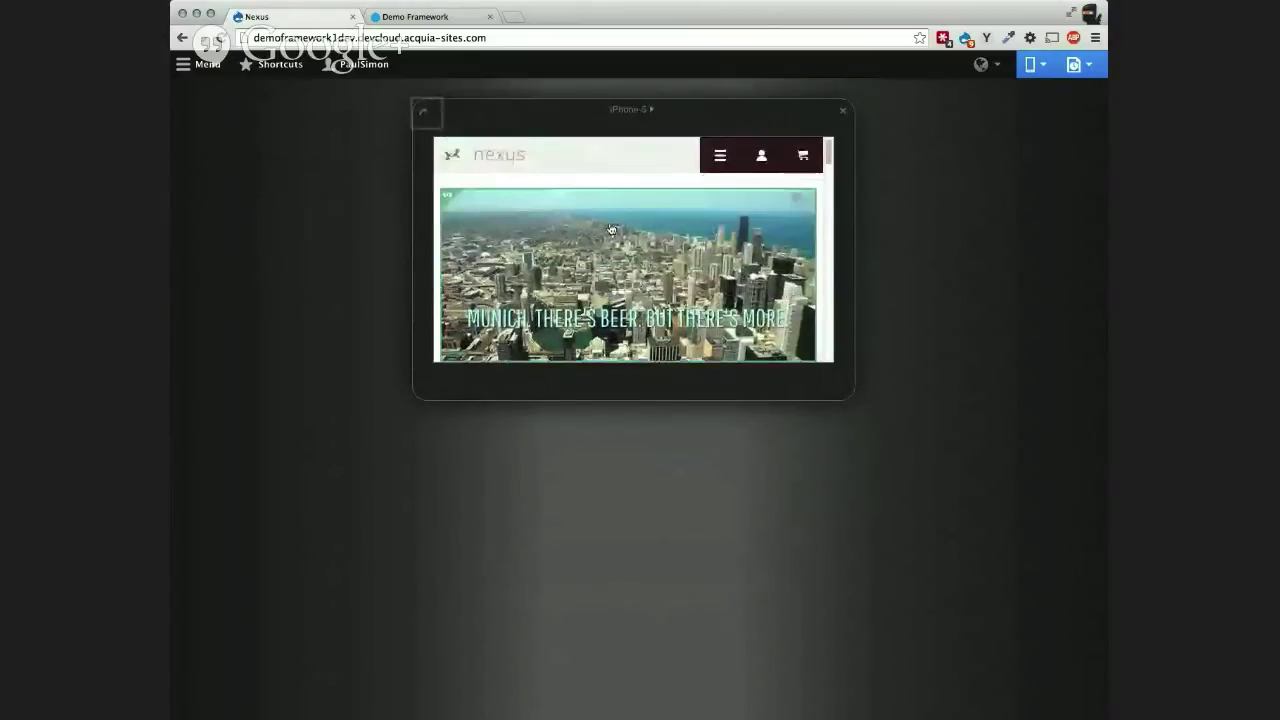
pyautogui.click(1043, 68)
pyautogui.click(1008, 110)
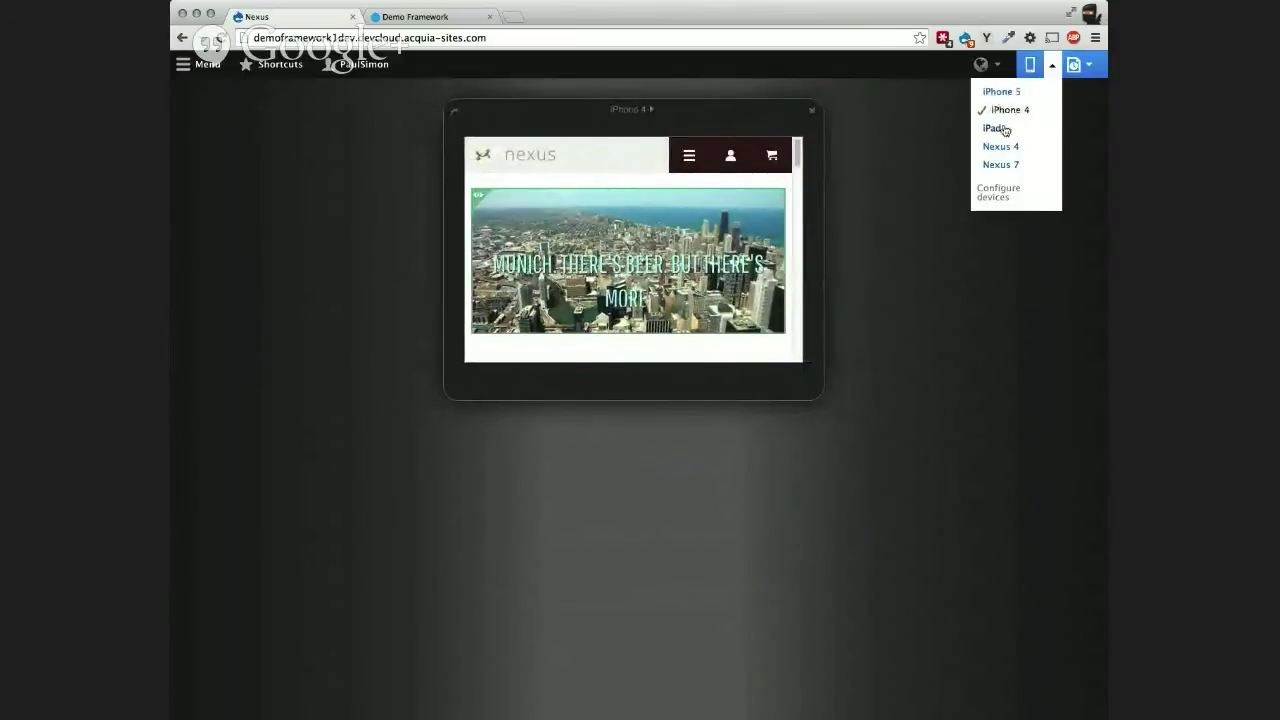
pyautogui.click(1004, 130)
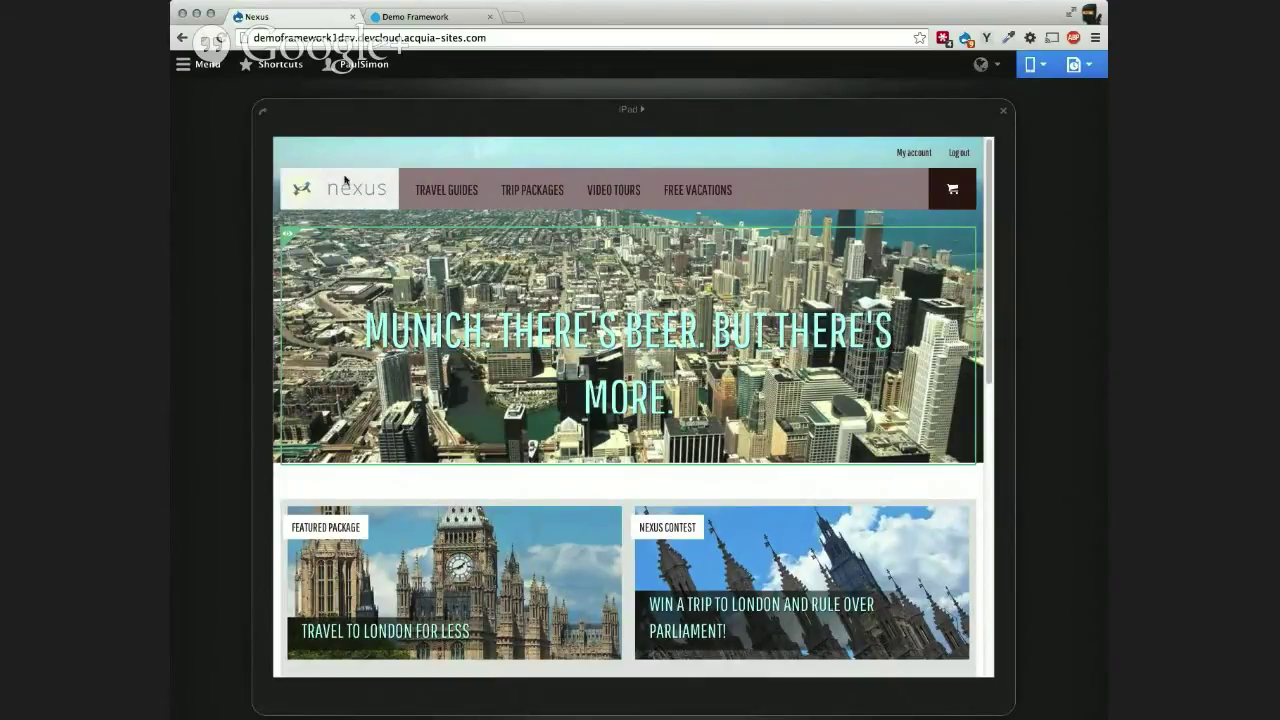
pyautogui.click(265, 113)
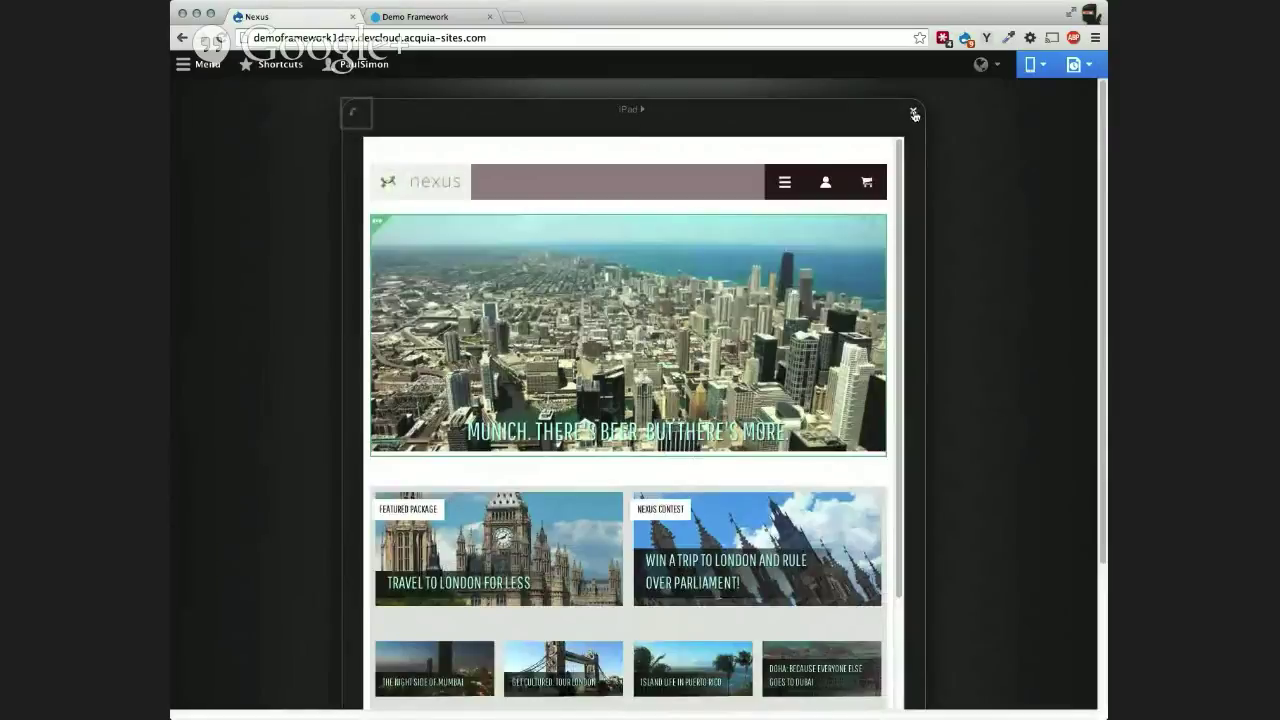
# Step: Switch the preview device to Nexus 4, then disable the site preview
pyautogui.click(1037, 66)
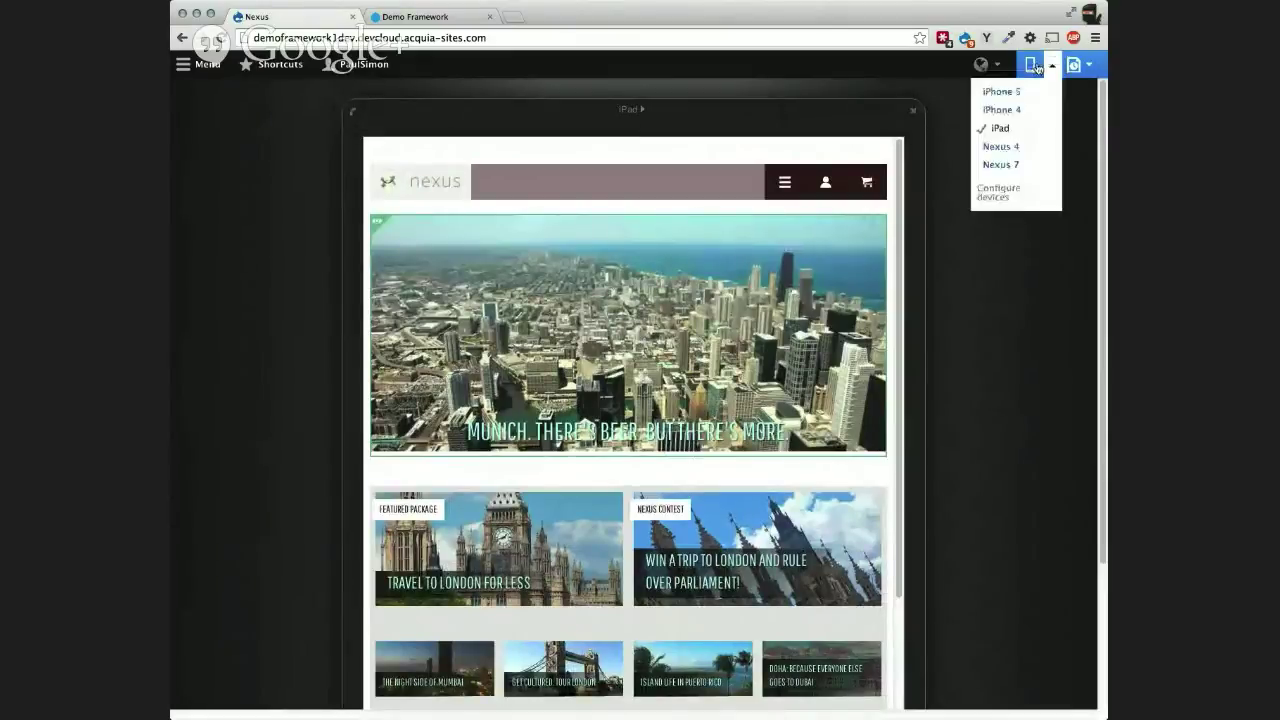
pyautogui.click(1001, 147)
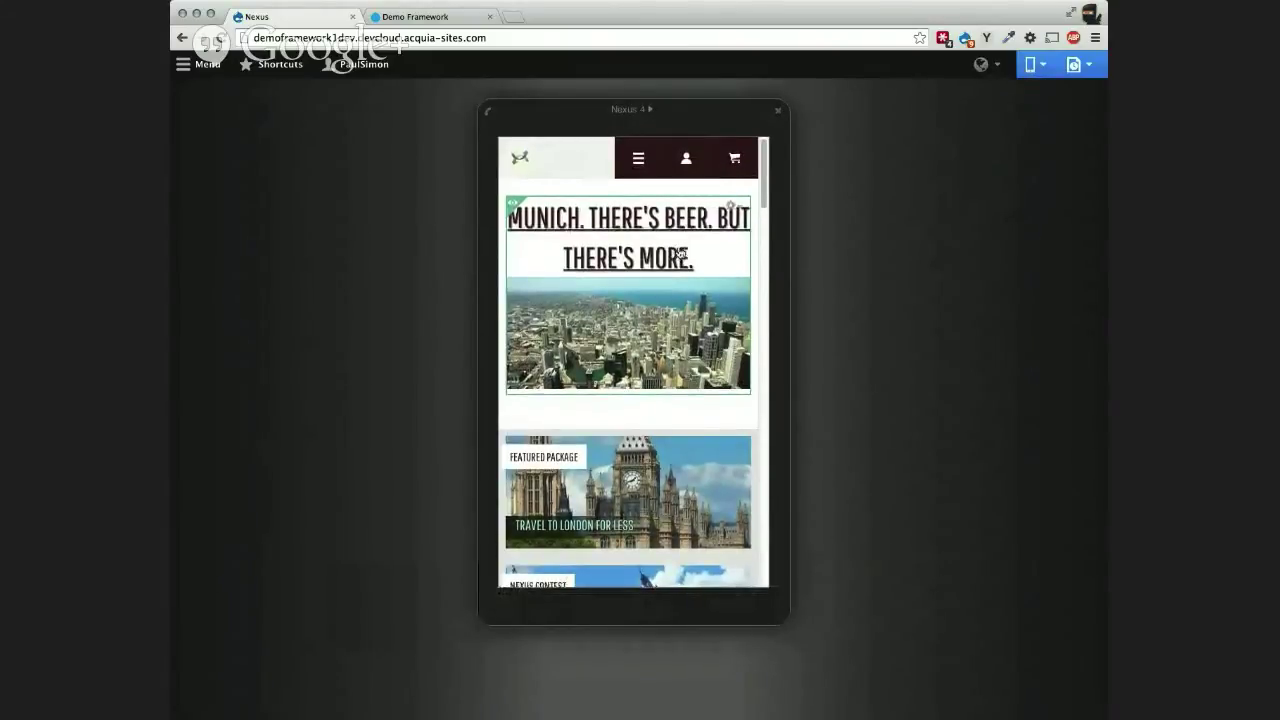
pyautogui.click(1090, 67)
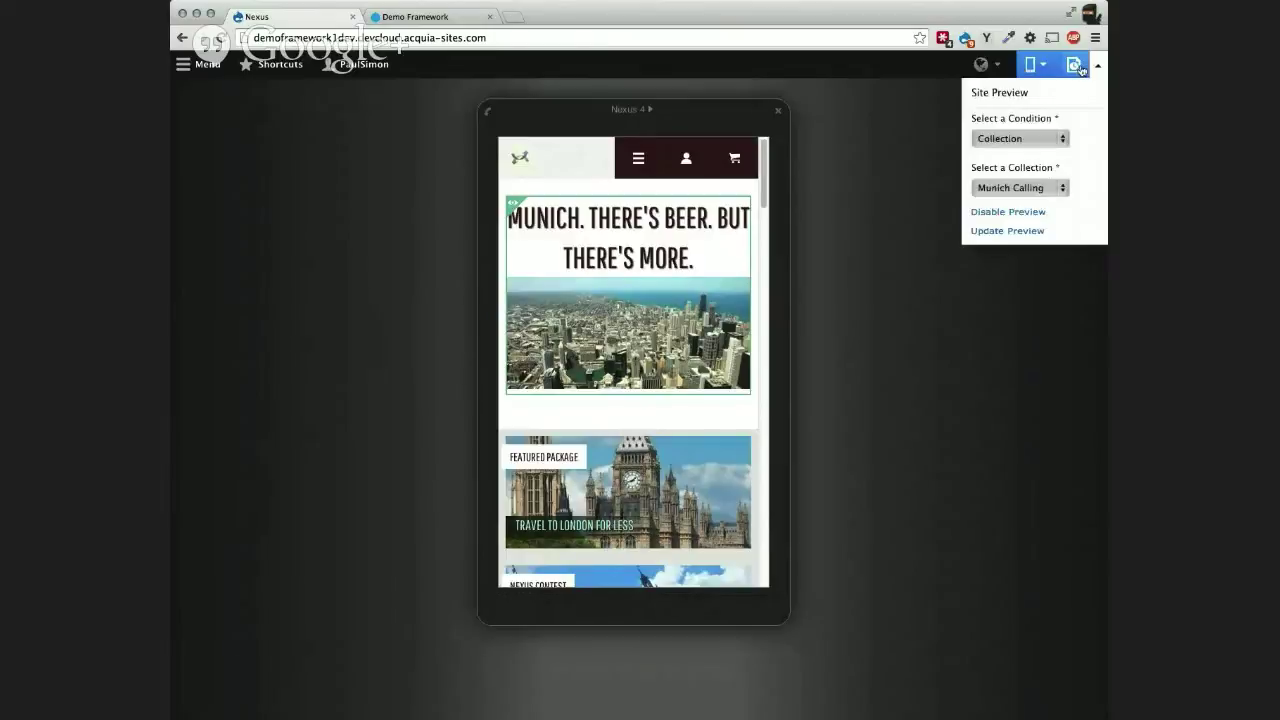
pyautogui.click(1008, 212)
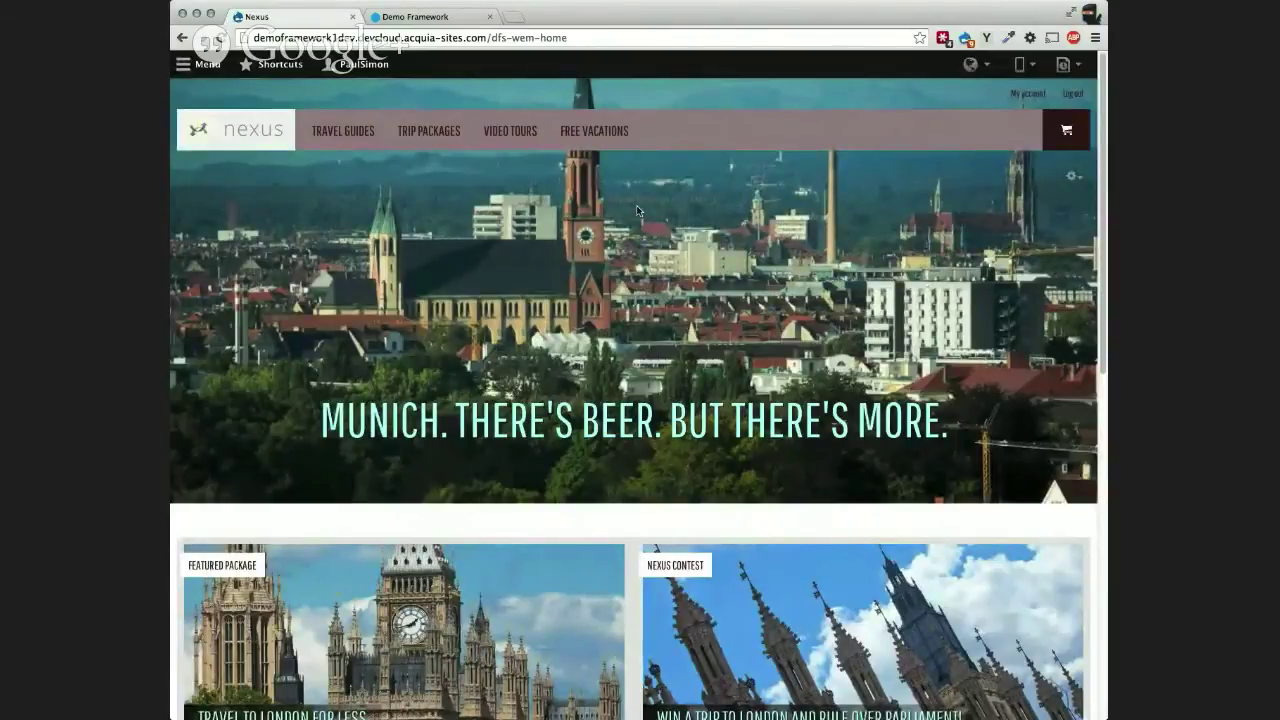
# Step: Log out, then enter the editor account's username and password and submit the login form
pyautogui.click(358, 66)
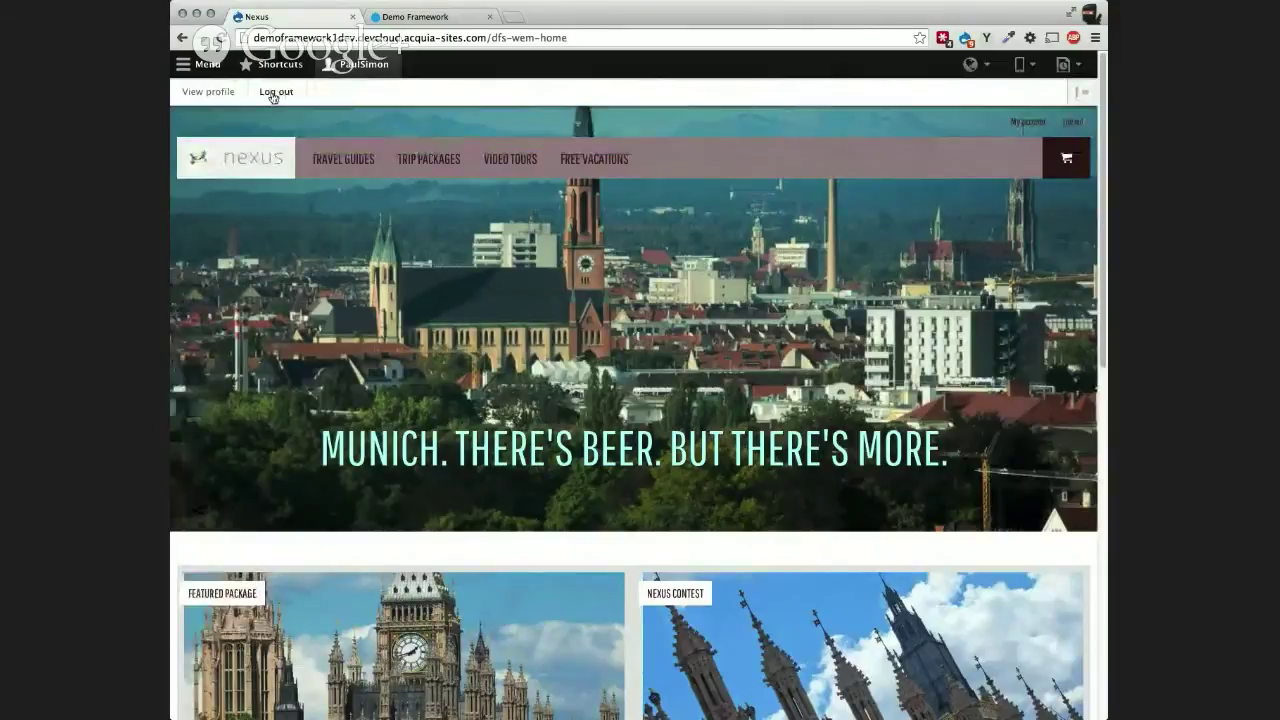
pyautogui.click(273, 94)
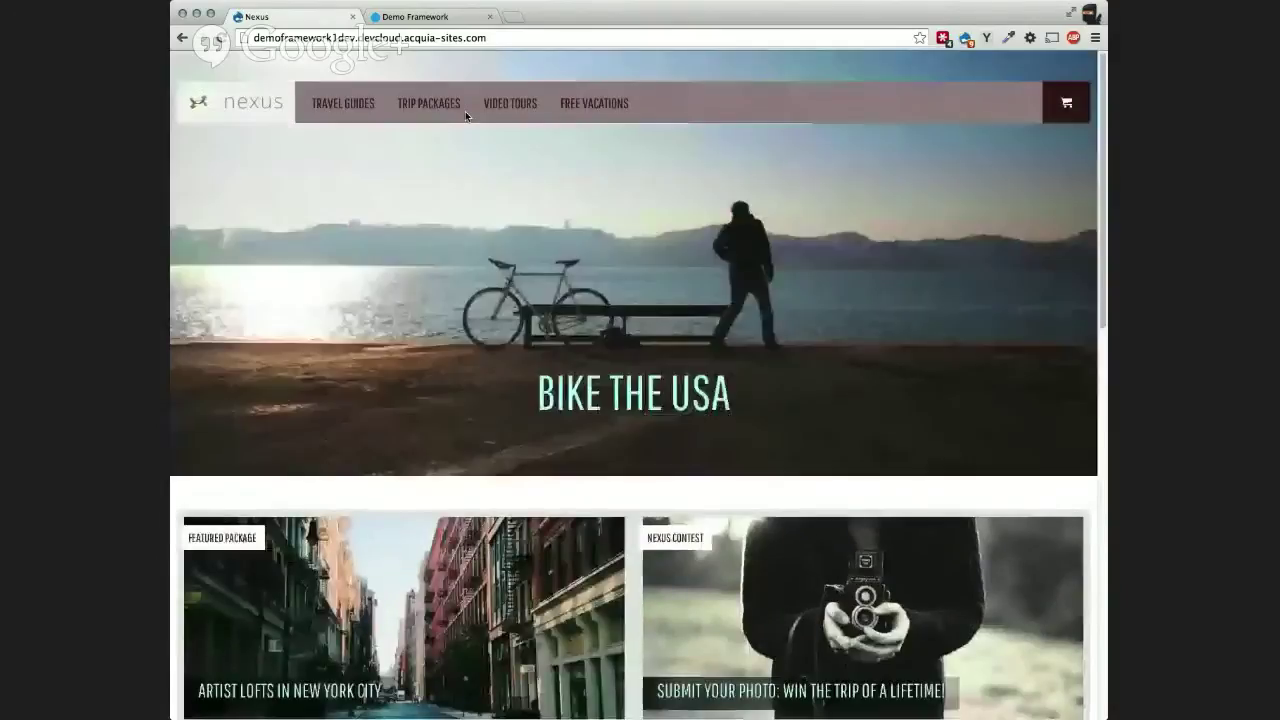
pyautogui.scroll(-15, 520, 219)
pyautogui.doubleClick(264, 494)
pyautogui.write('EmilyP')
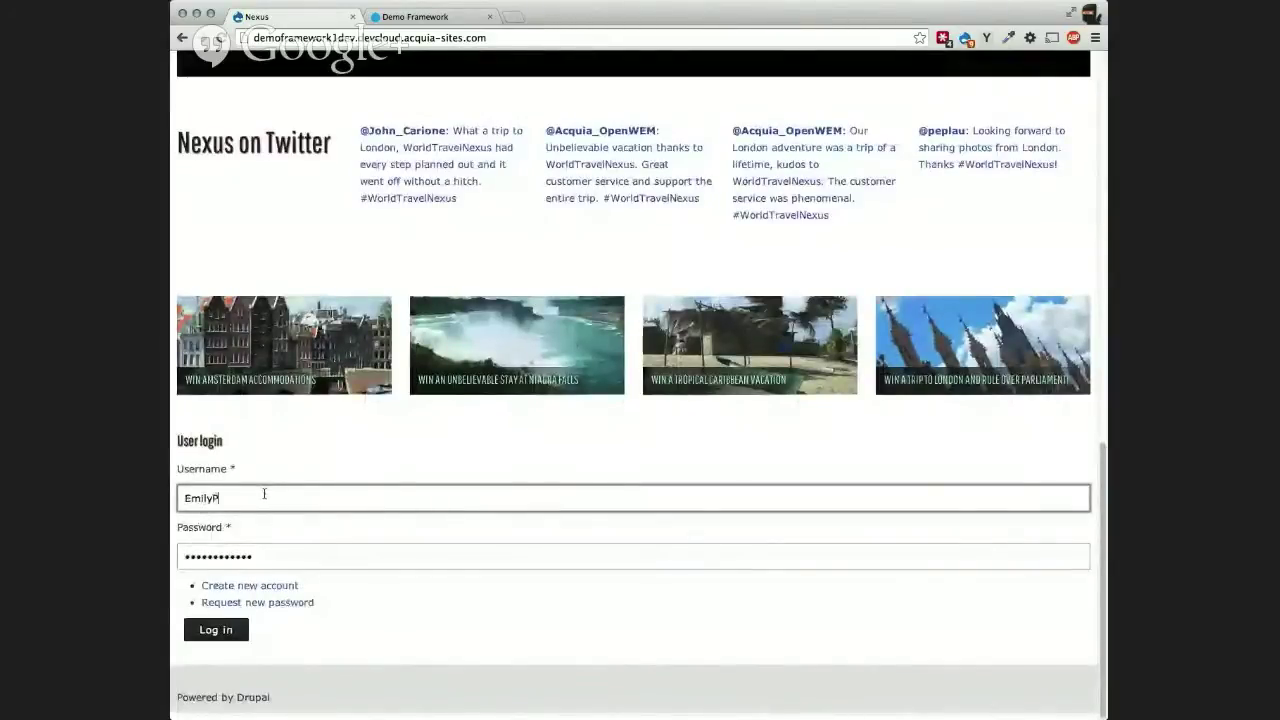
pyautogui.write('hillips')
pyautogui.press('Tab')
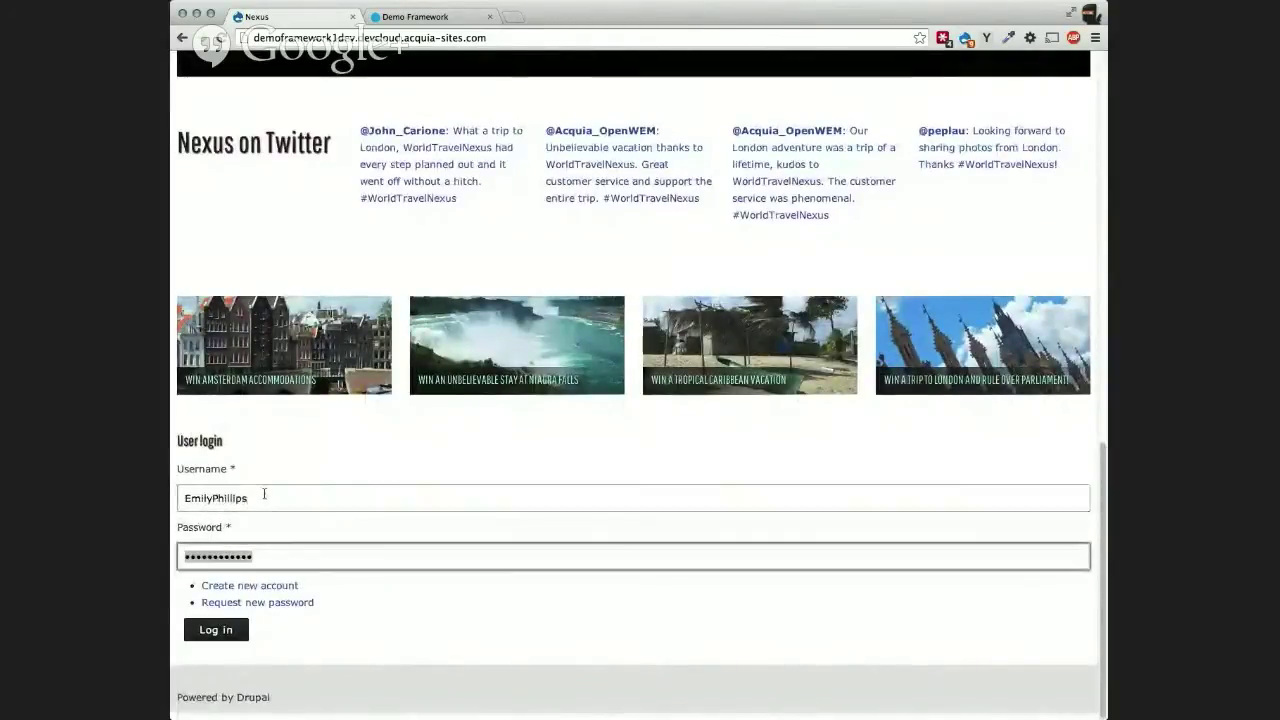
pyautogui.write('••••••••••')
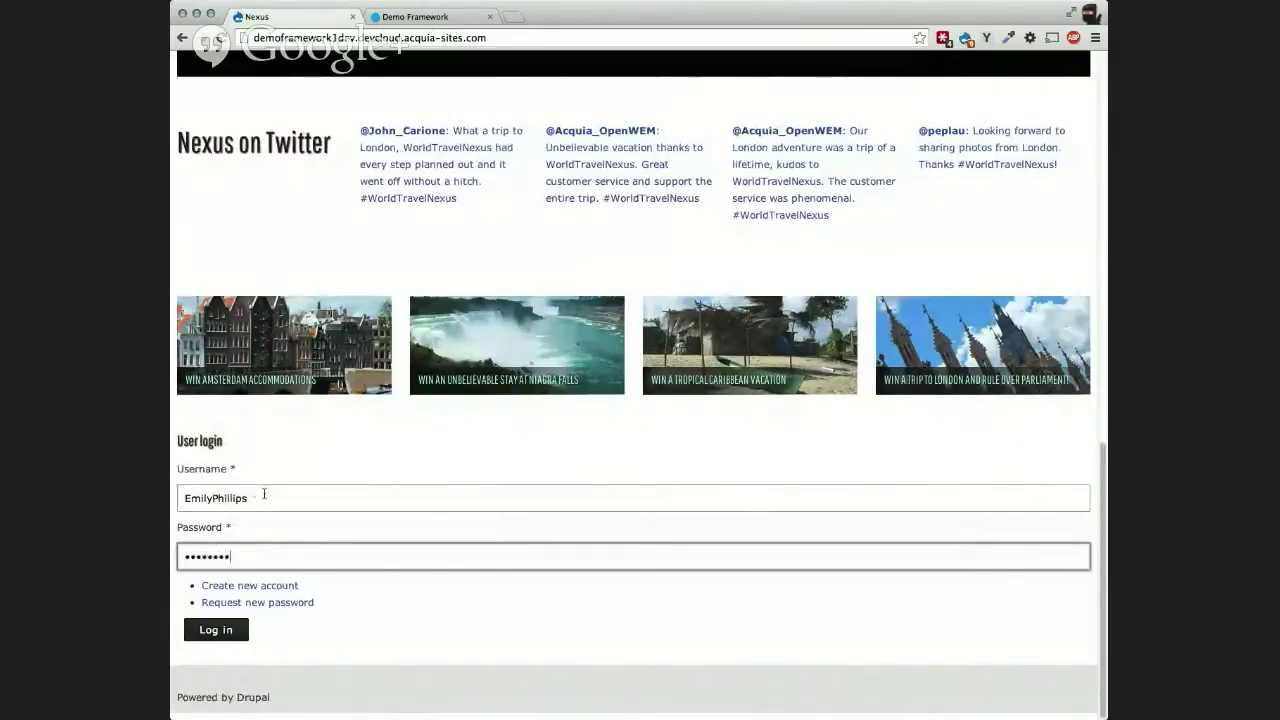
pyautogui.click(216, 629)
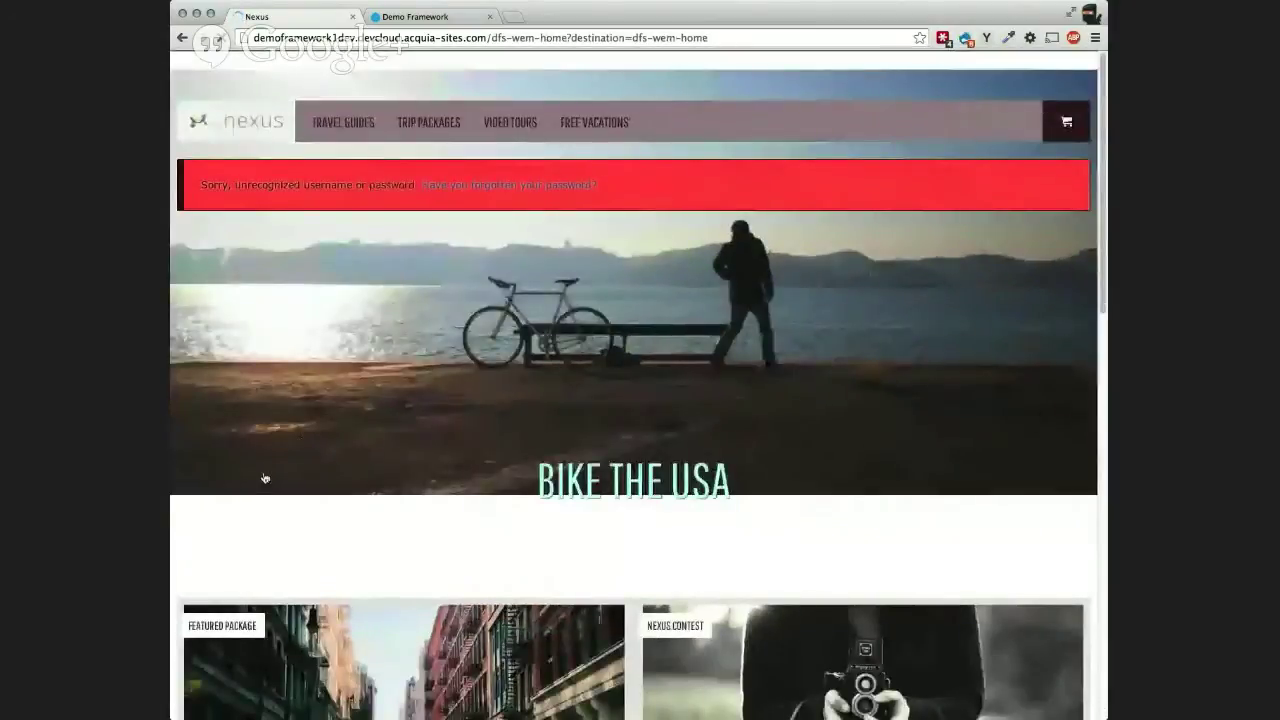
# Step: Re-enter the editor account's username and password and log in again
pyautogui.scroll(-15, 263, 480)
pyautogui.click(240, 494)
pyautogui.doubleClick(239, 497)
pyautogui.write('Emi')
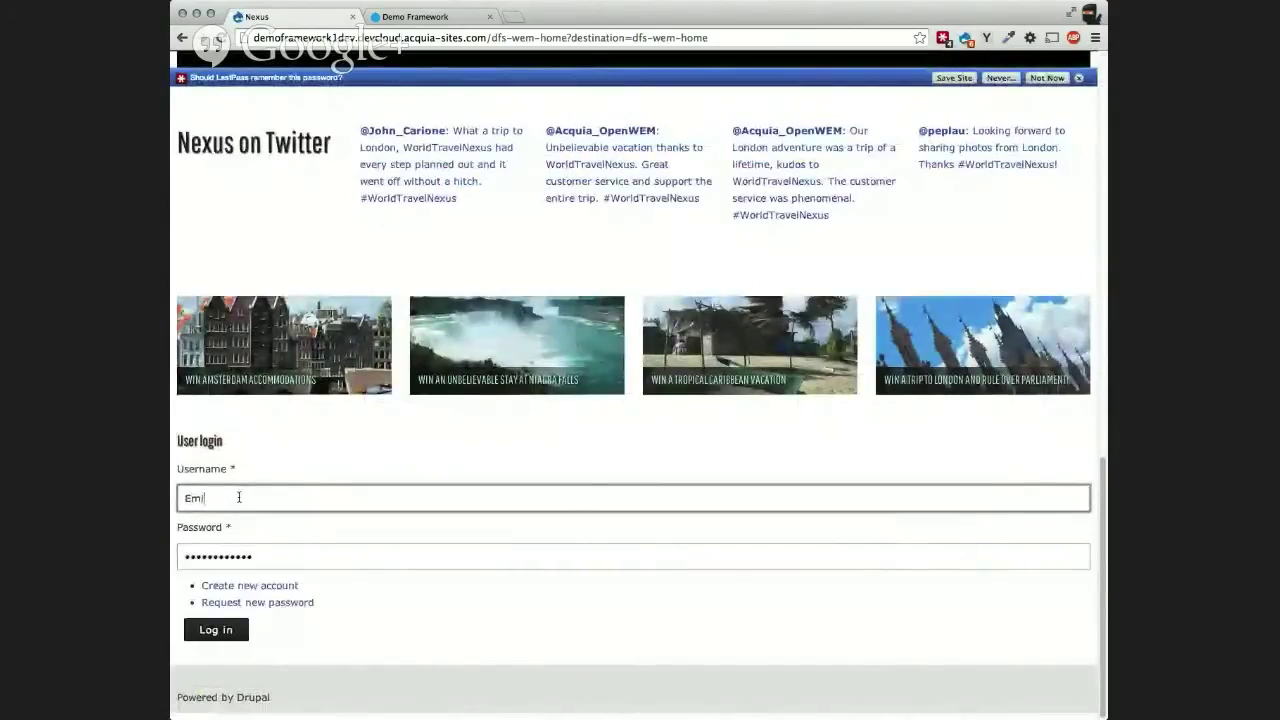
pyautogui.write('lyPhillips')
pyautogui.press('Tab')
pyautogui.write('*******')
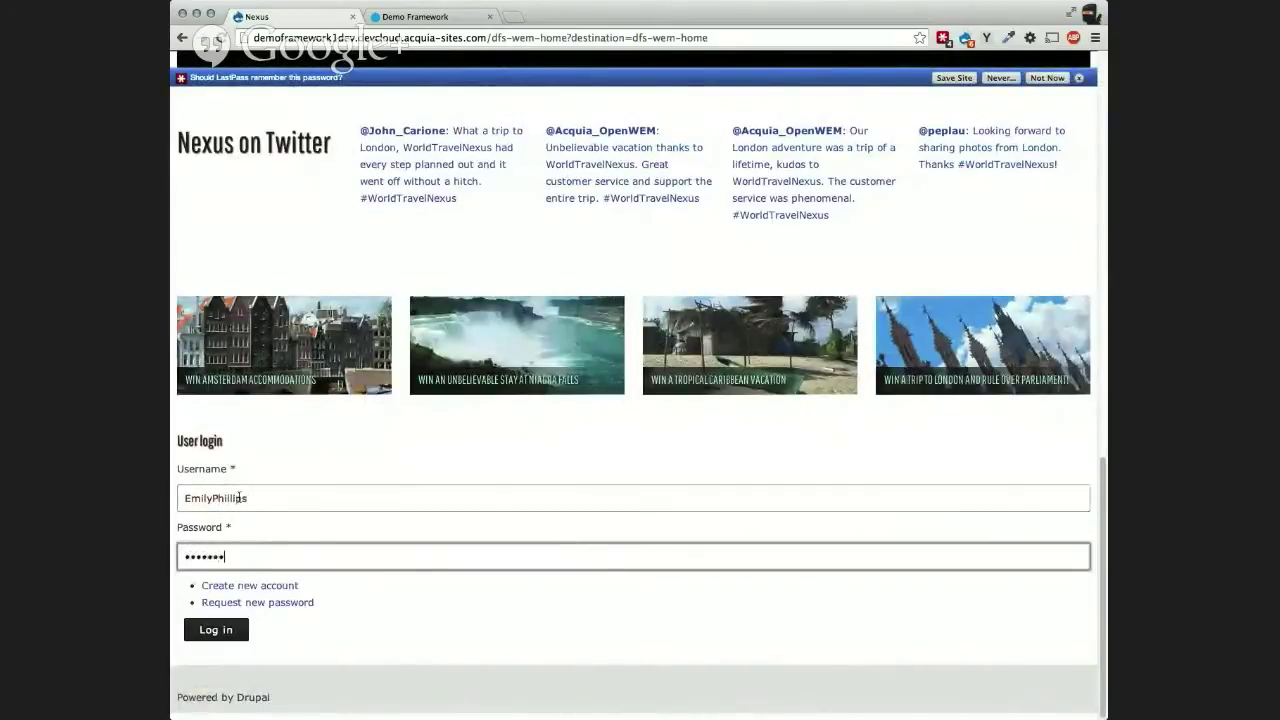
pyautogui.press('Return')
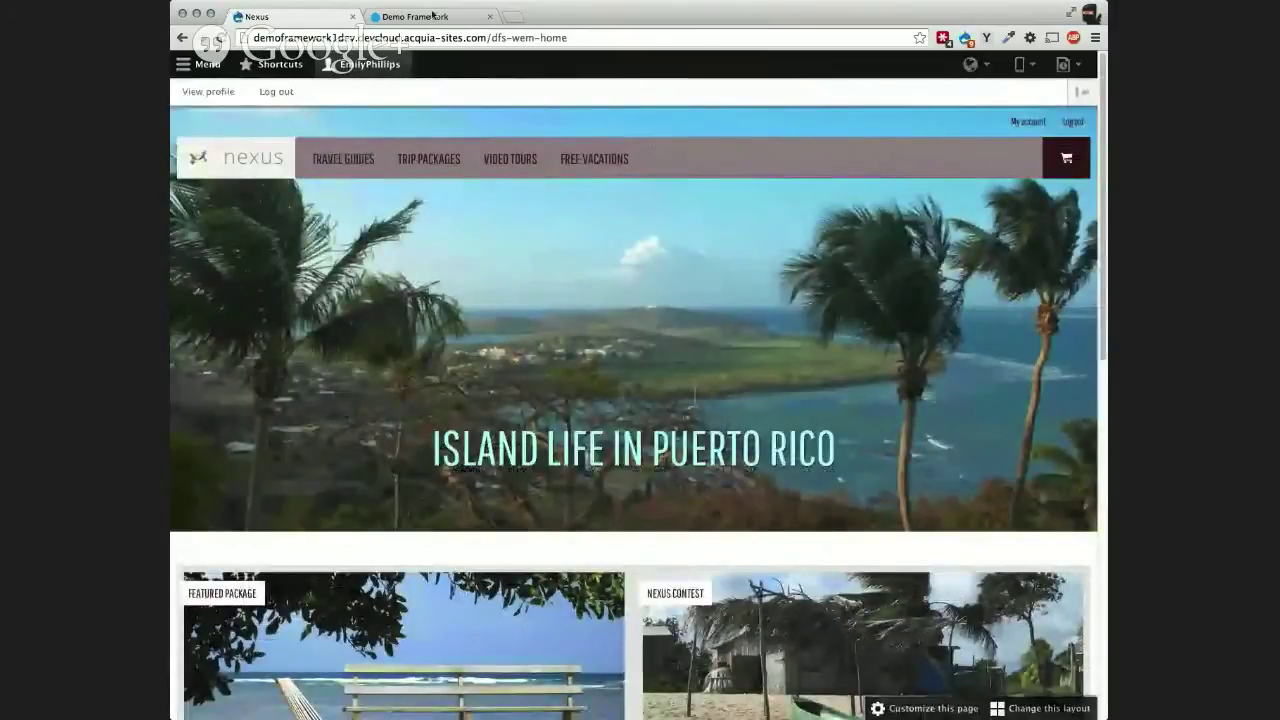
pyautogui.click(385, 66)
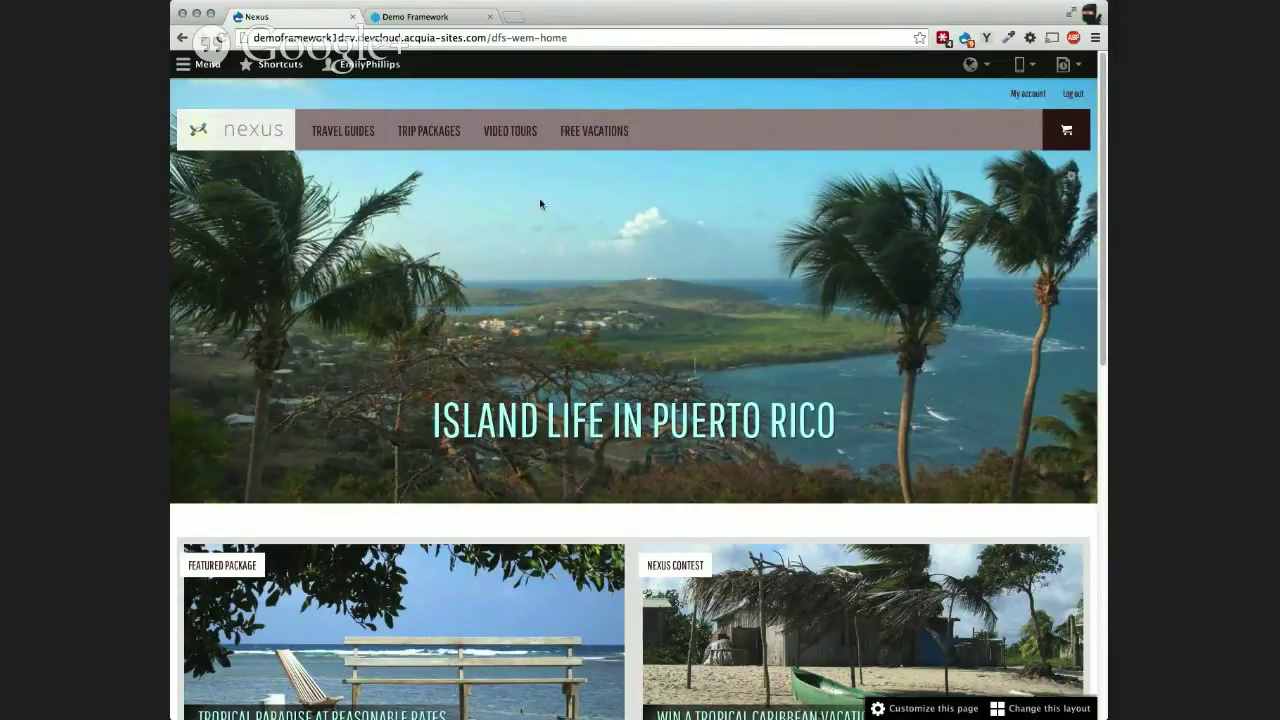
# Step: Start a new landing page titled 'Summer in London is Great!' with tags london, uk, promo
pyautogui.click(281, 66)
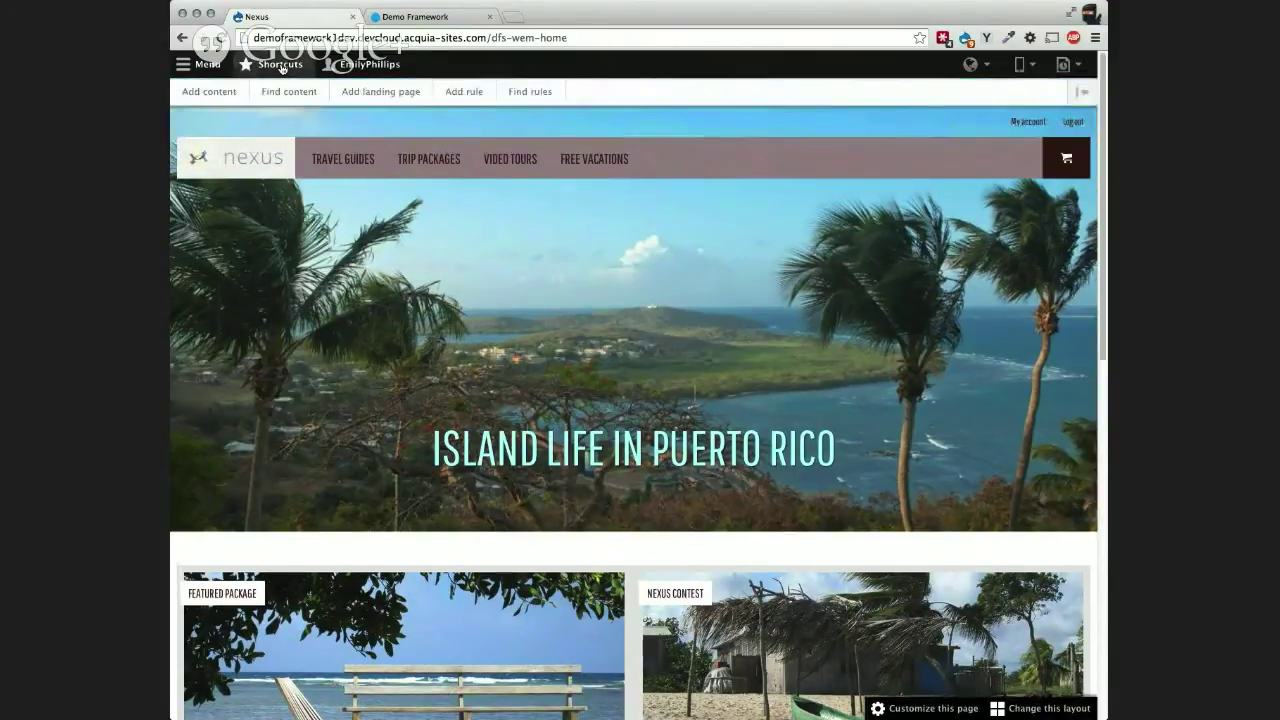
pyautogui.click(393, 93)
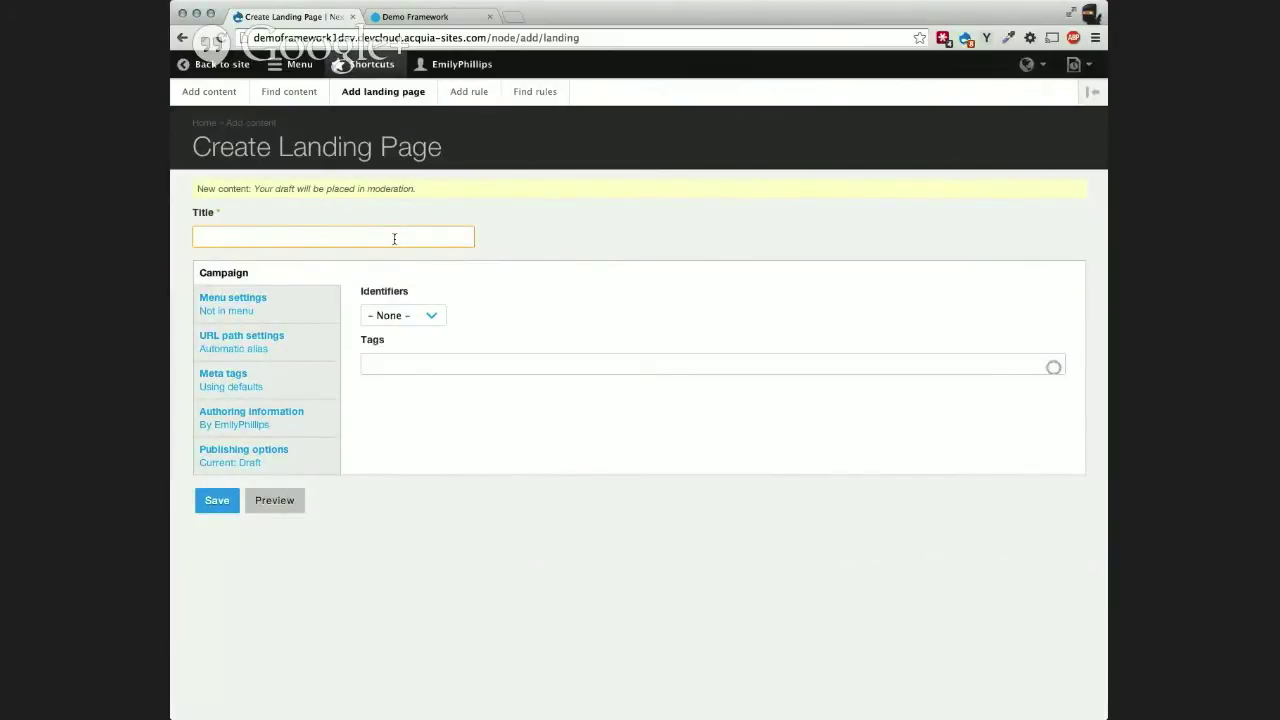
pyautogui.click(367, 64)
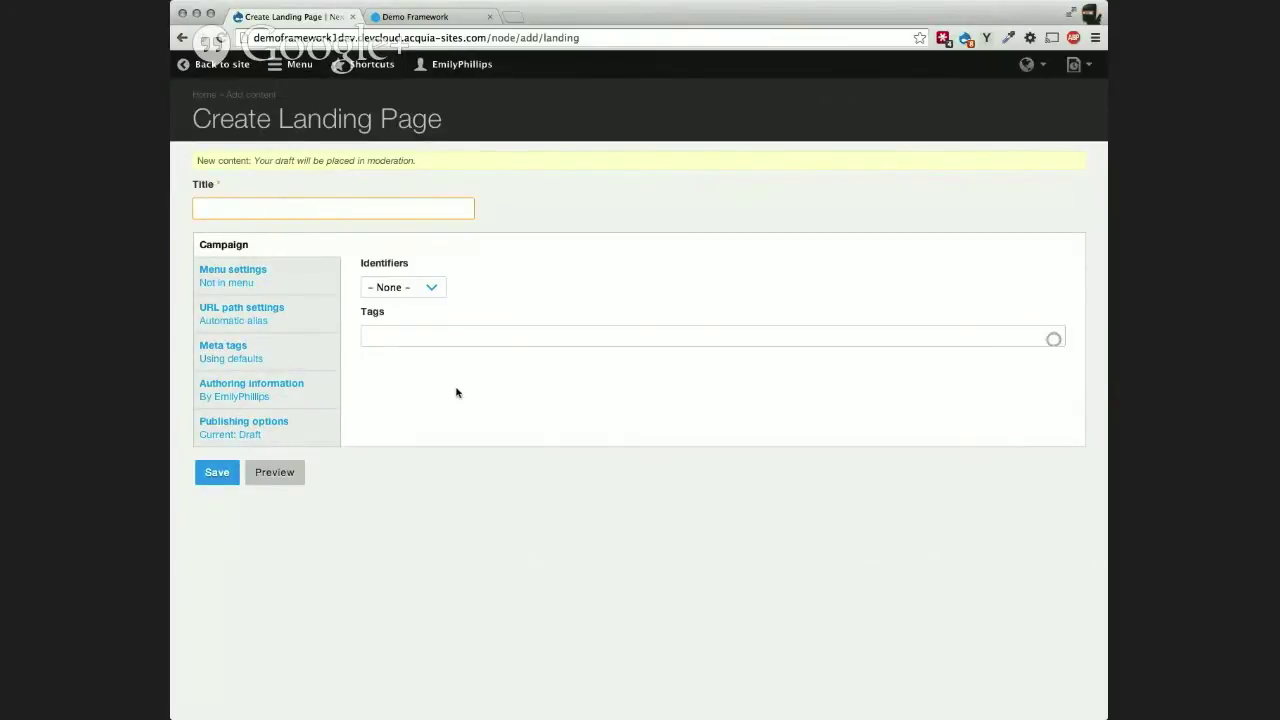
pyautogui.click(388, 208)
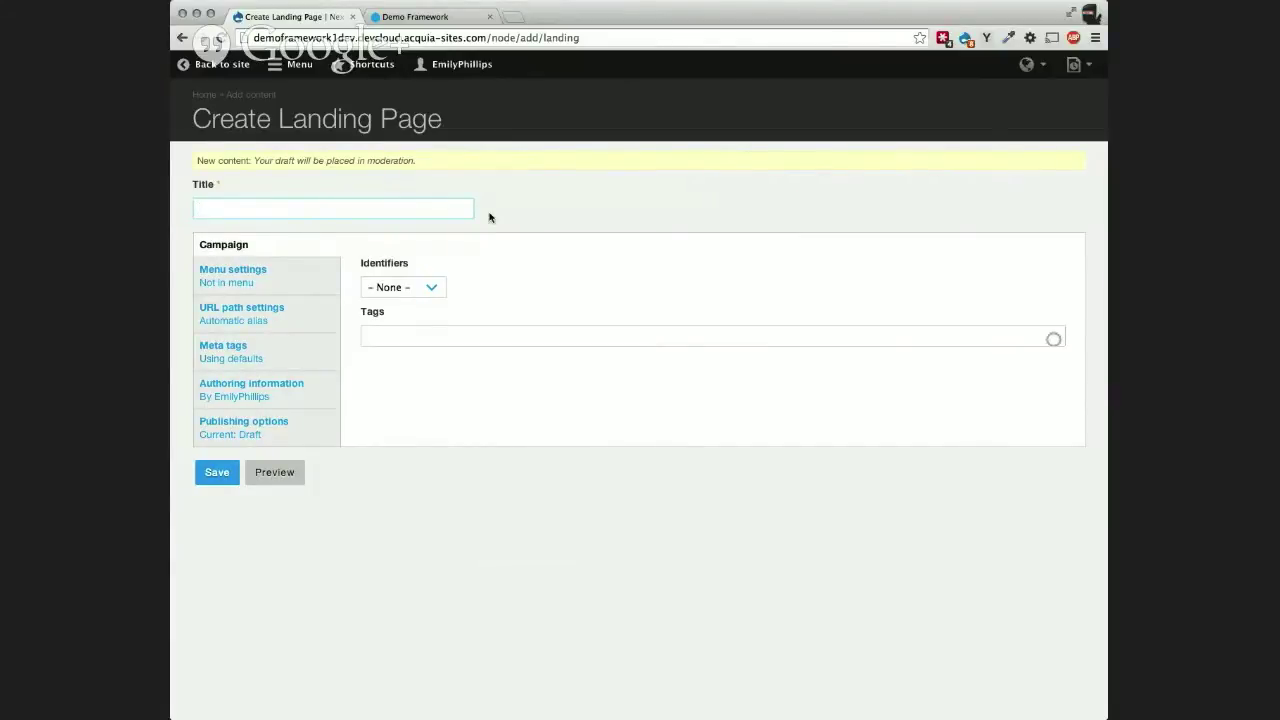
pyautogui.write('Summer in London is Great!')
pyautogui.click(438, 288)
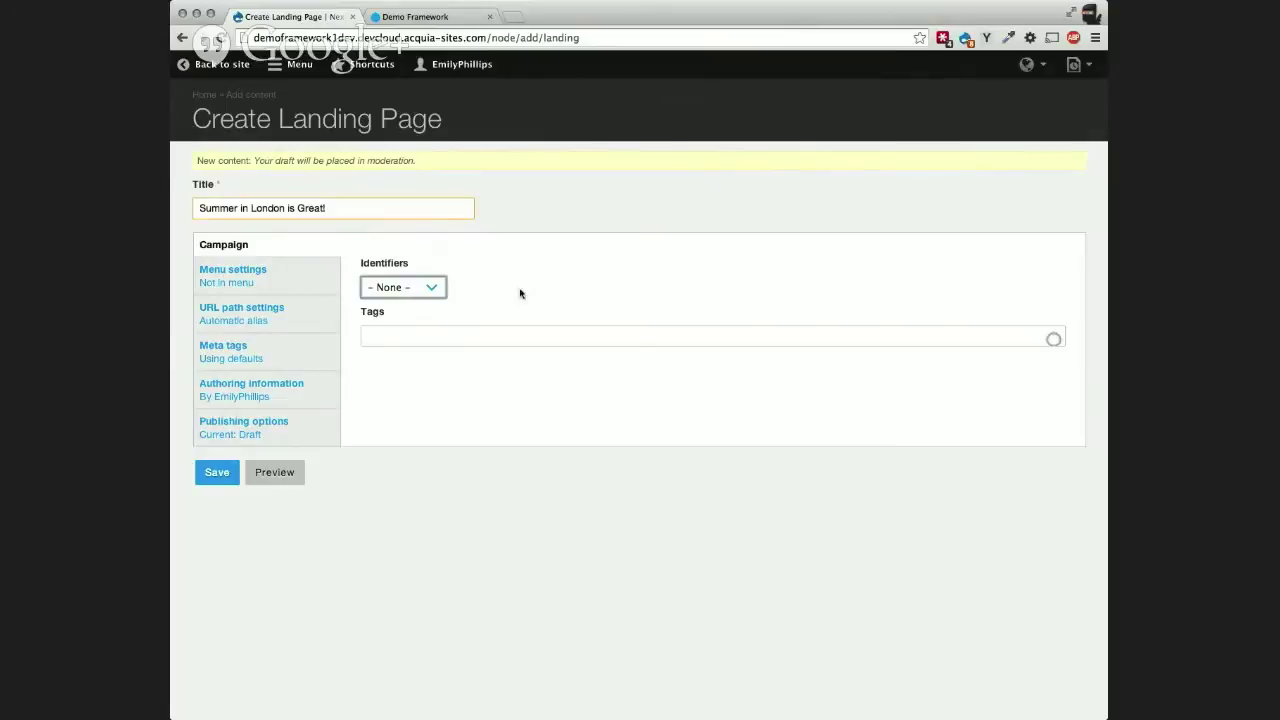
pyautogui.click(453, 336)
pyautogui.write('london')
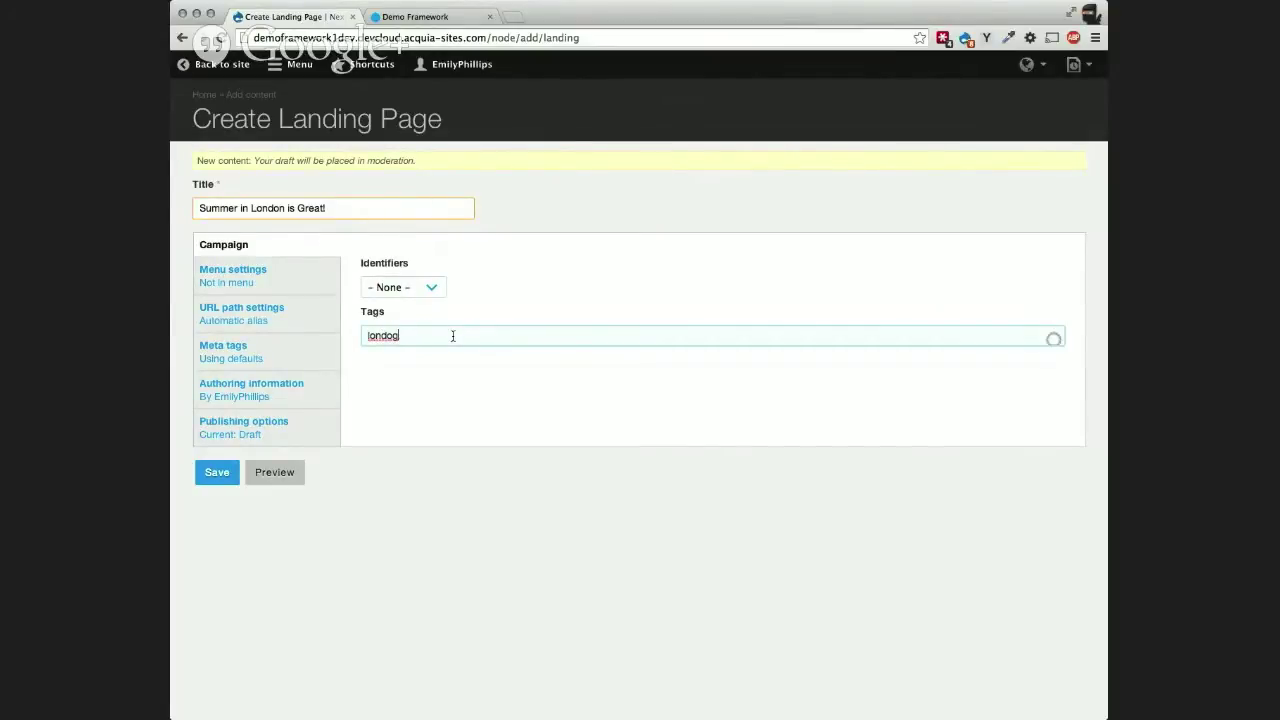
pyautogui.write('n, uk, promo')
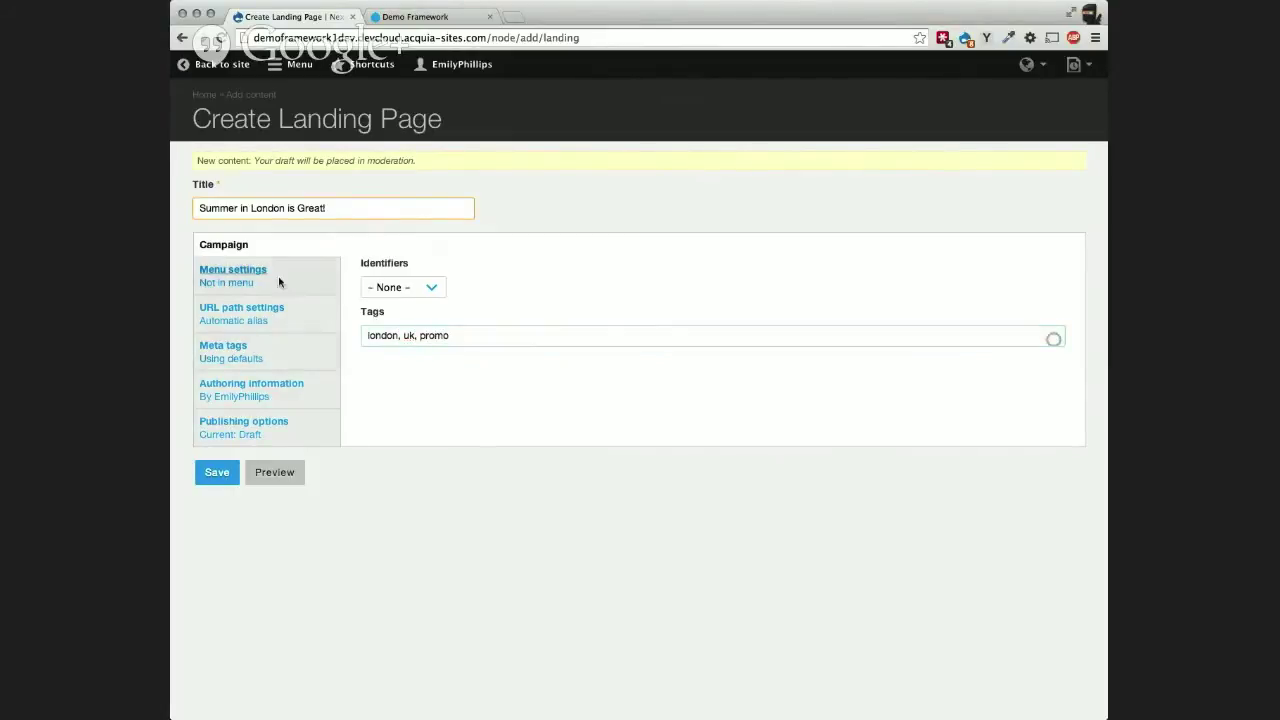
# Step: Replace the automatic URL alias with the custom alias 'london' and save the page
pyautogui.click(279, 281)
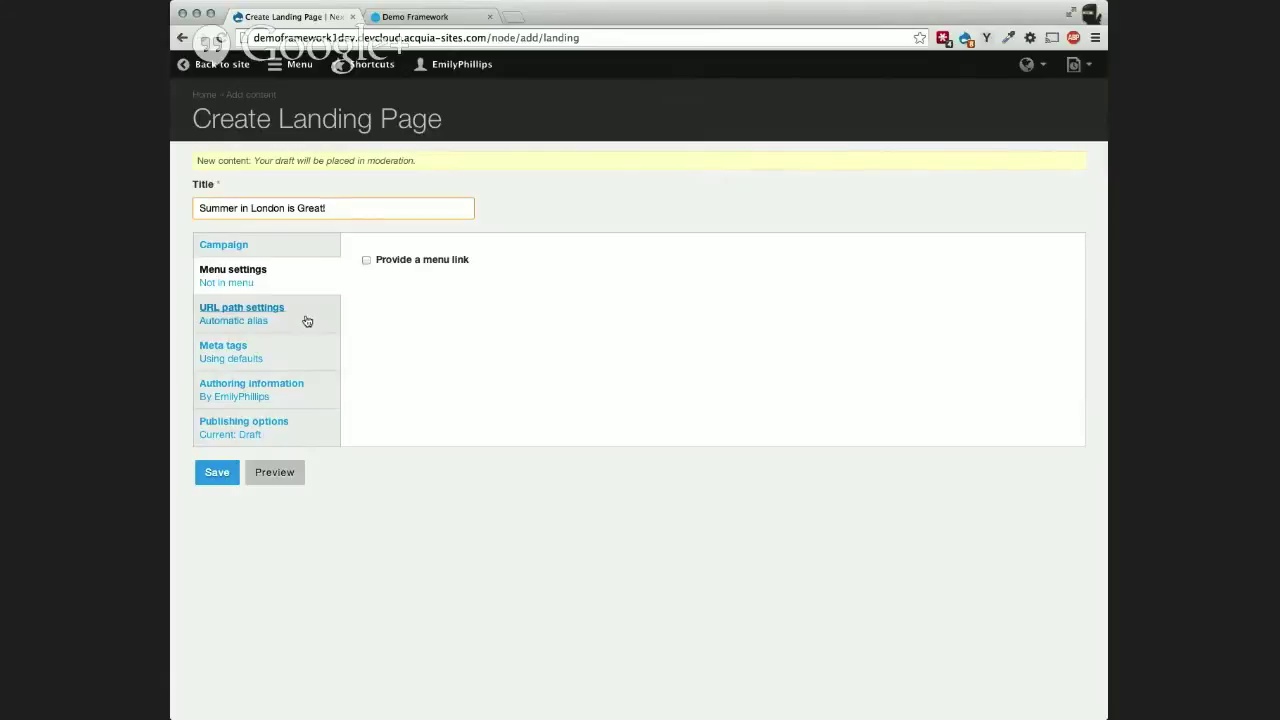
pyautogui.click(270, 312)
pyautogui.click(366, 260)
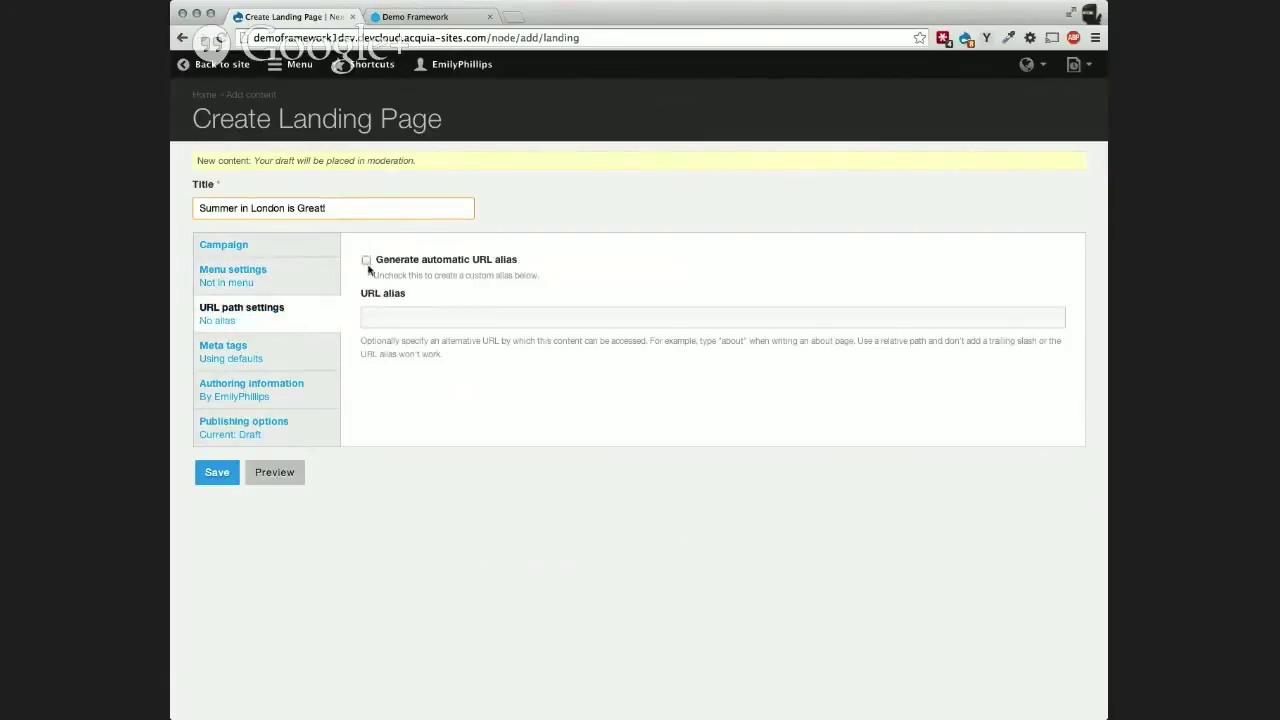
pyautogui.click(400, 317)
pyautogui.write('london')
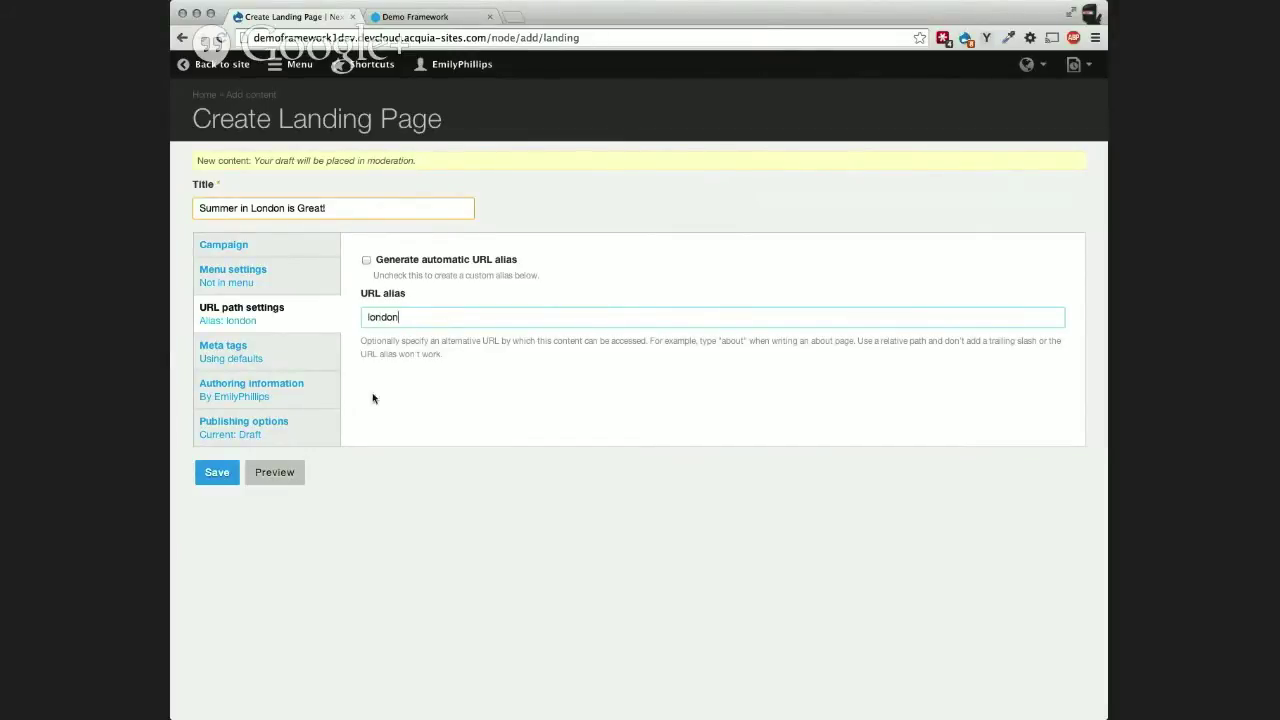
pyautogui.click(300, 356)
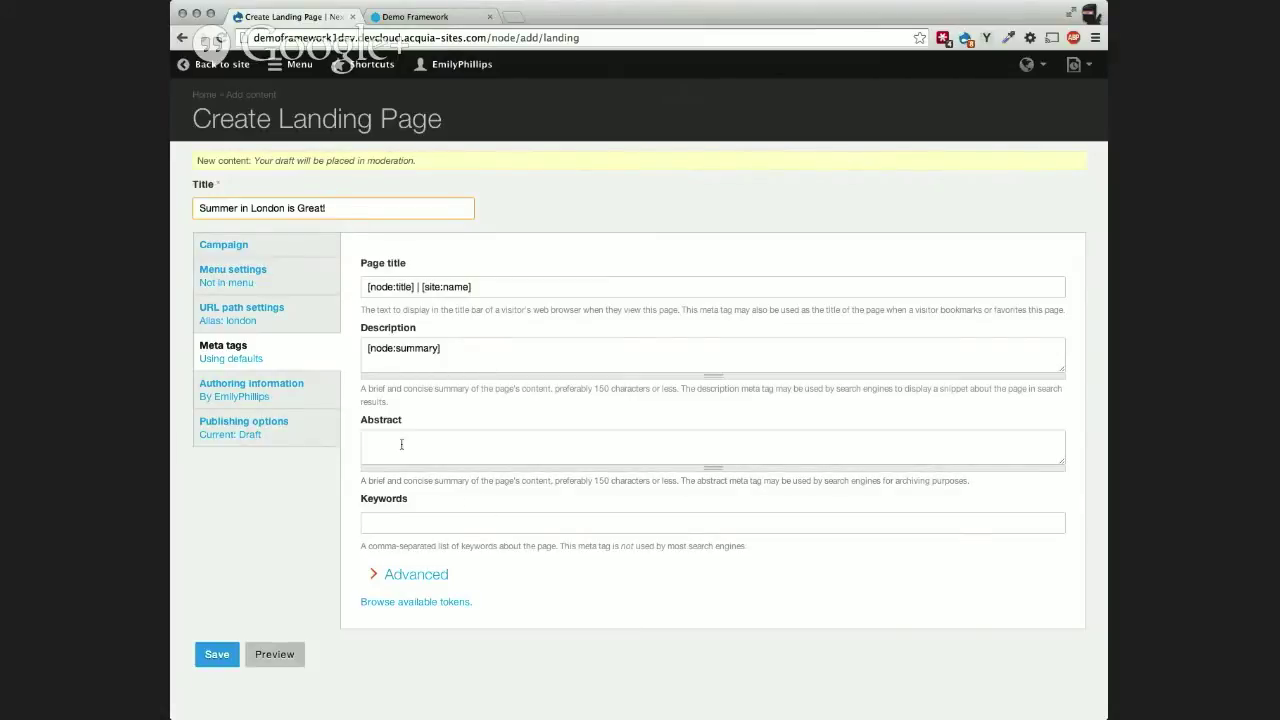
pyautogui.click(313, 389)
pyautogui.click(322, 436)
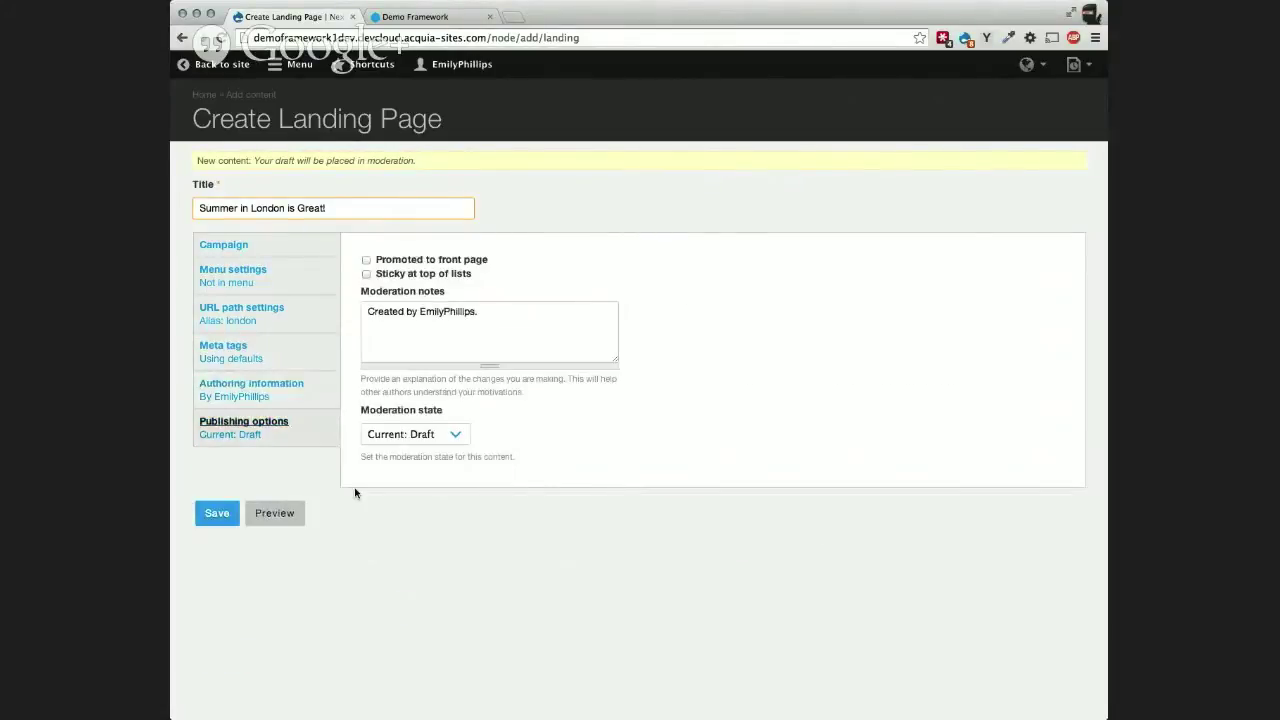
pyautogui.click(216, 516)
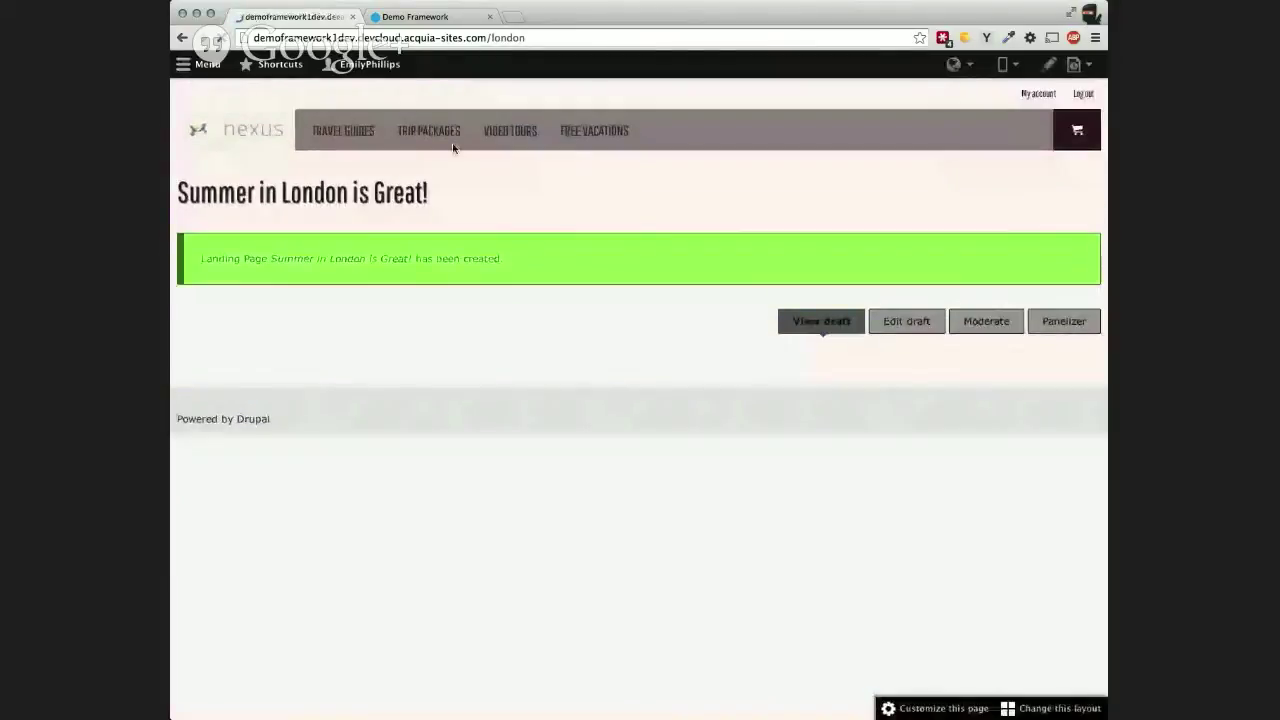
# Step: View the new London page's draft and enter its Customize this page editor
pyautogui.click(453, 149)
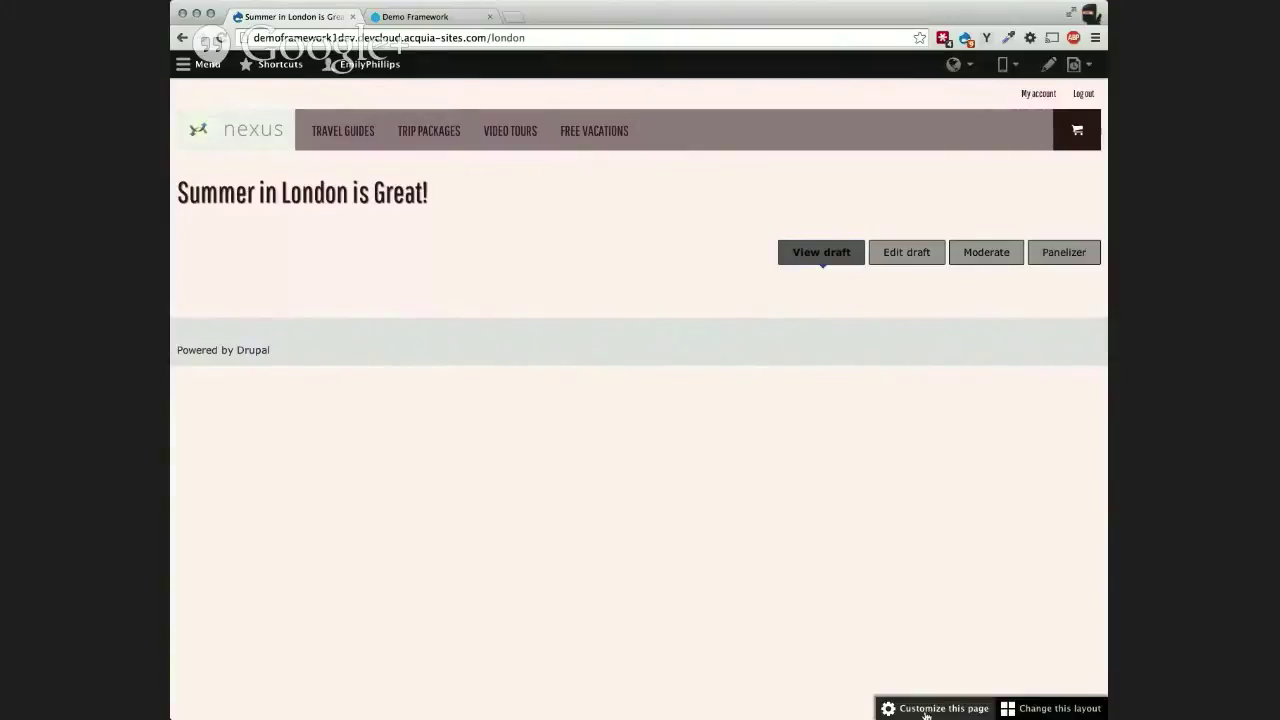
pyautogui.click(954, 712)
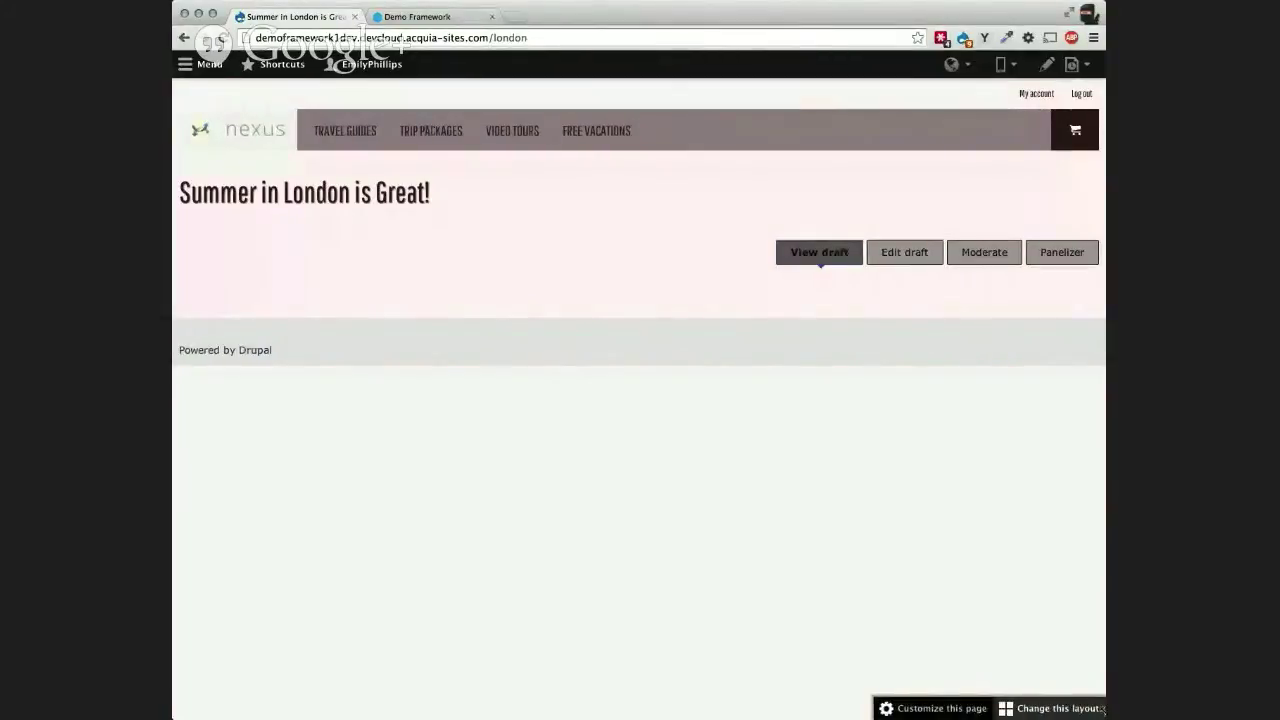
pyautogui.click(930, 710)
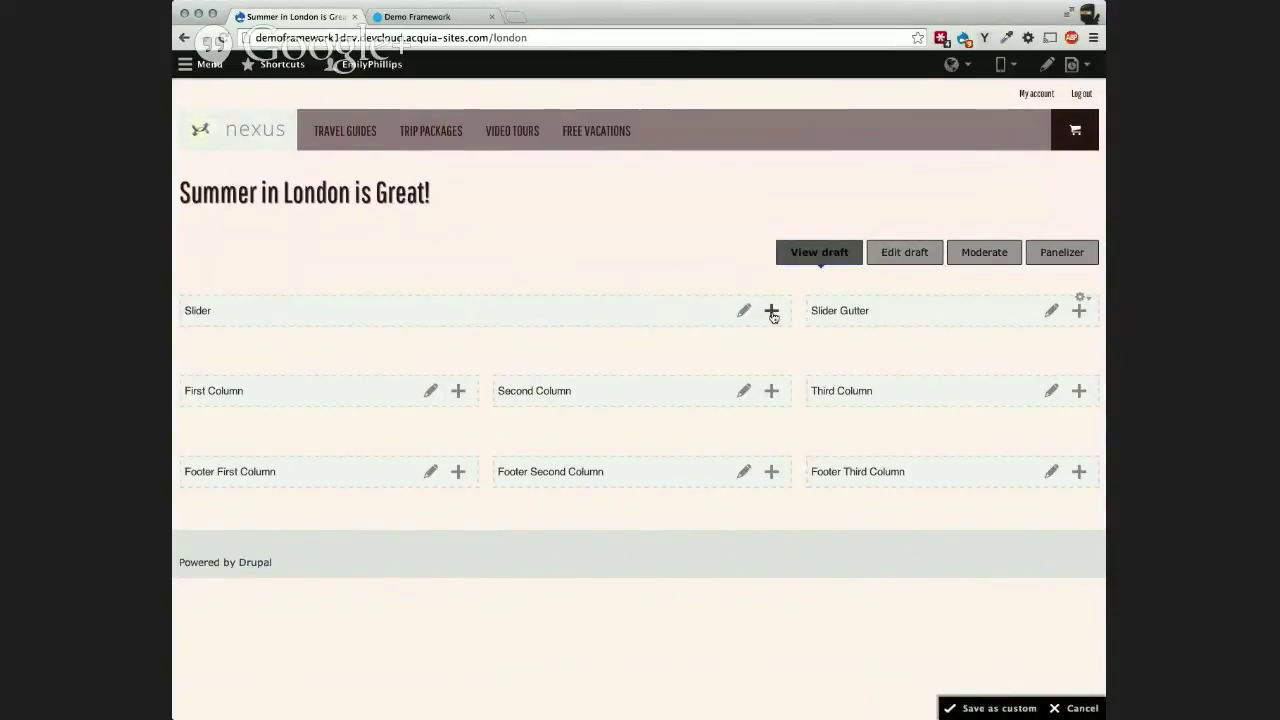
# Step: Add a map pane with address 'London' and drag it into the Slider Gutter region
pyautogui.click(771, 312)
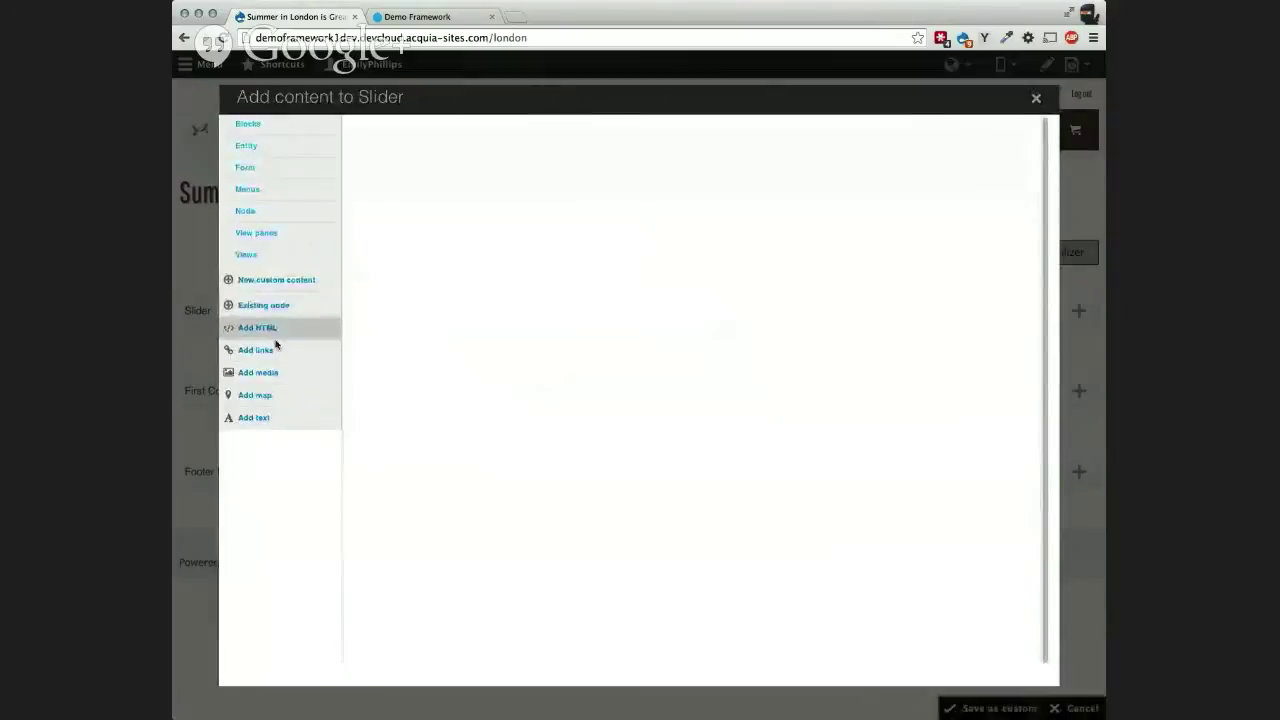
pyautogui.click(266, 398)
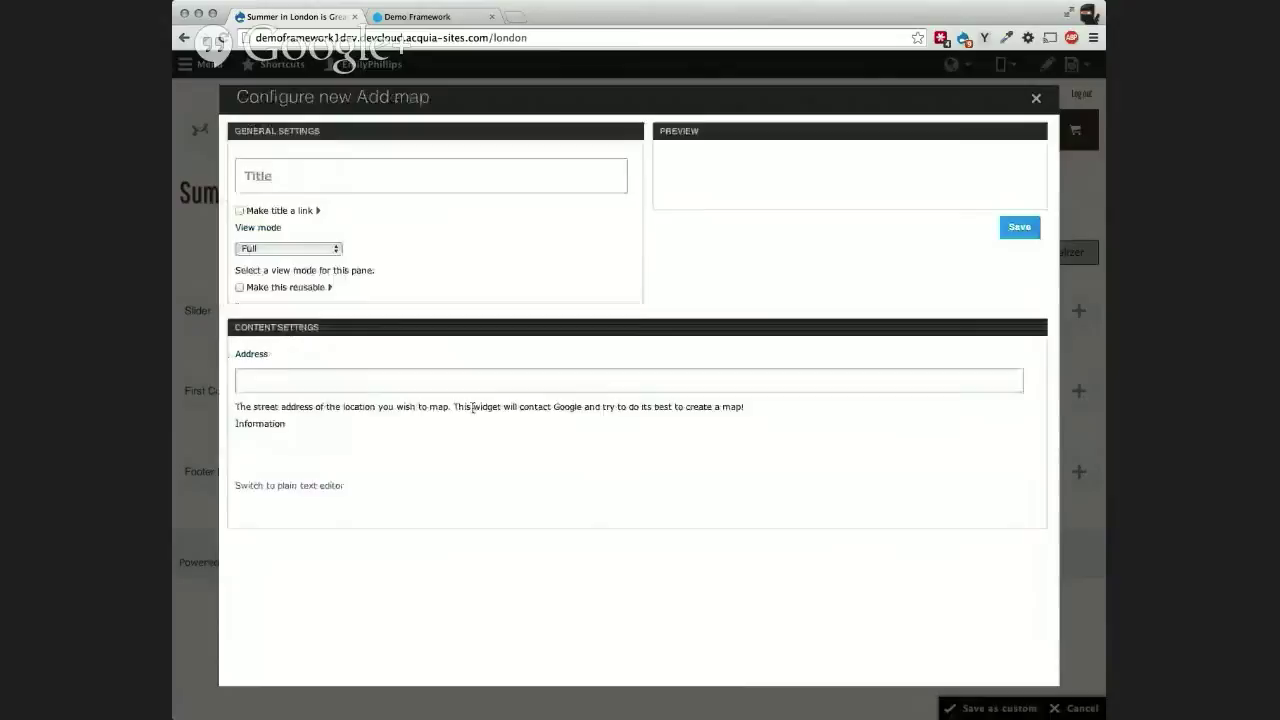
pyautogui.click(335, 379)
pyautogui.write('London')
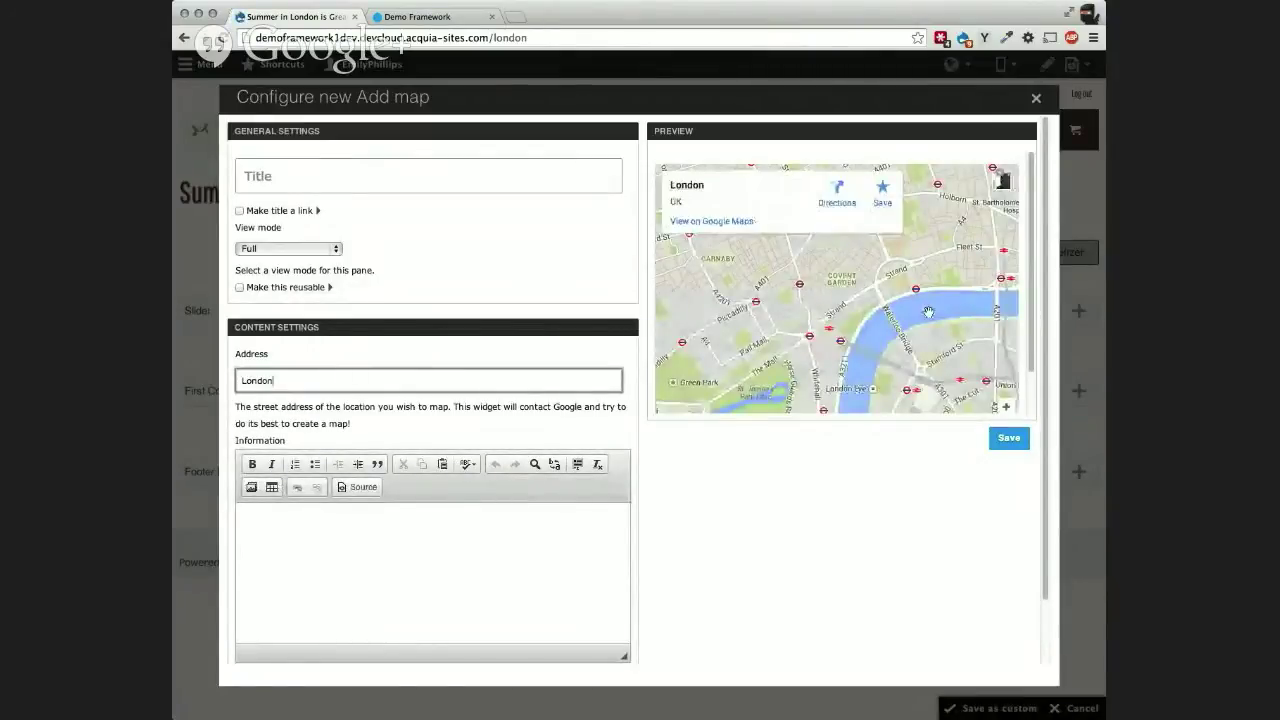
pyautogui.click(1007, 440)
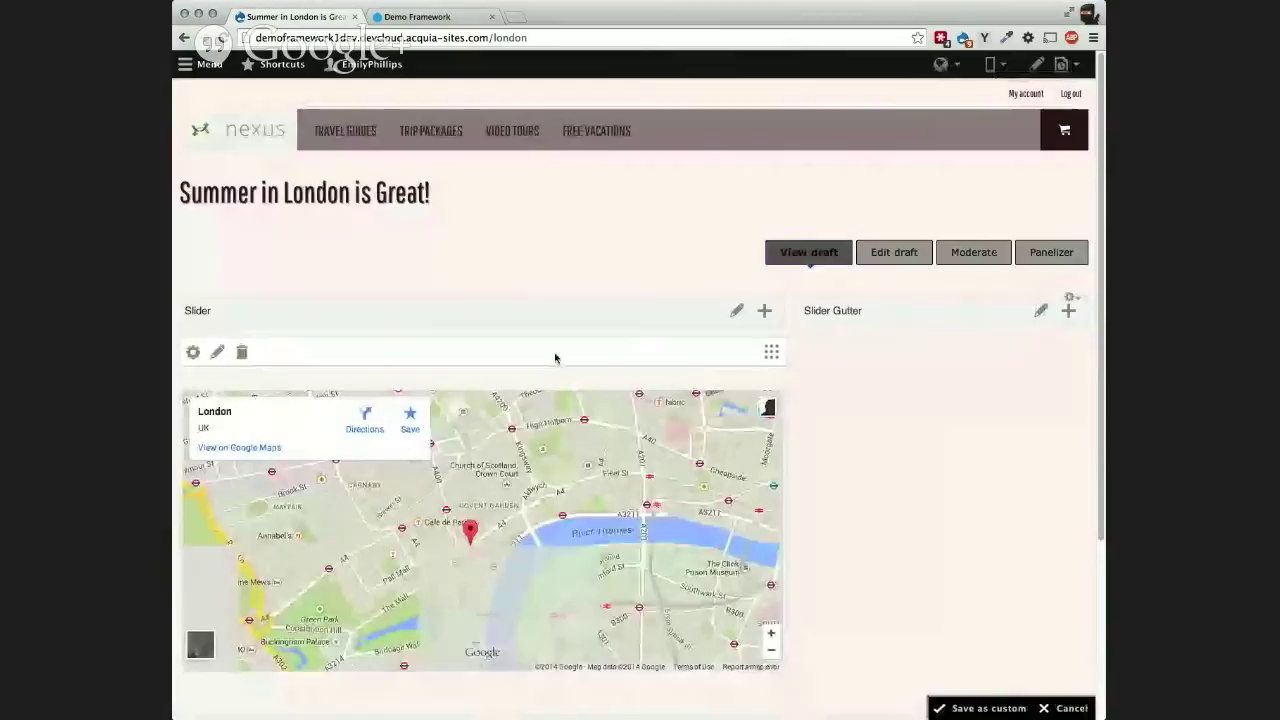
pyautogui.moveTo(827, 348); pyautogui.dragTo(828, 350)
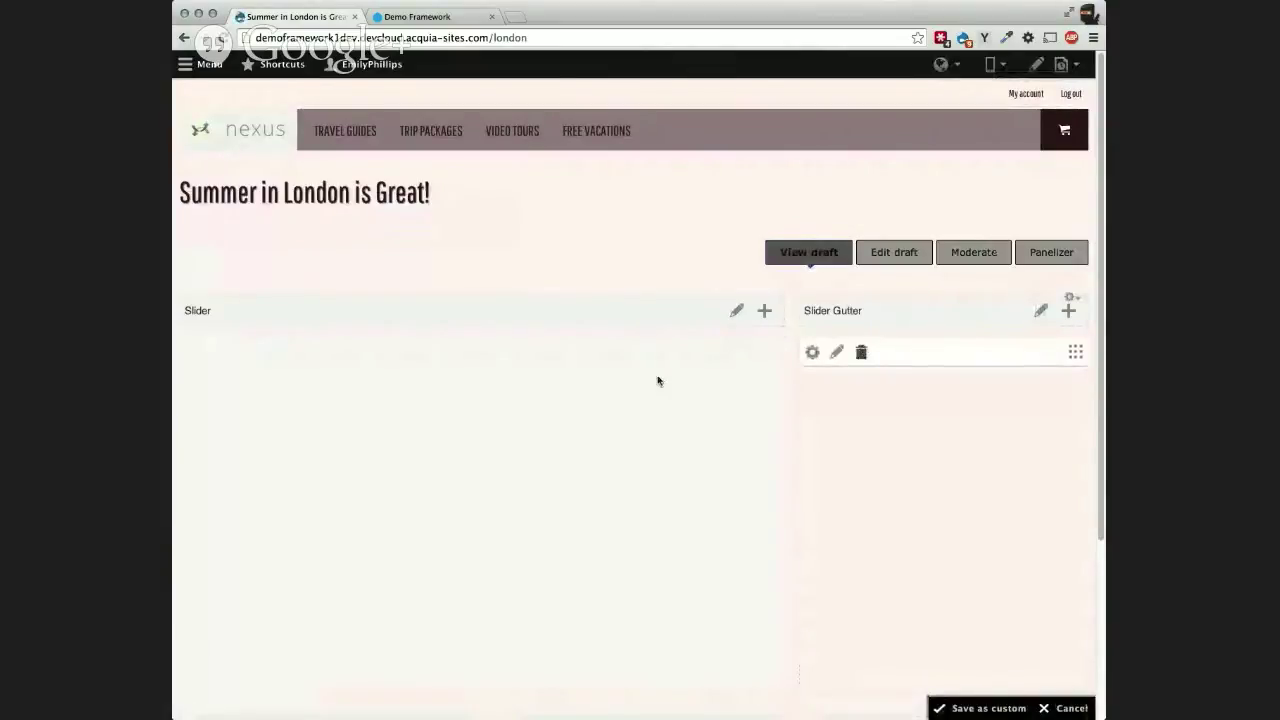
pyautogui.scroll(-1, 789, 327)
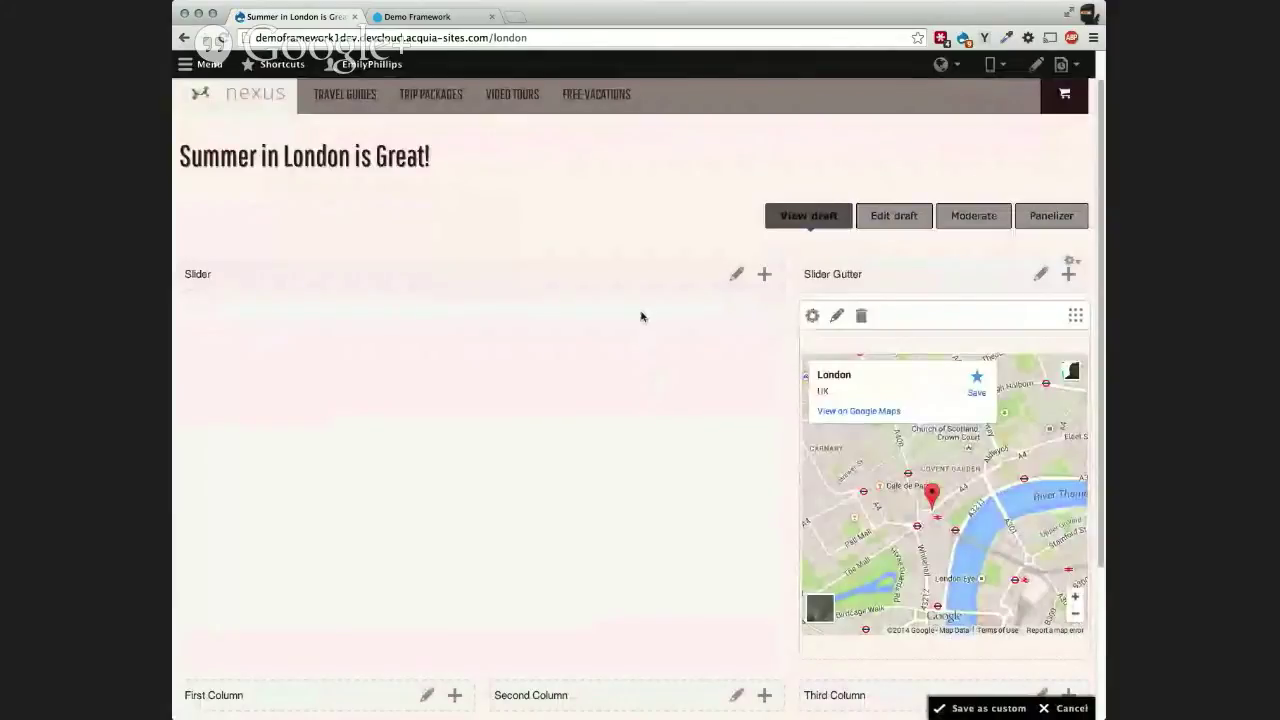
# Step: Add a media pane to the Slider region using london.jpg from the media library
pyautogui.click(764, 275)
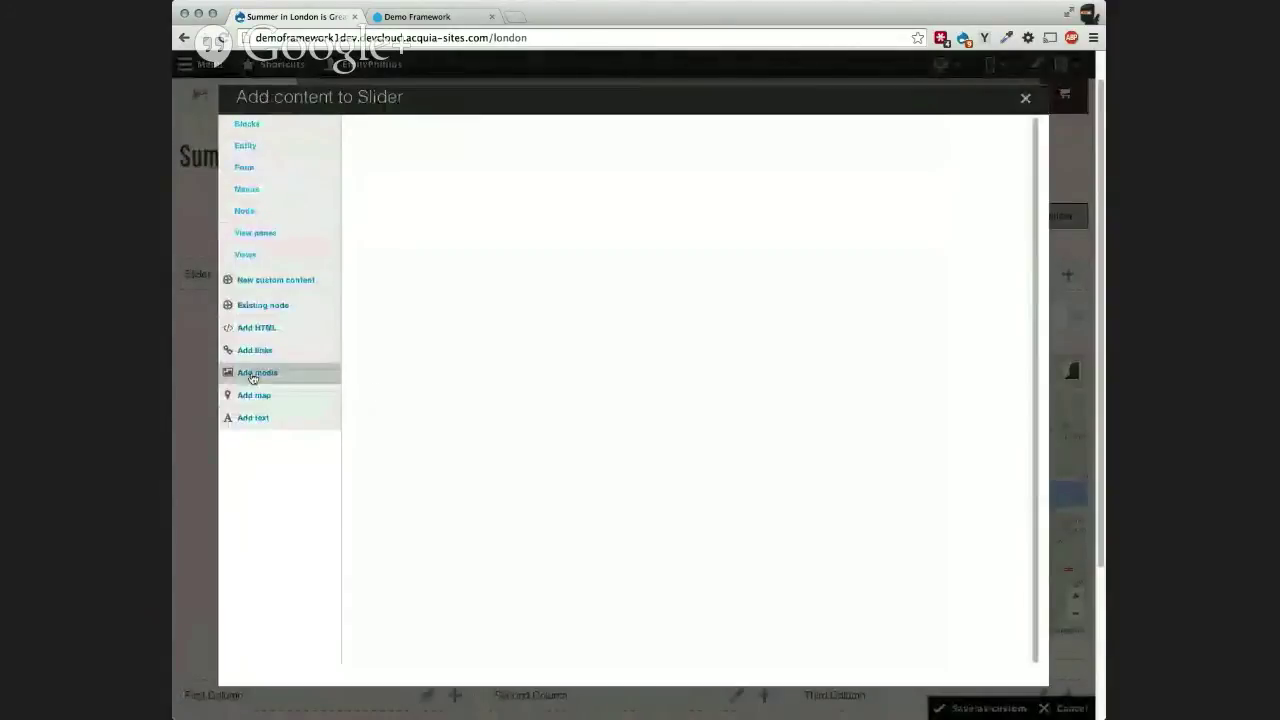
pyautogui.click(405, 364)
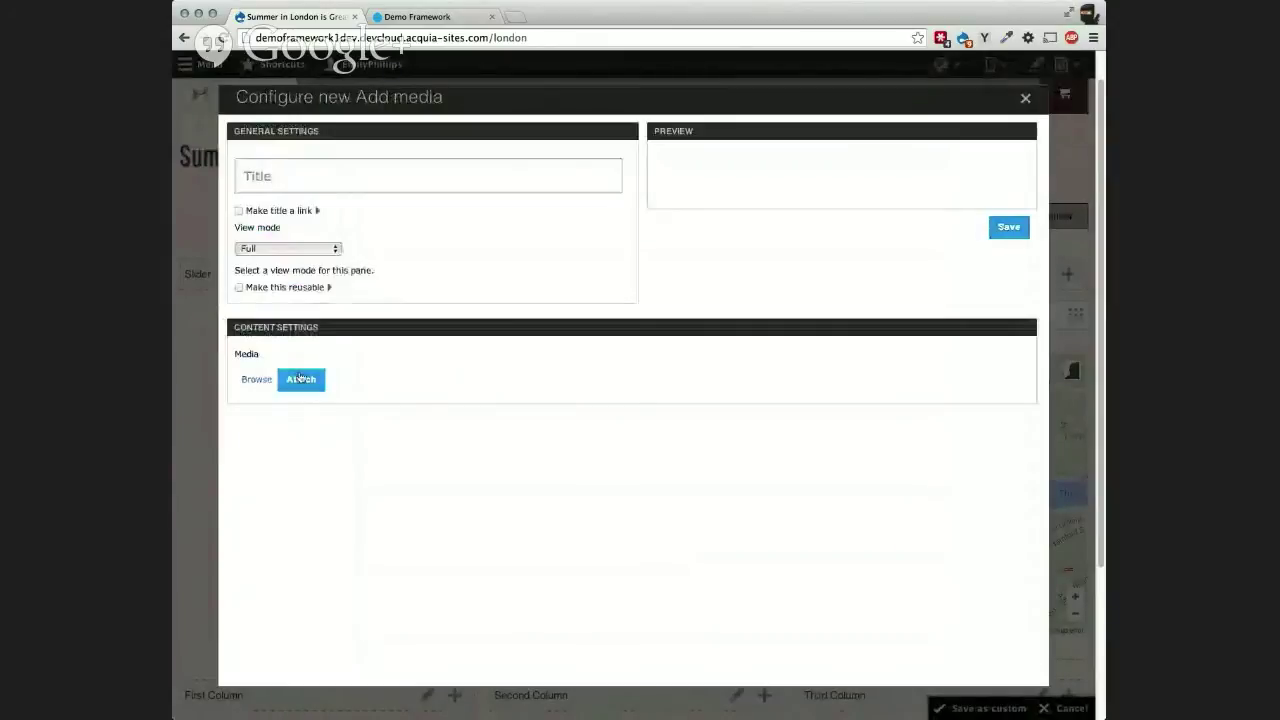
pyautogui.click(257, 379)
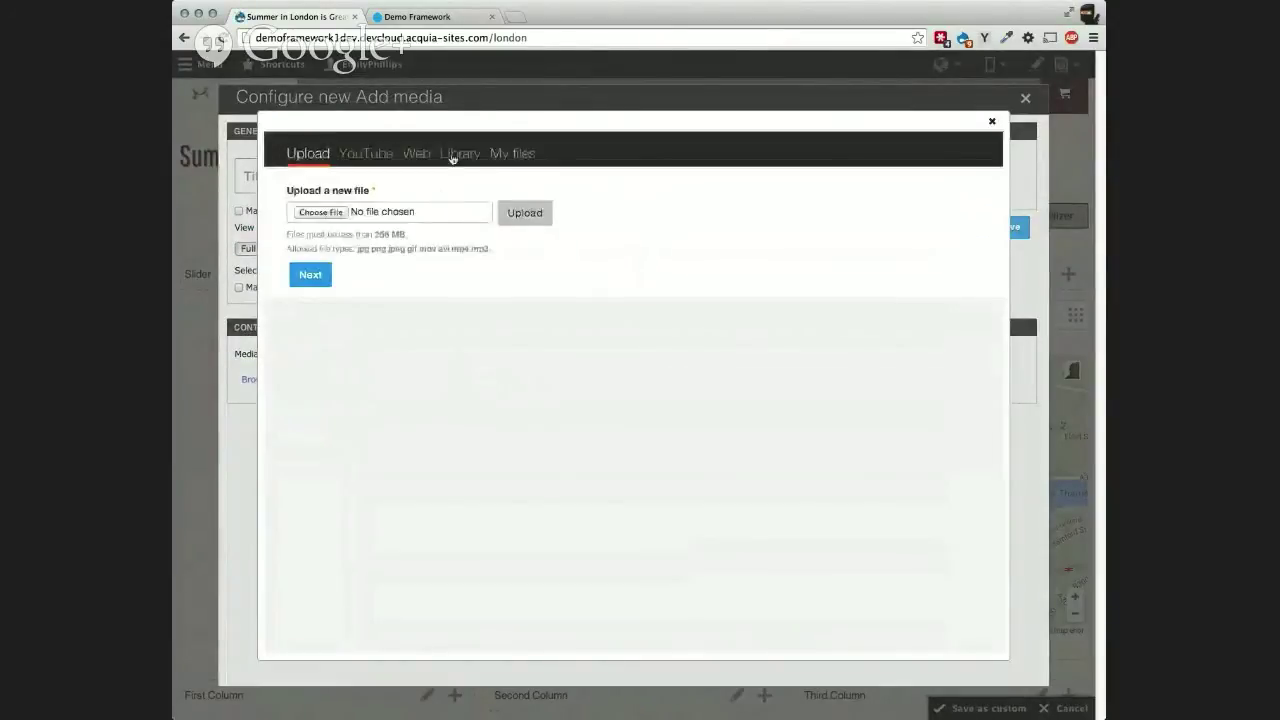
pyautogui.click(452, 156)
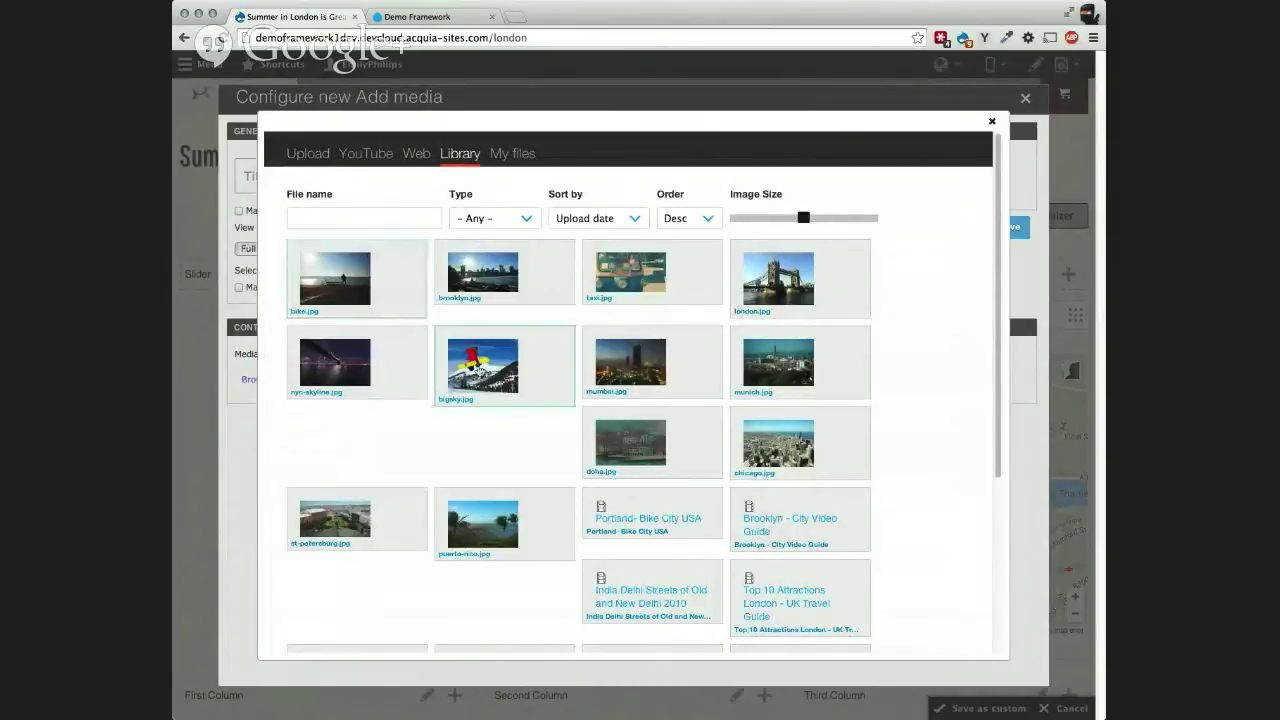
pyautogui.click(759, 303)
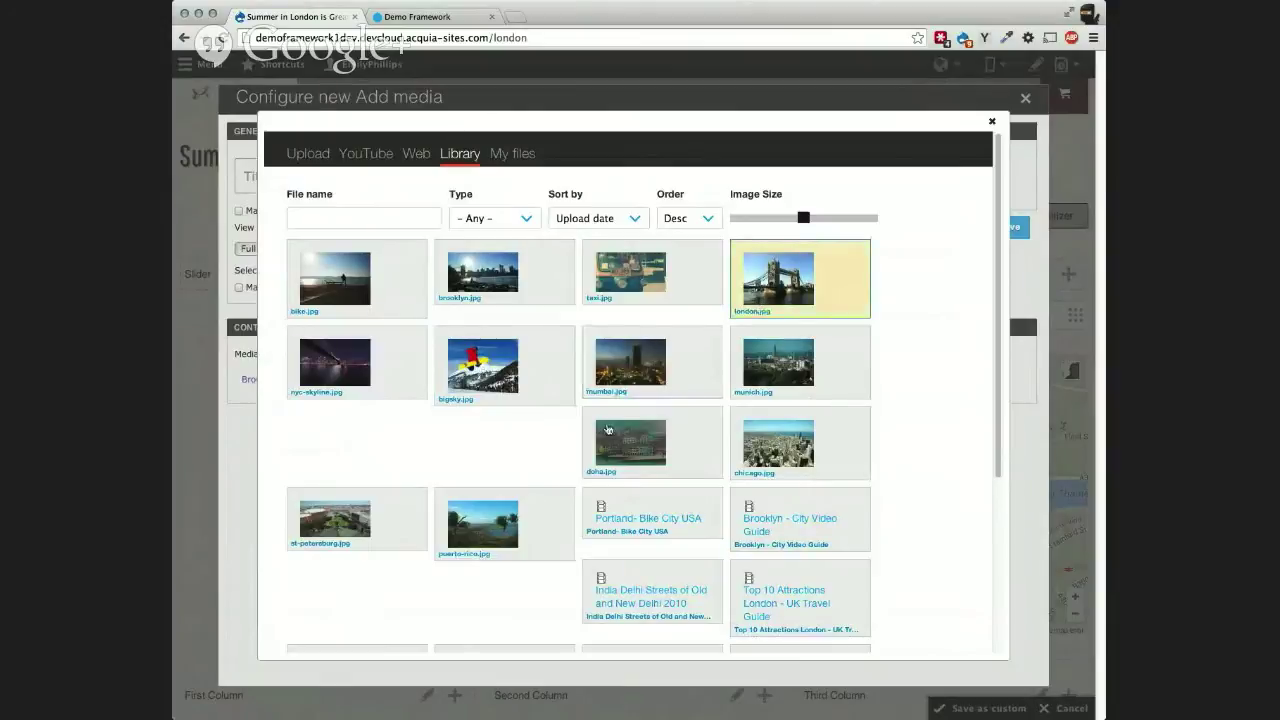
pyautogui.scroll(-5, 458, 451)
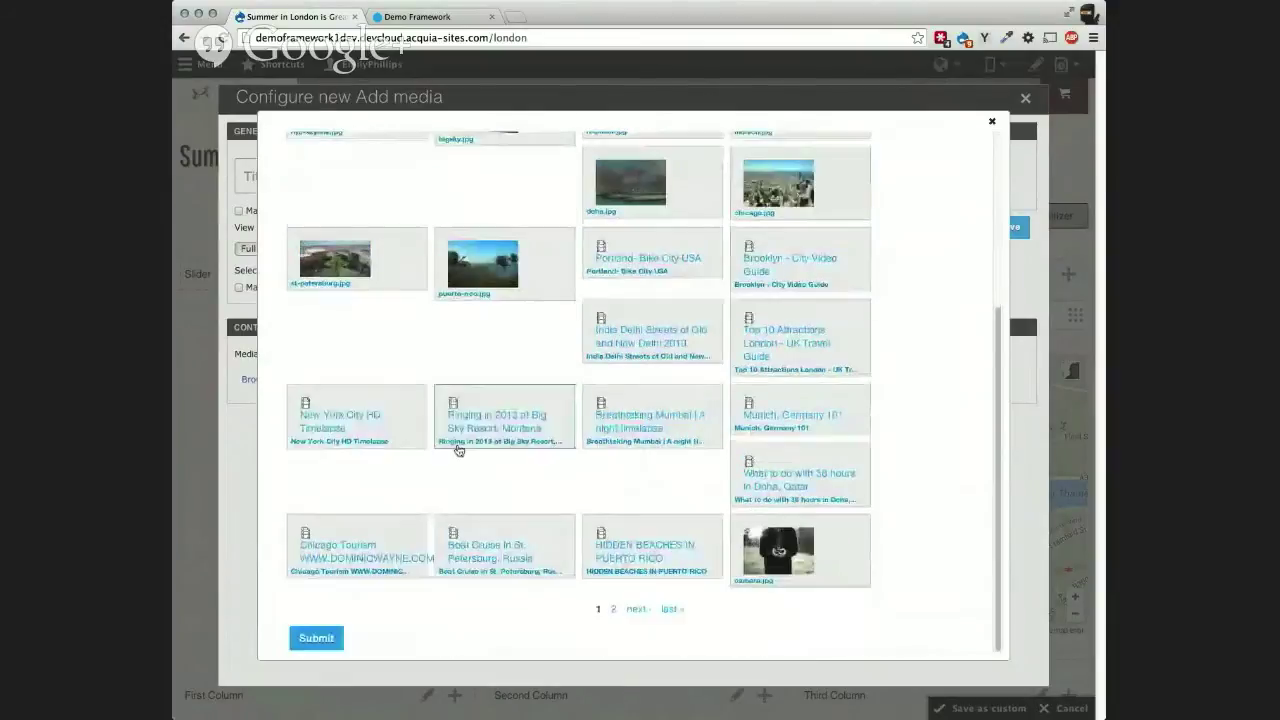
pyautogui.click(328, 637)
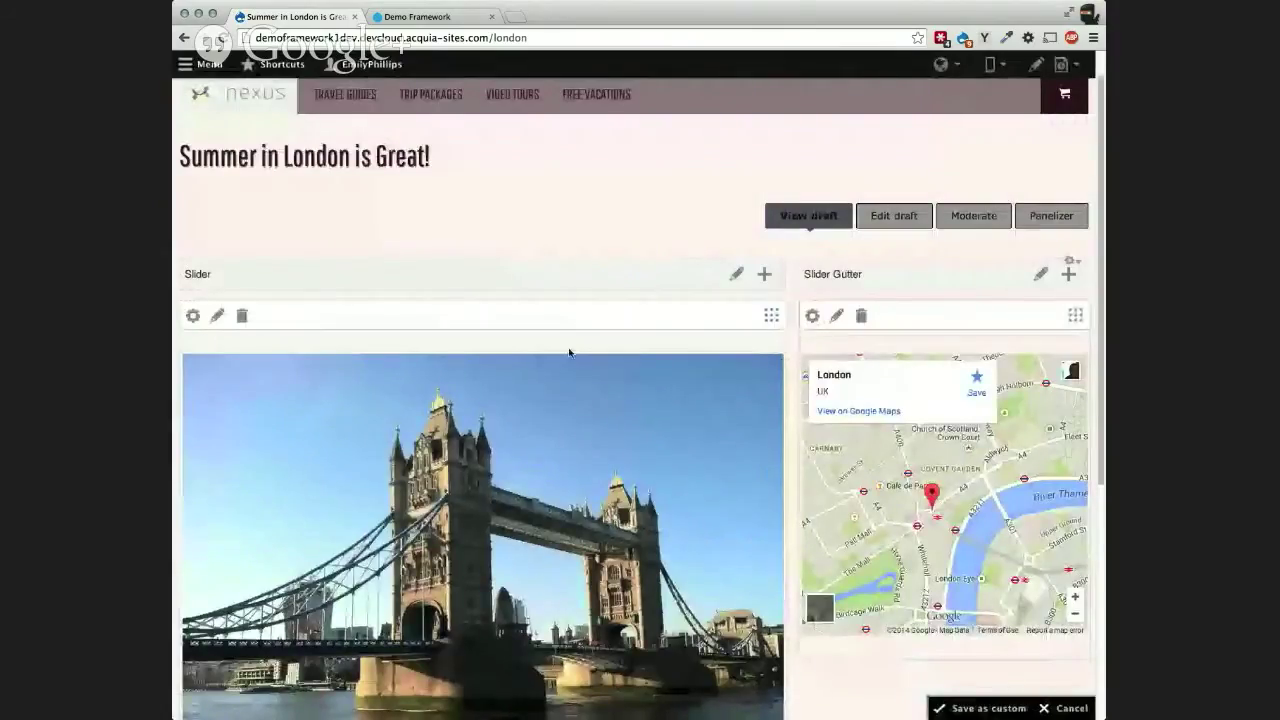
pyautogui.scroll(-2, 506, 445)
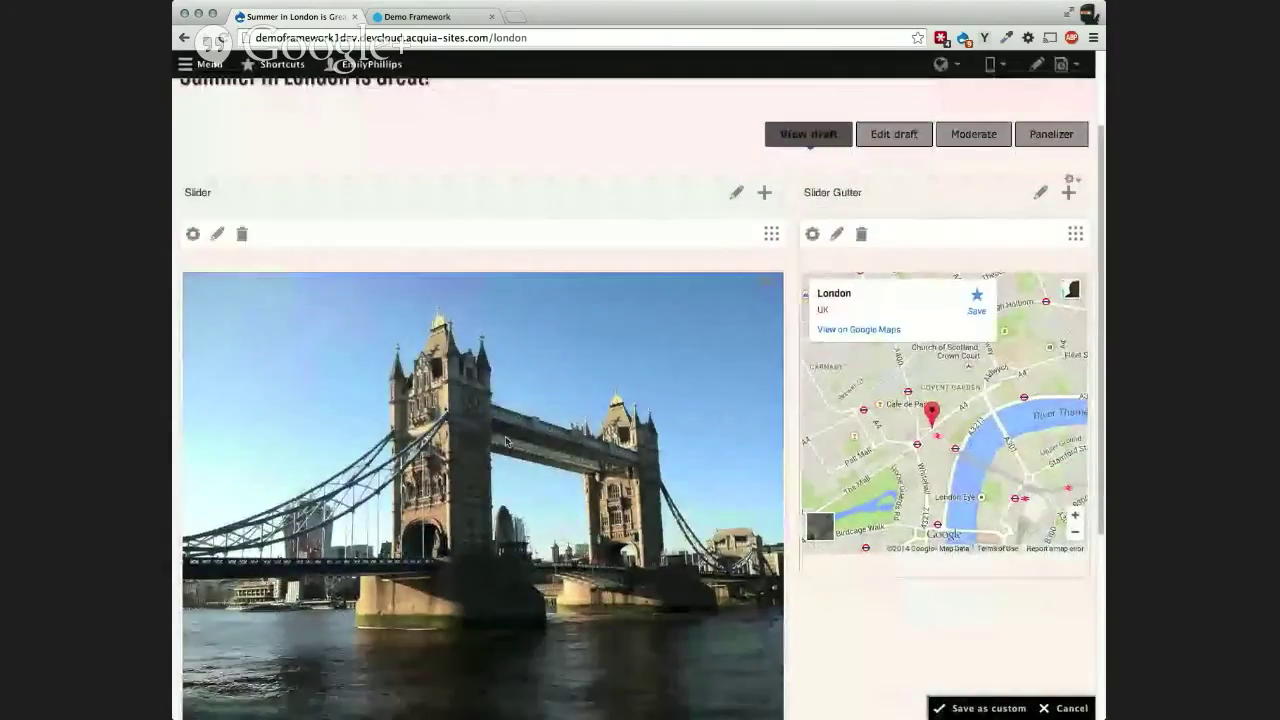
pyautogui.scroll(-5, 506, 445)
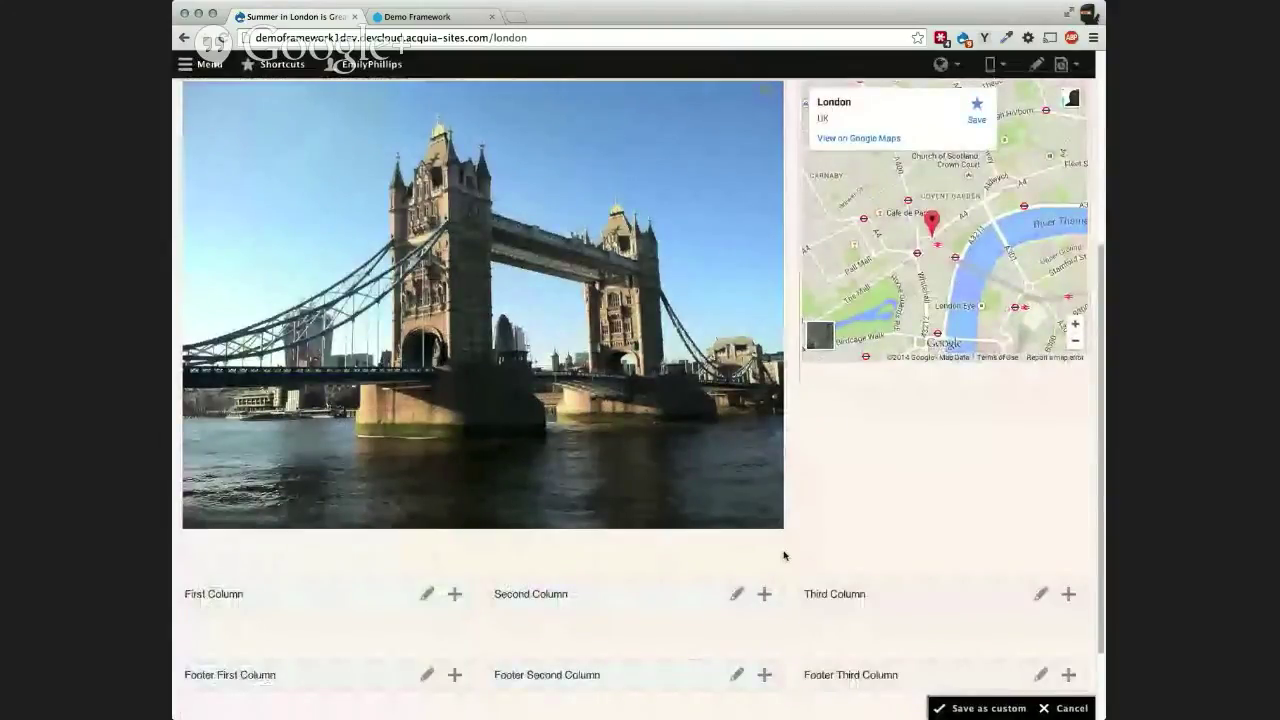
pyautogui.scroll(-2, 784, 556)
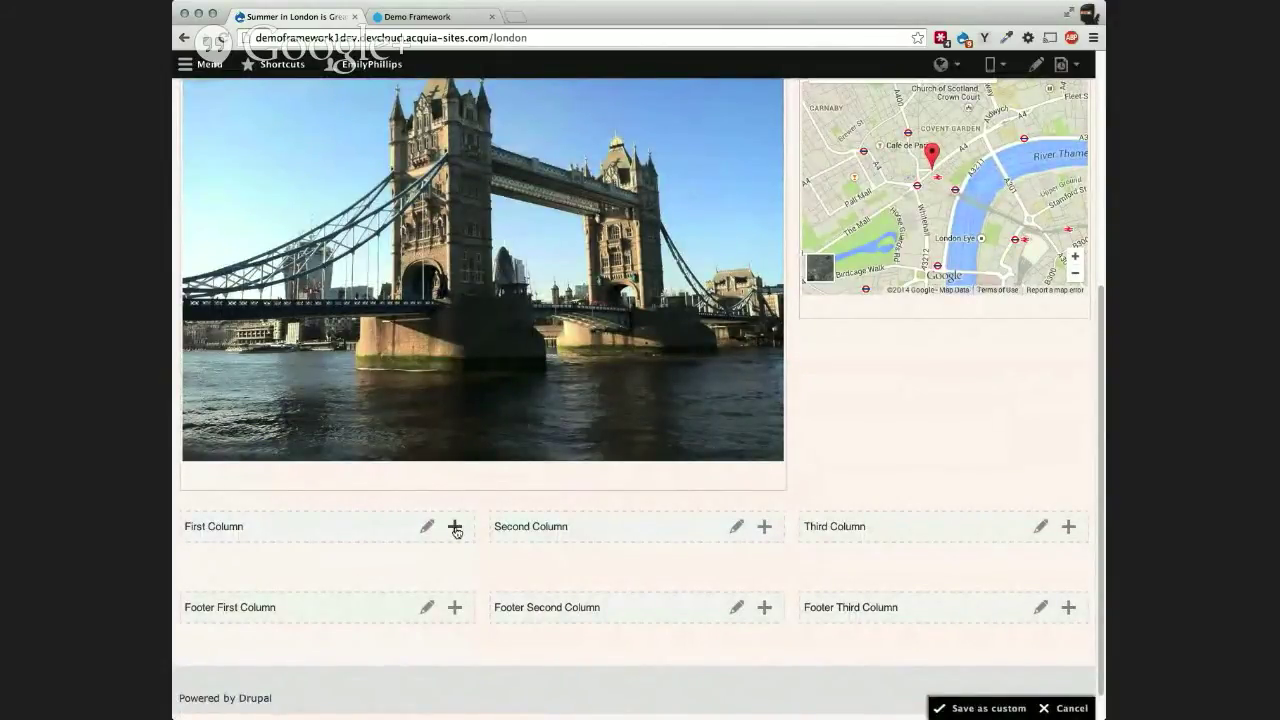
# Step: Dismiss the First Column's content chooser unused and save the layout as custom
pyautogui.click(455, 528)
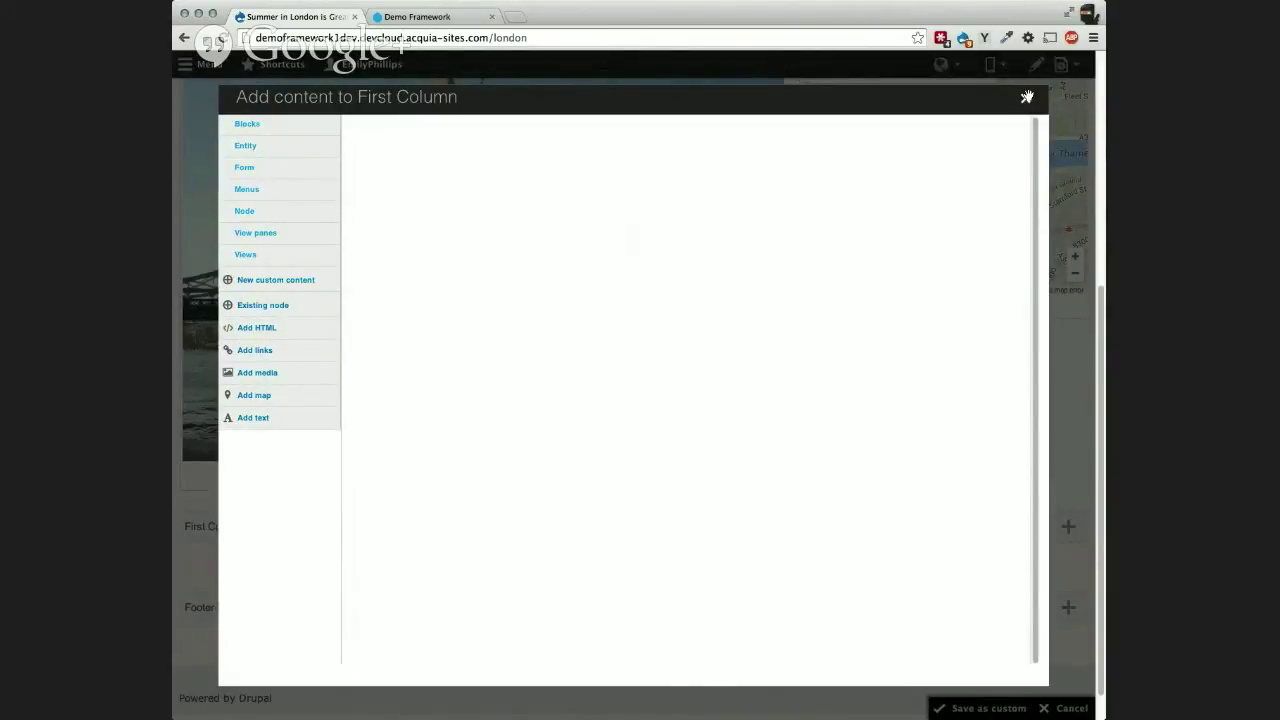
pyautogui.click(1027, 96)
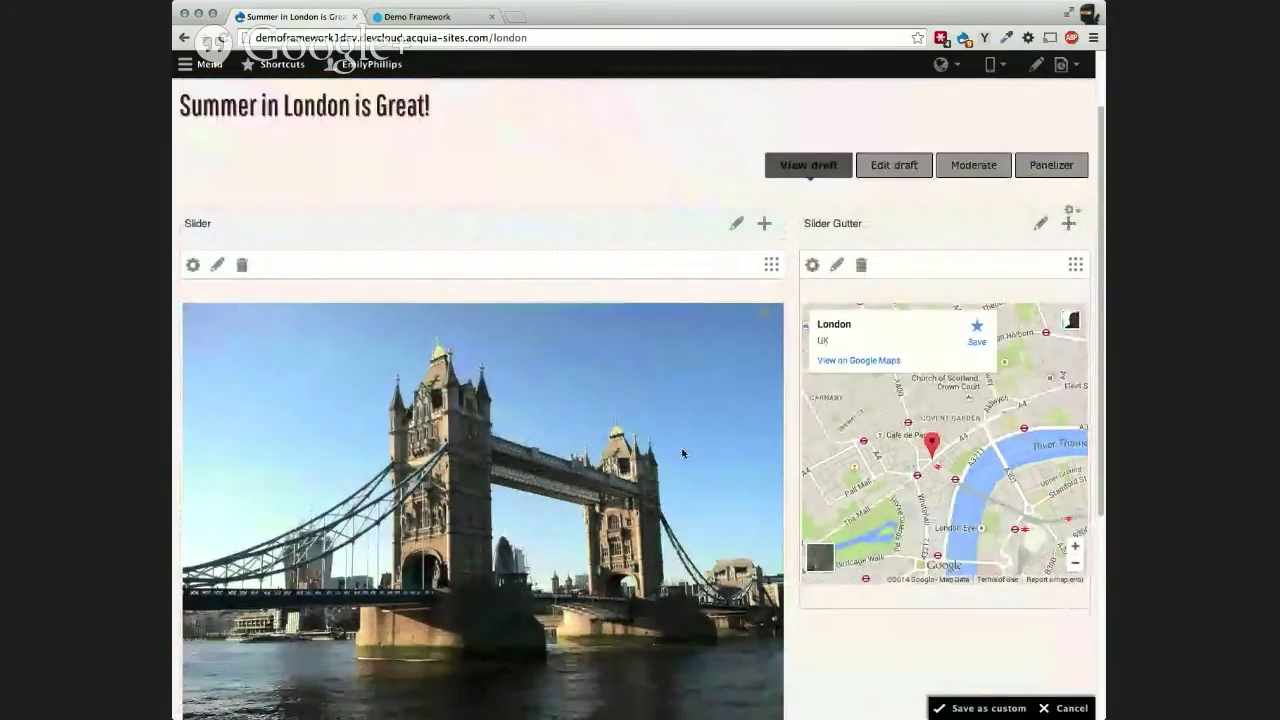
pyautogui.scroll(-1, 683, 449)
pyautogui.click(1007, 710)
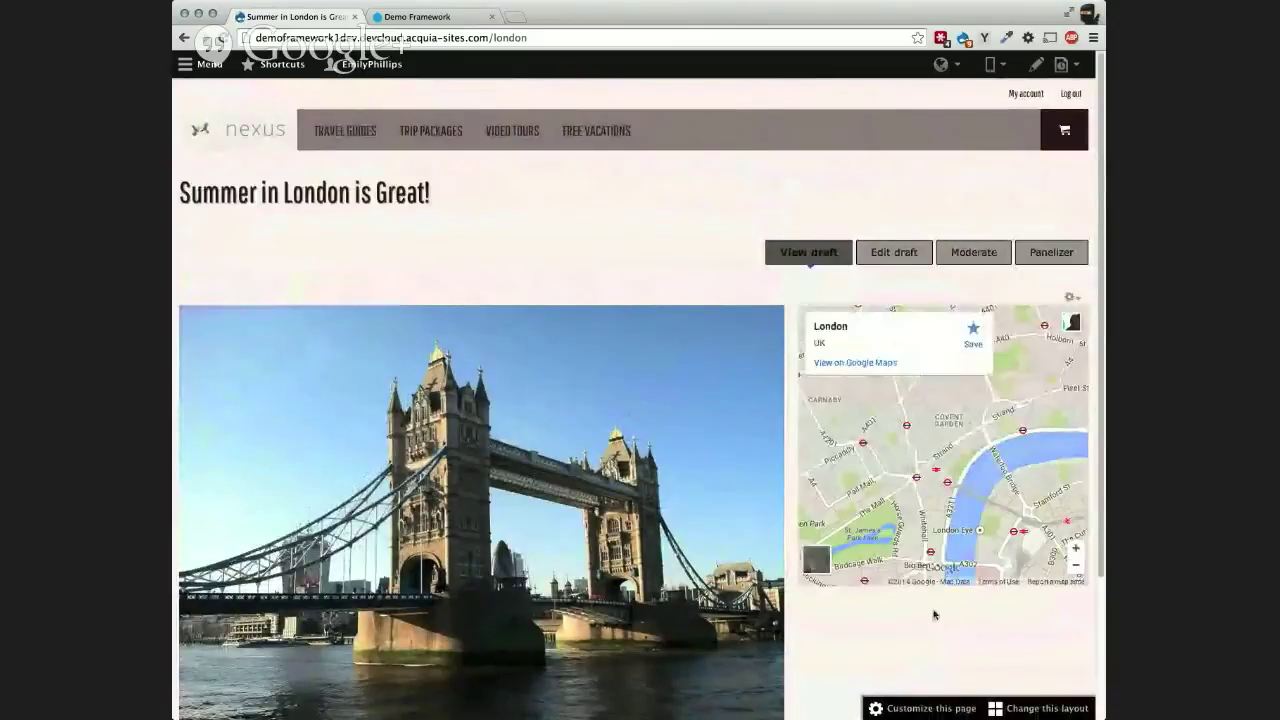
pyautogui.scroll(-1, 747, 505)
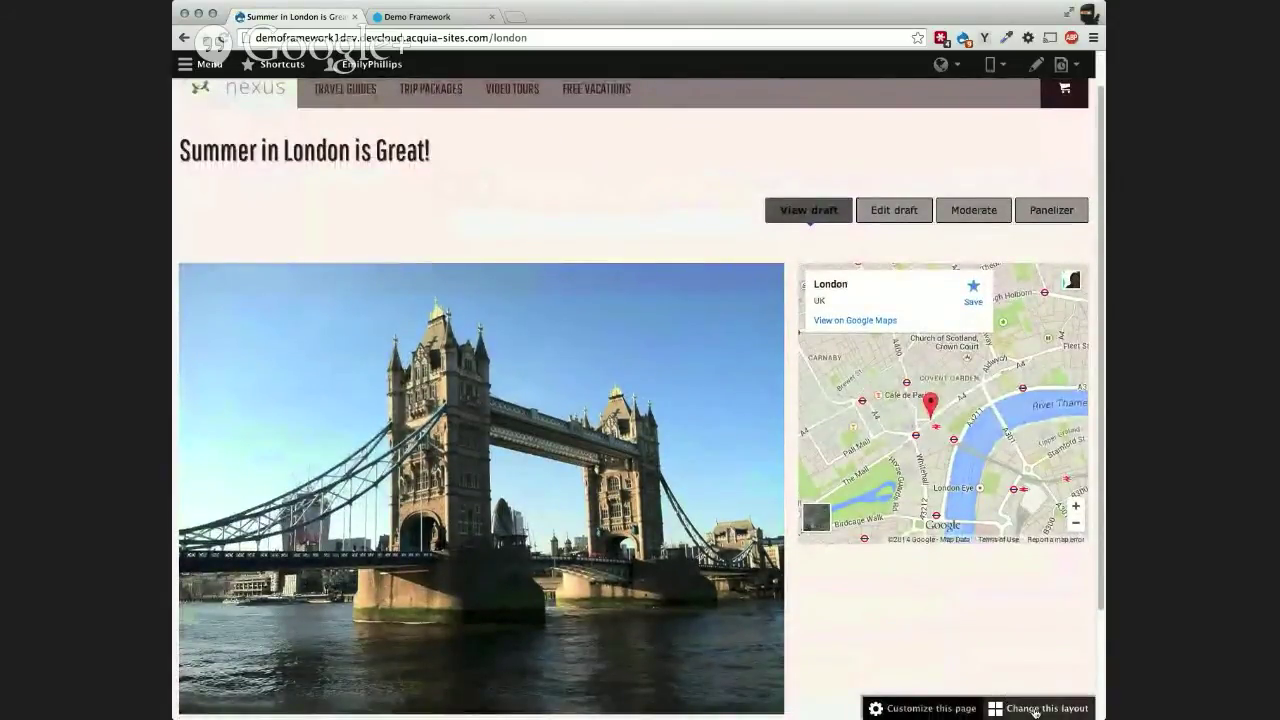
# Step: Change the page layout from Brown to Hewston Flipped and save the region mapping
pyautogui.click(1040, 708)
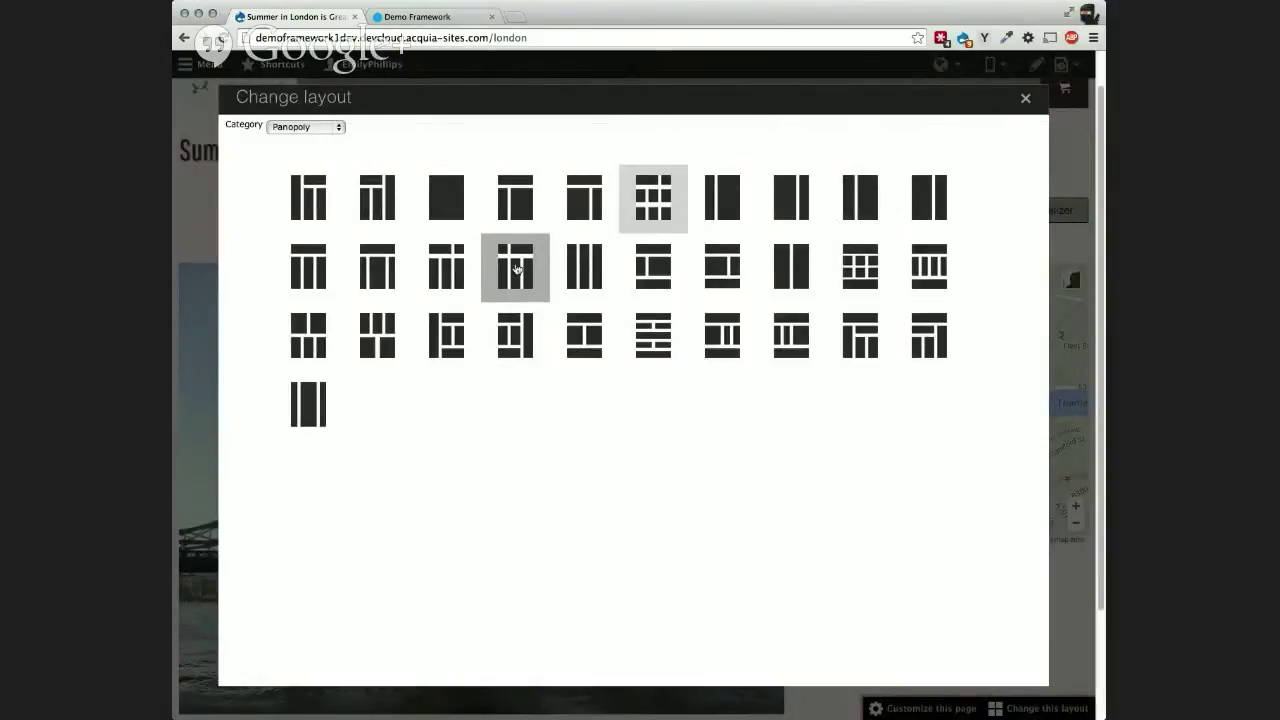
pyautogui.click(516, 265)
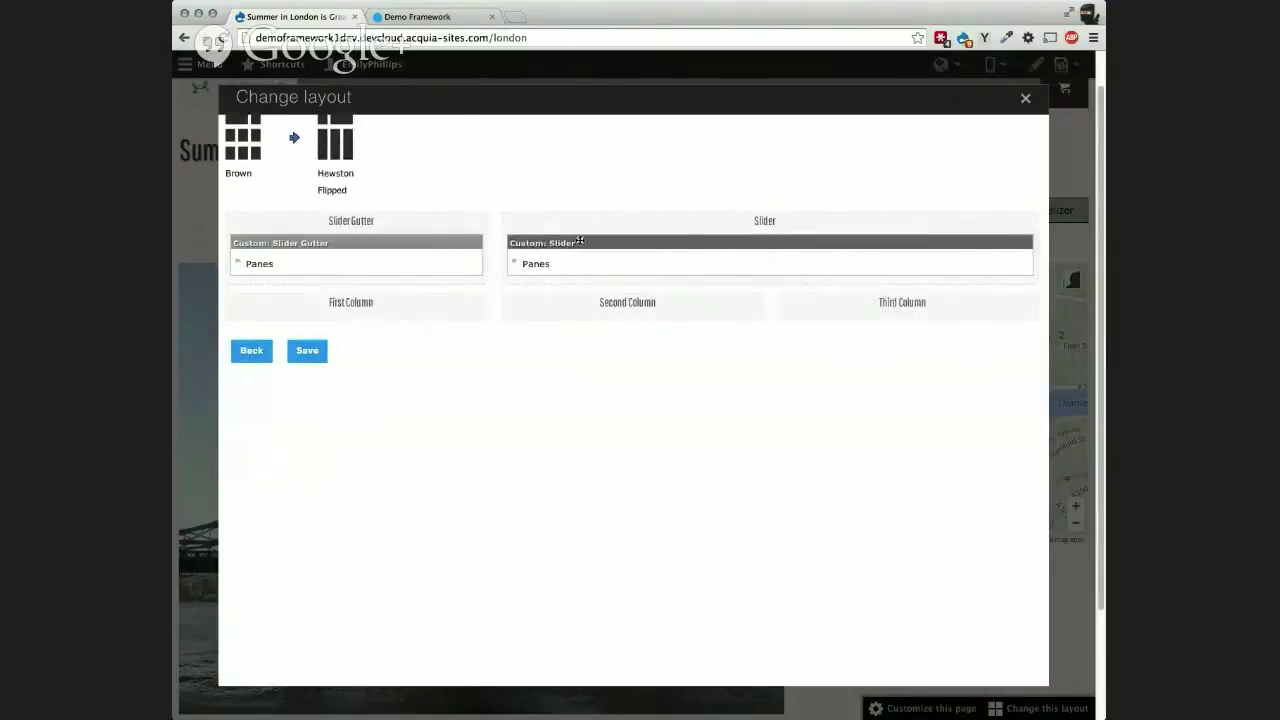
pyautogui.click(308, 351)
pyautogui.click(310, 352)
pyautogui.click(309, 353)
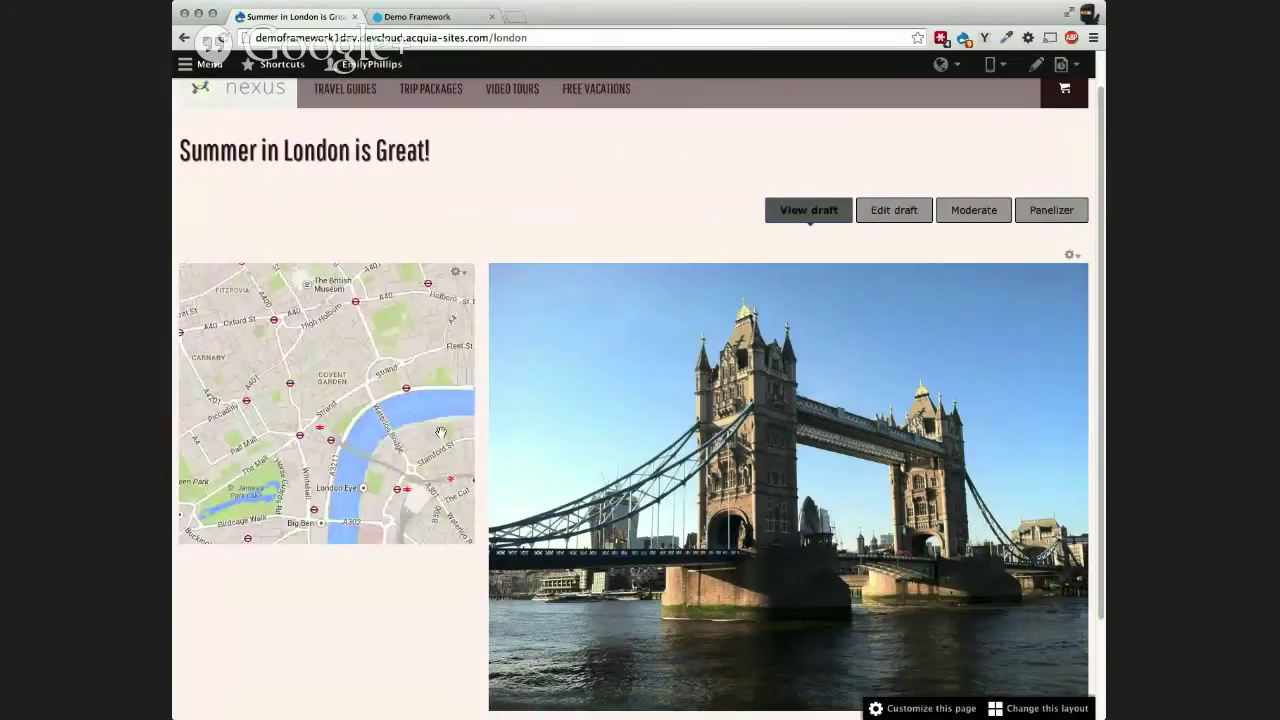
pyautogui.scroll(-2, 680, 550)
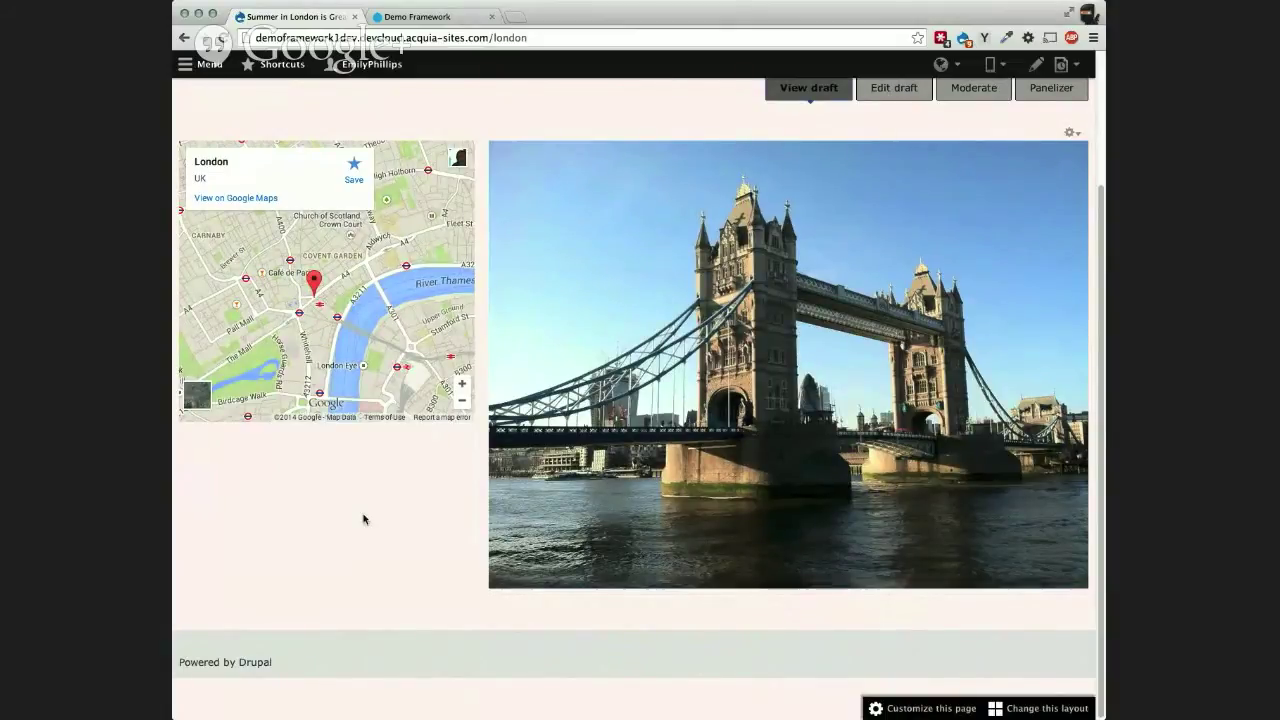
# Step: Open Customize this page, cancel an HTML pane for the Slider Gutter, and save unchanged
pyautogui.click(932, 709)
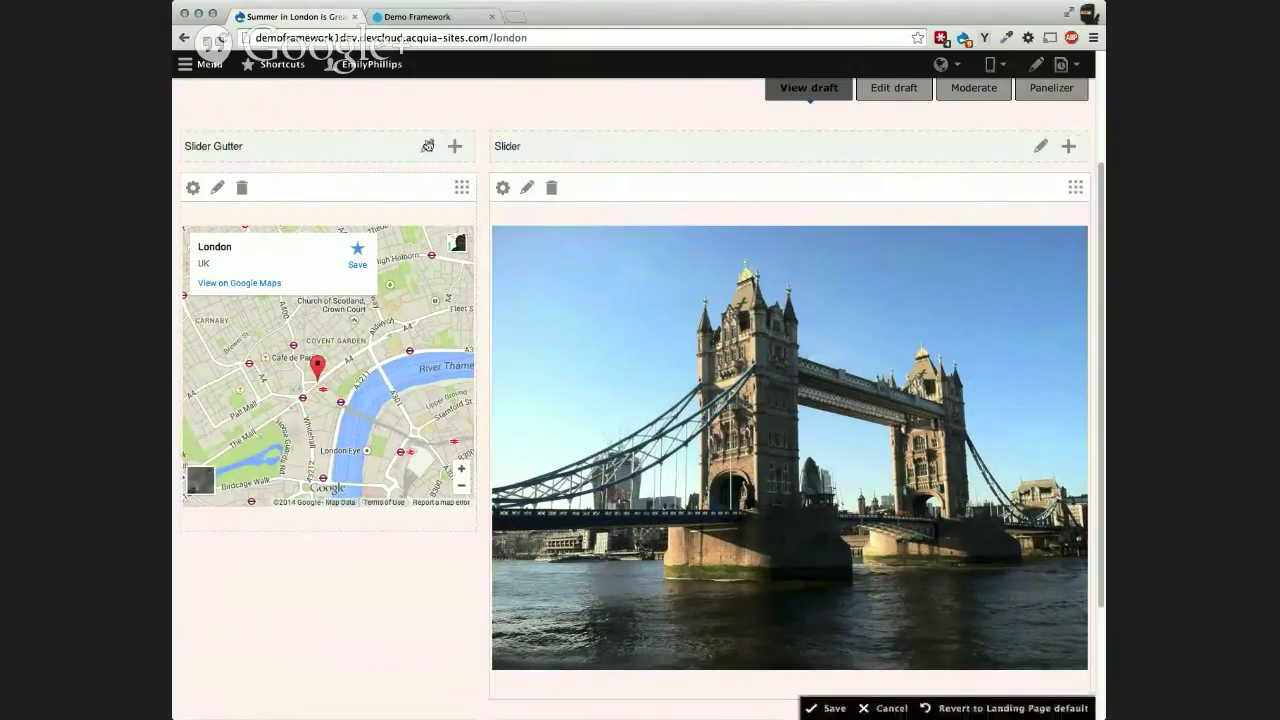
pyautogui.click(455, 146)
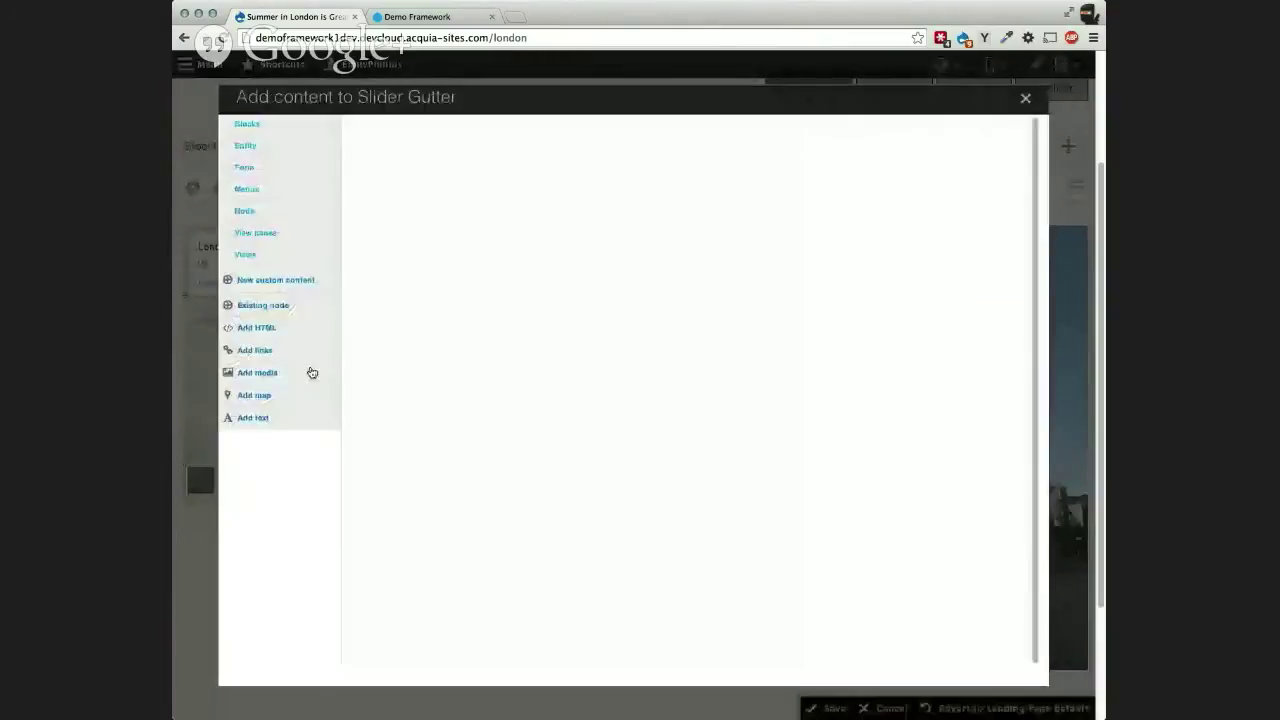
pyautogui.click(256, 330)
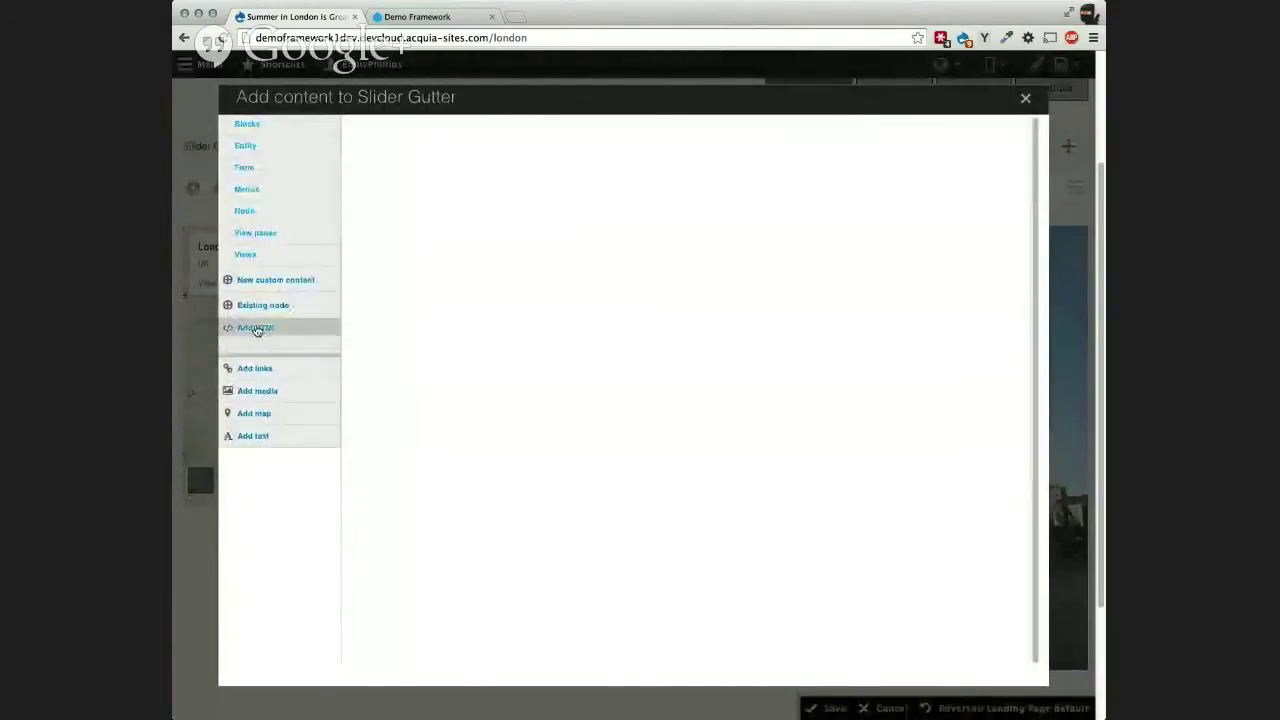
pyautogui.click(1021, 97)
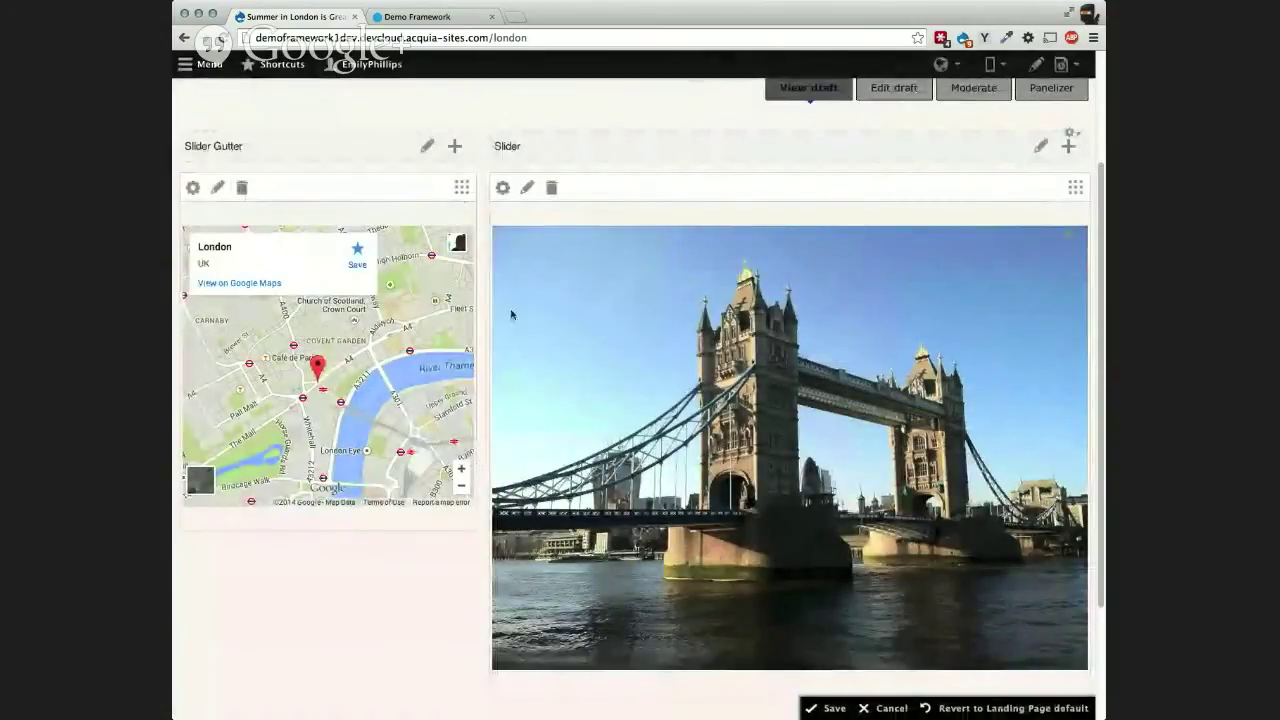
pyautogui.click(830, 708)
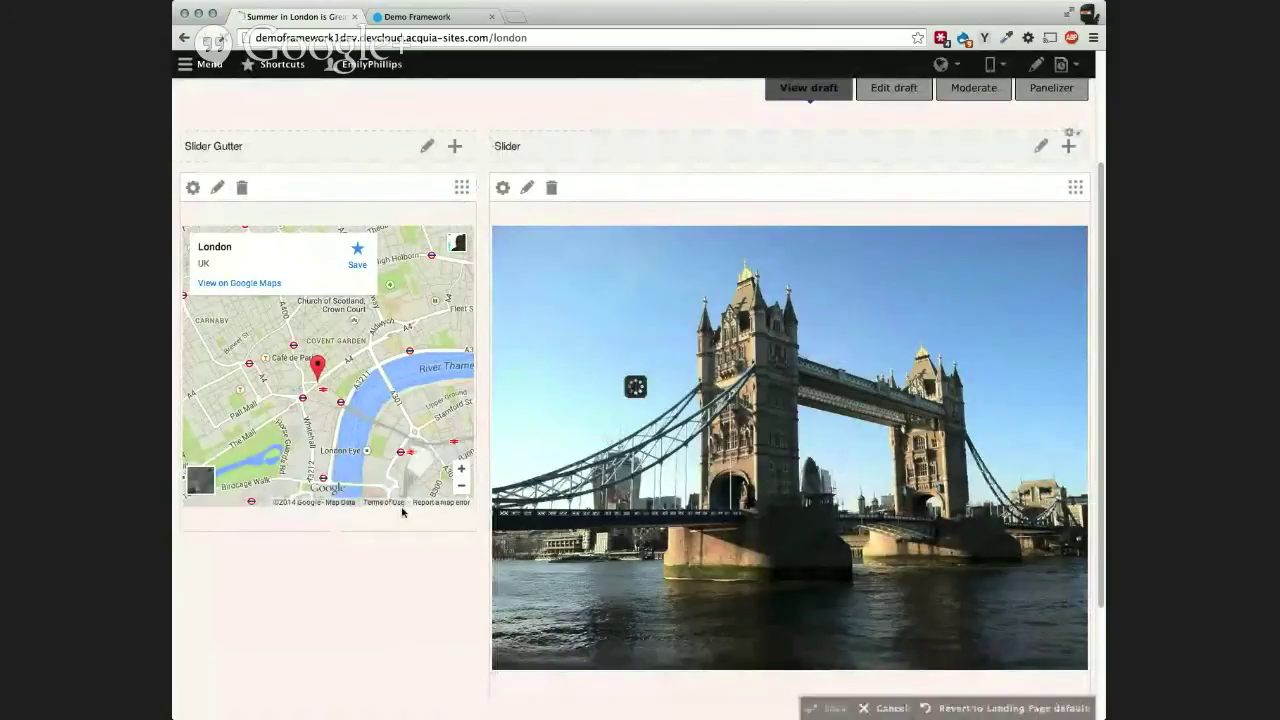